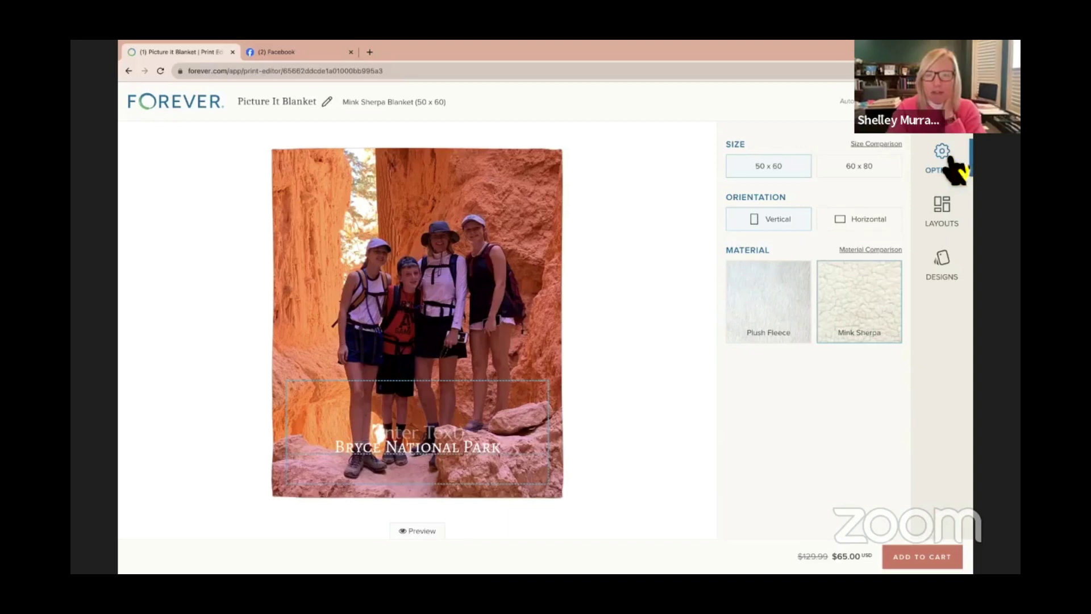
# Try the layout with text across the top, and switch the blanket to the layout with vertical text along its left edge
pyautogui.click(955, 280)
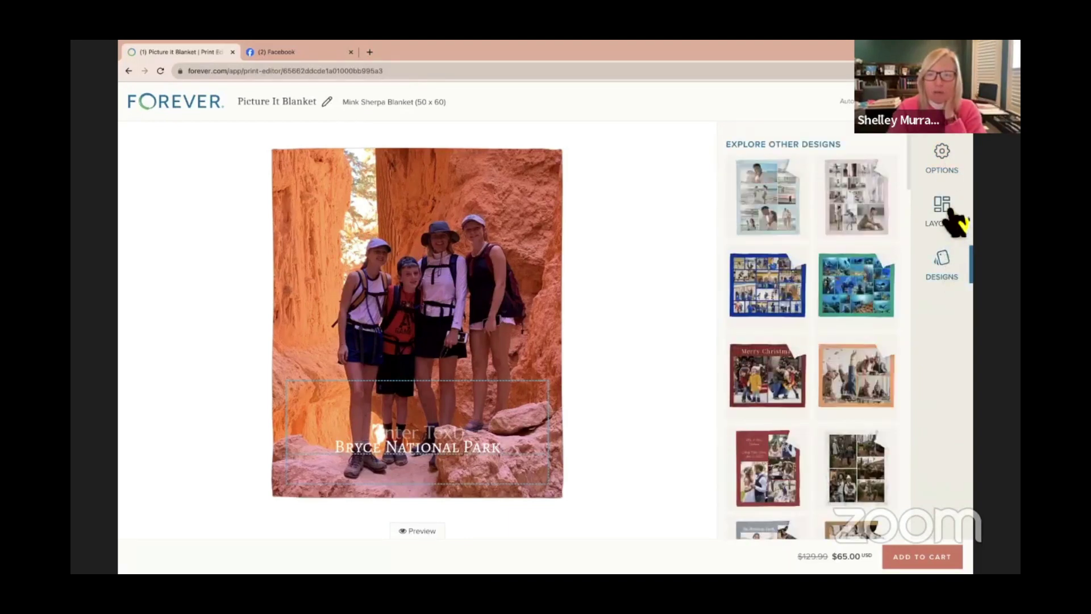
pyautogui.click(953, 218)
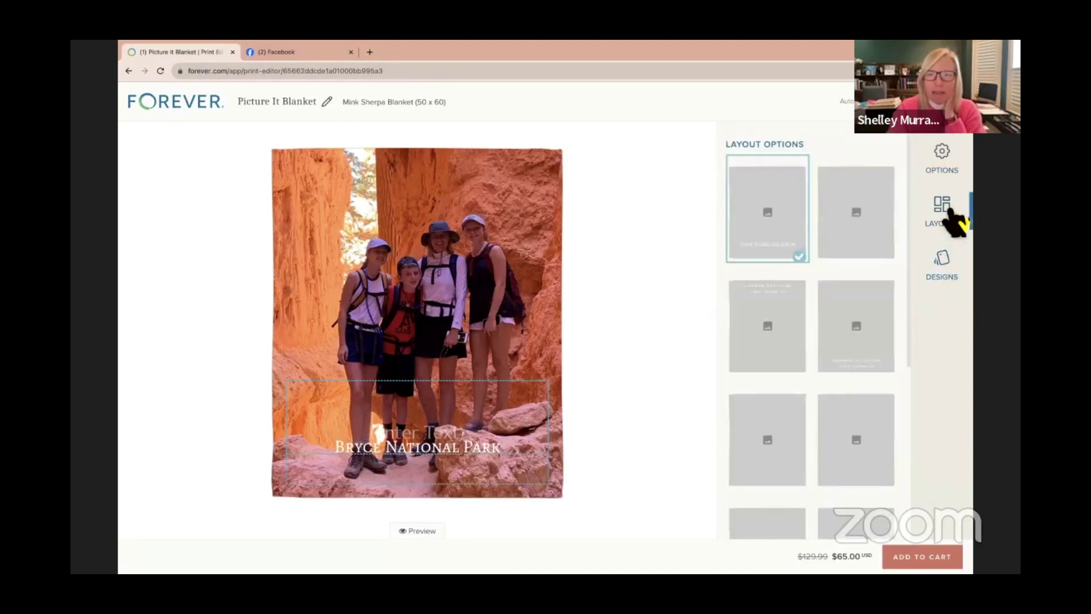
pyautogui.click(861, 226)
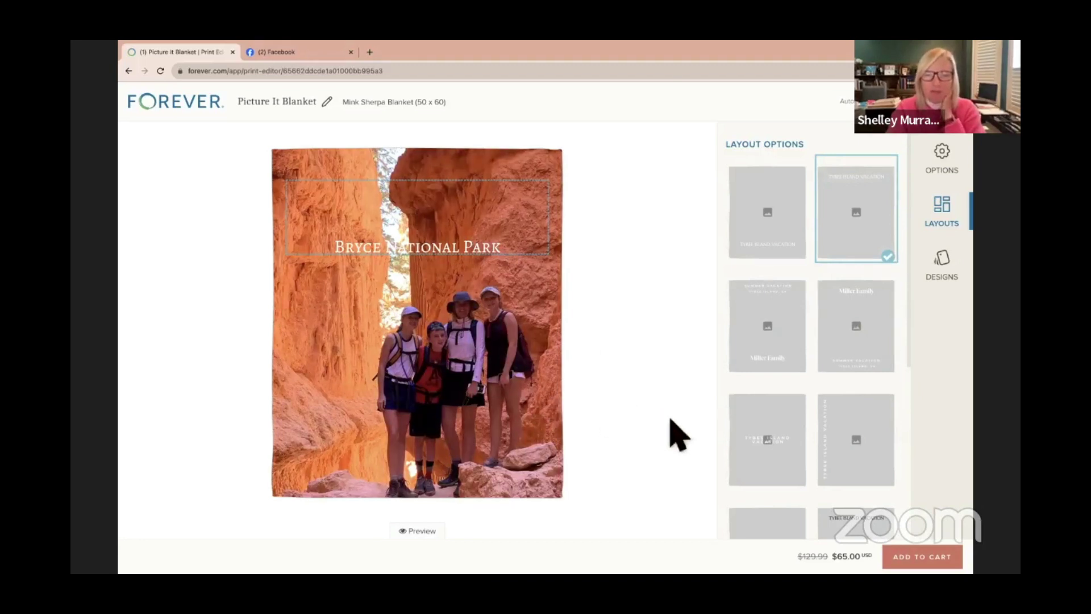
pyautogui.click(854, 474)
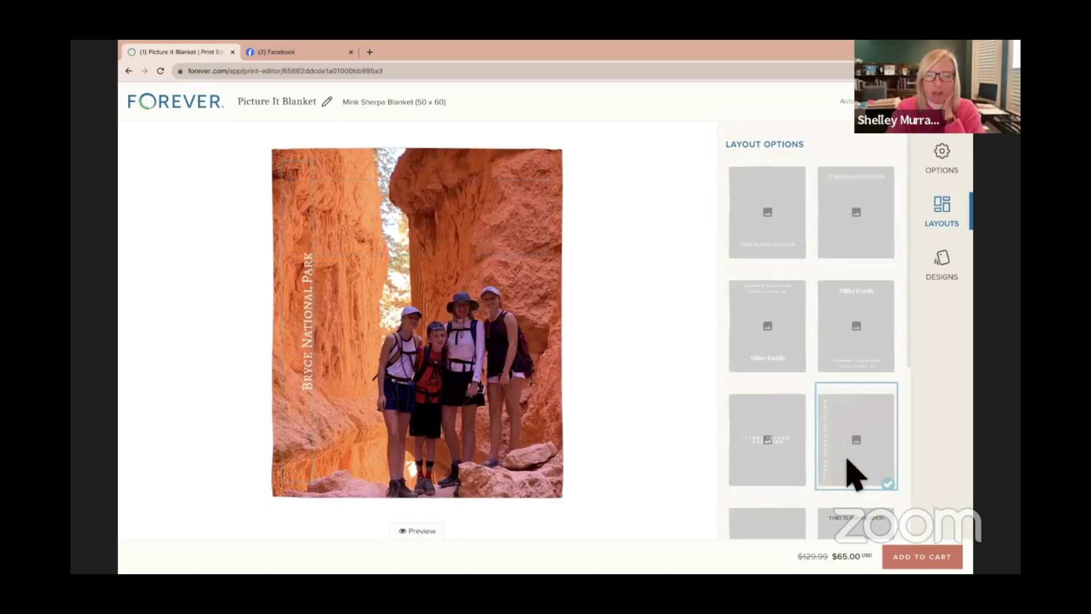
pyautogui.scroll(-1, 854, 474)
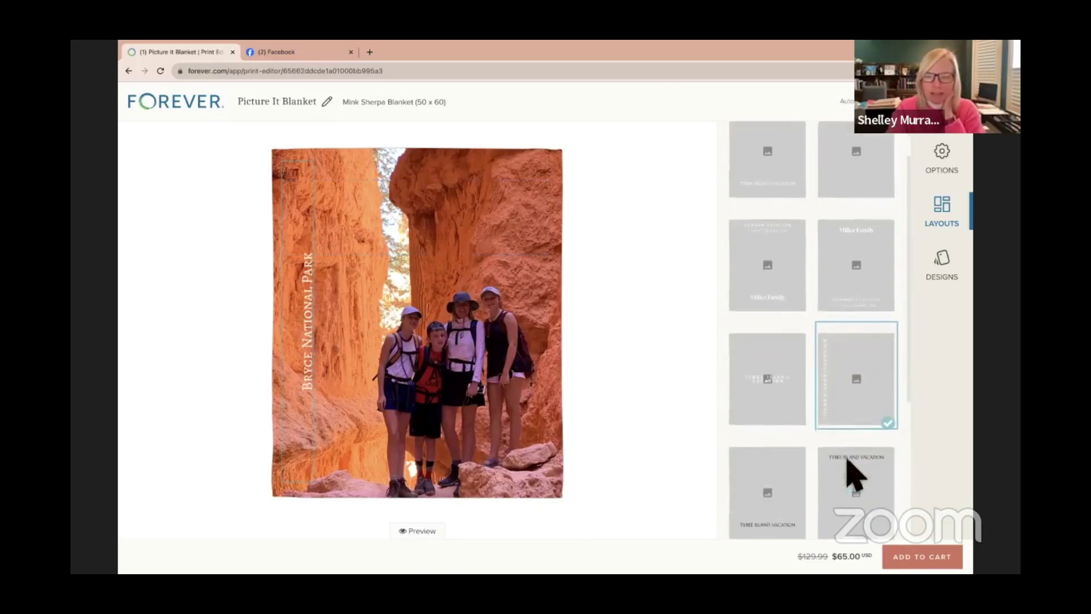
# Change the "Bryce National Park" text to the Montserrat 600 font at size 192 and save the changes
pyautogui.click(307, 350)
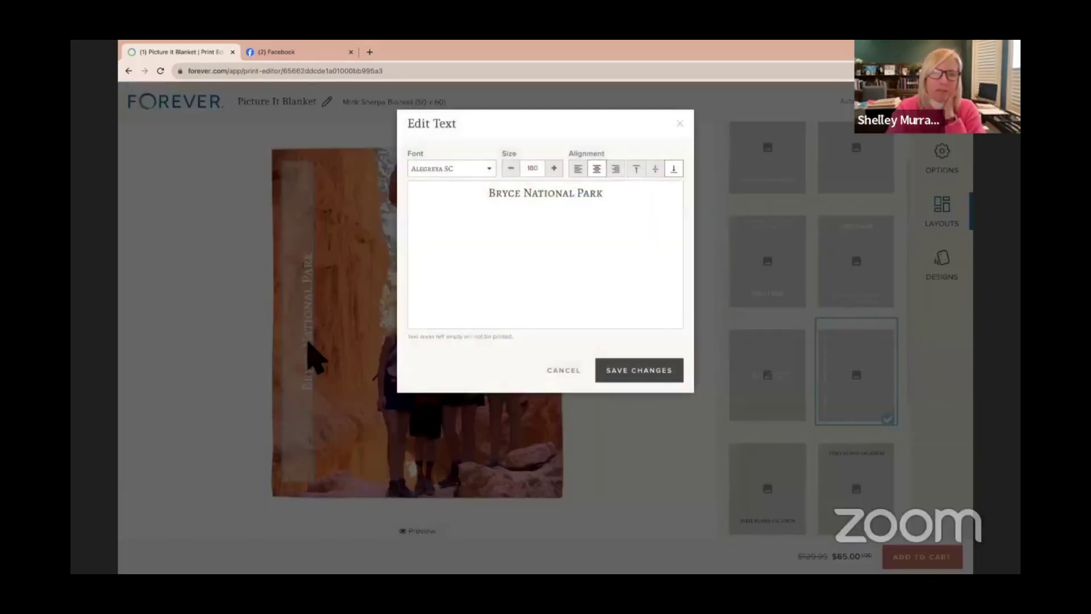
pyautogui.click(490, 169)
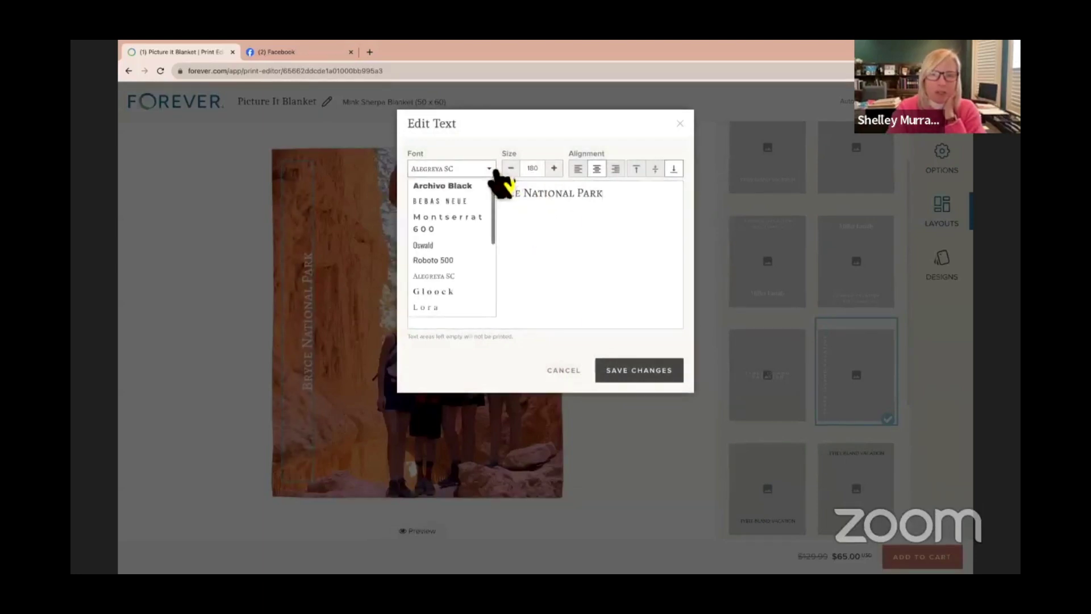
pyautogui.click(479, 224)
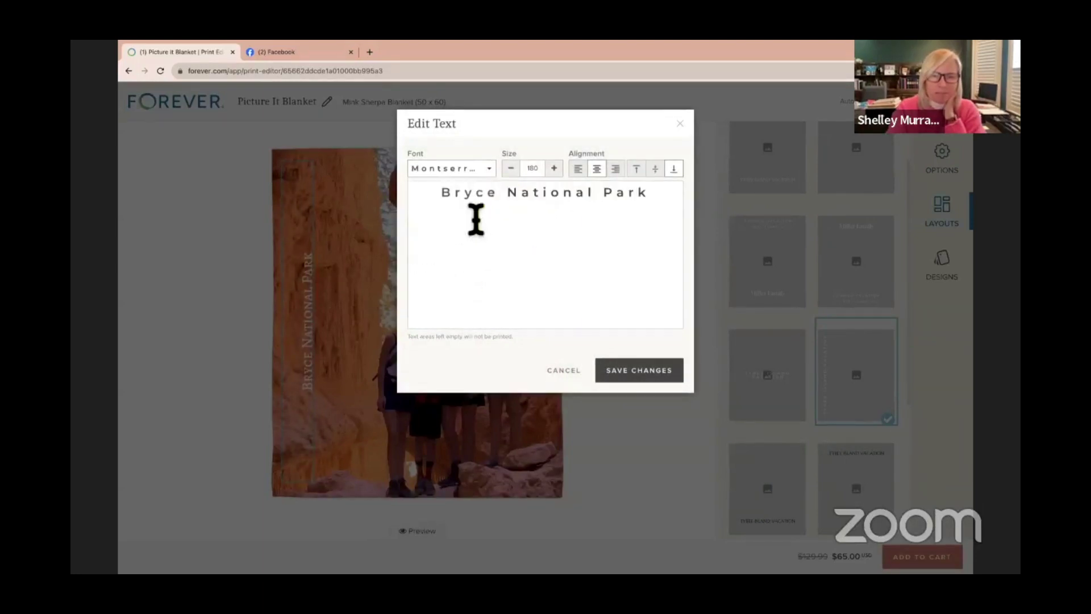
pyautogui.click(554, 168)
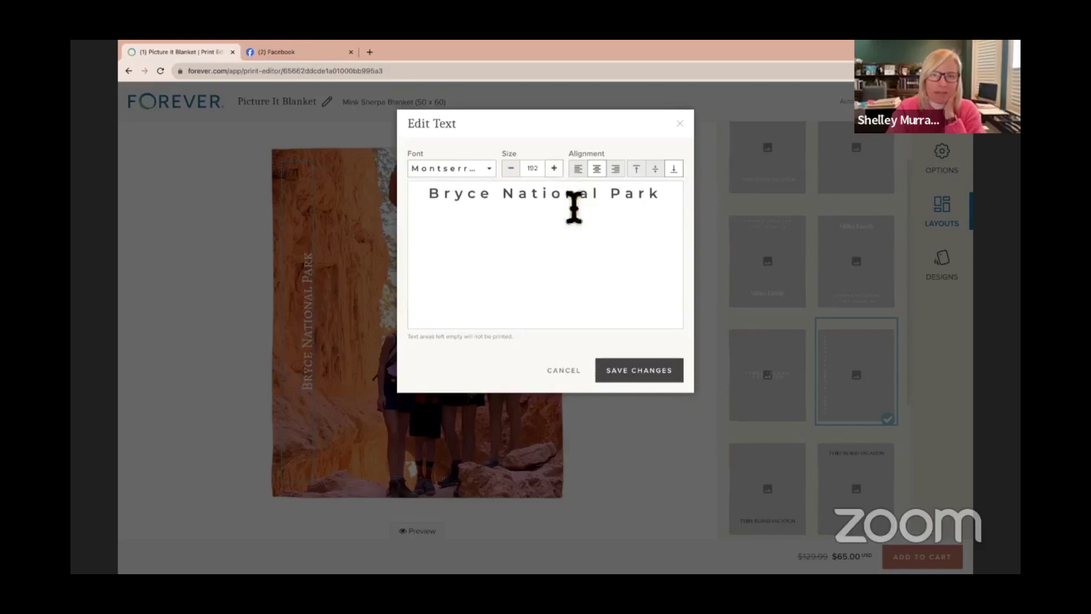
pyautogui.click(648, 373)
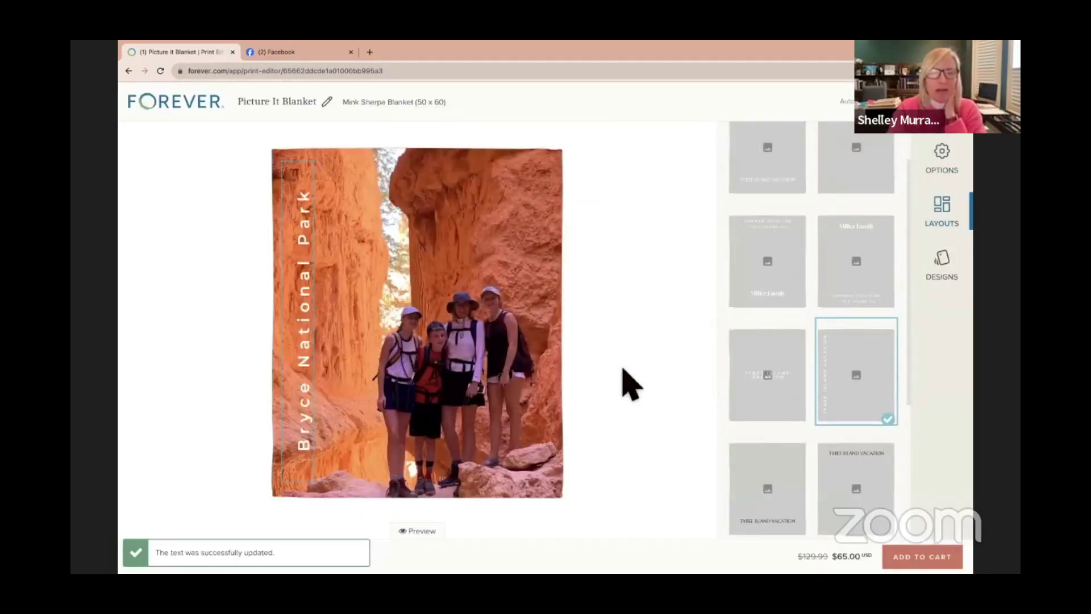
# Enlarge the hikers' photo and shift it within the blanket, and check the result in the preview
pyautogui.click(480, 370)
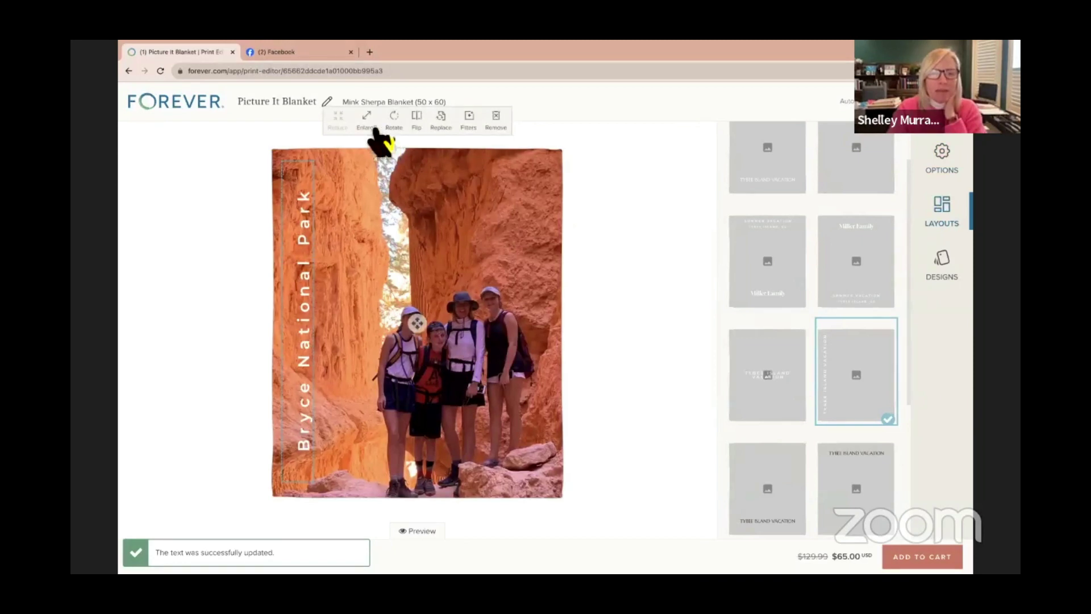
pyautogui.click(368, 123)
pyautogui.moveTo(418, 224); pyautogui.dragTo(397, 219)
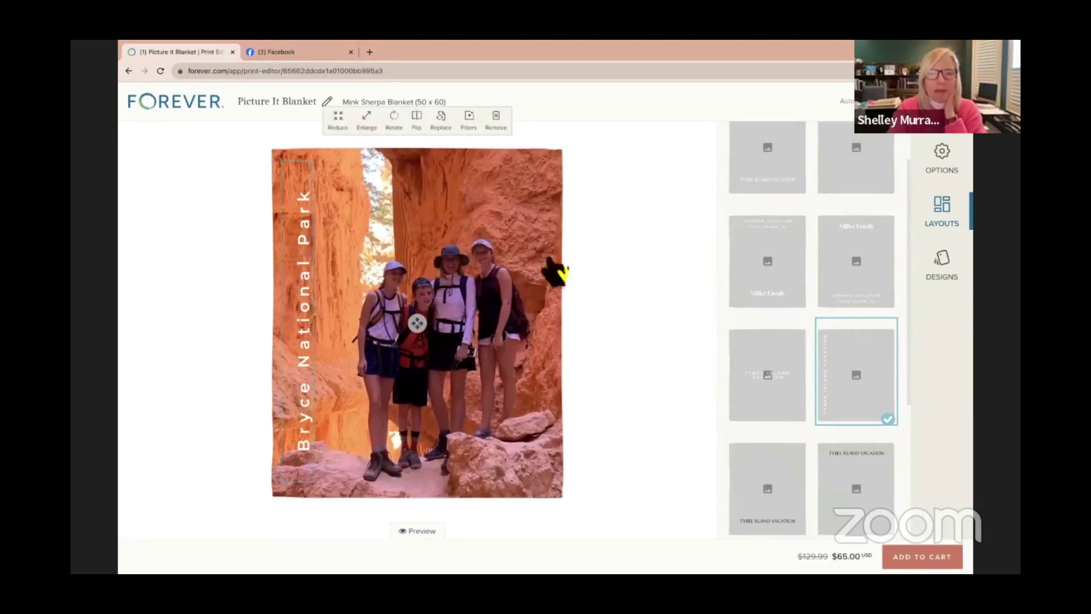
pyautogui.click(604, 288)
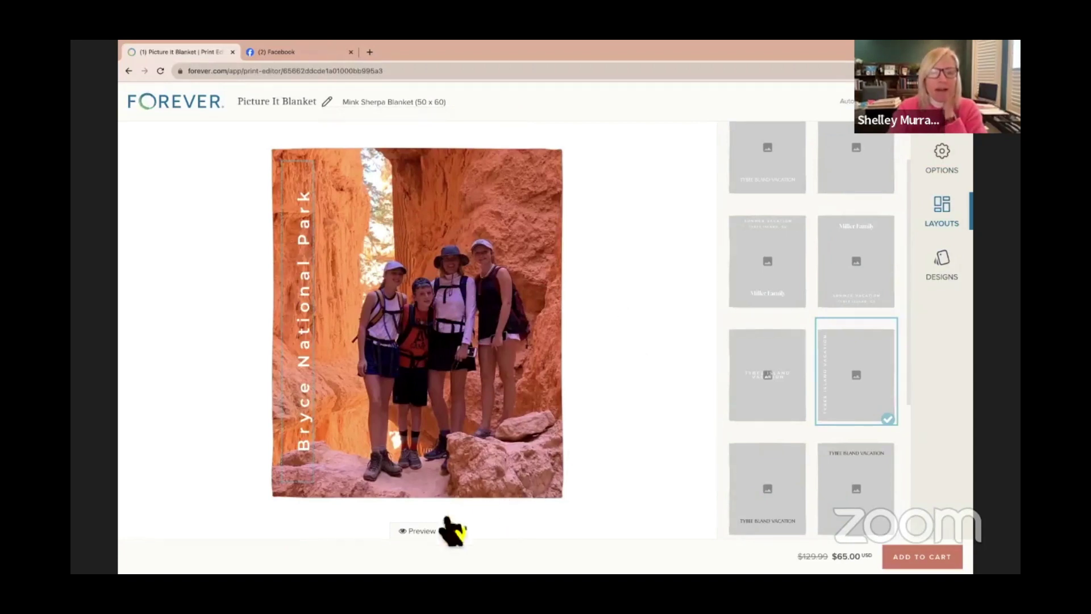
pyautogui.click(420, 531)
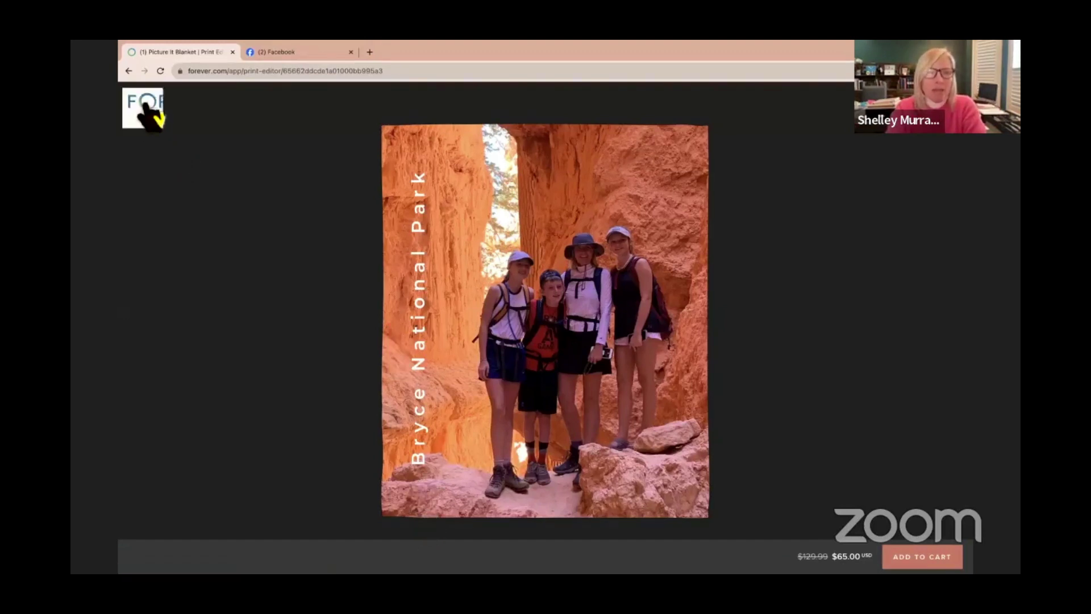
pyautogui.click(137, 101)
# Rename the project as "Bryce Blanket"
pyautogui.click(327, 103)
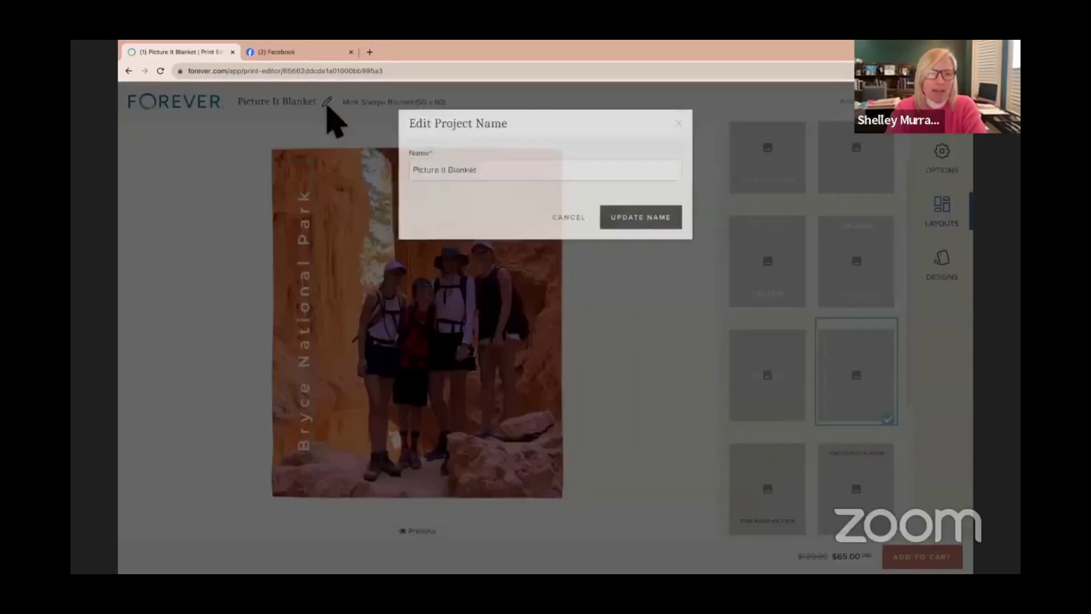
pyautogui.moveTo(447, 172); pyautogui.dragTo(355, 175)
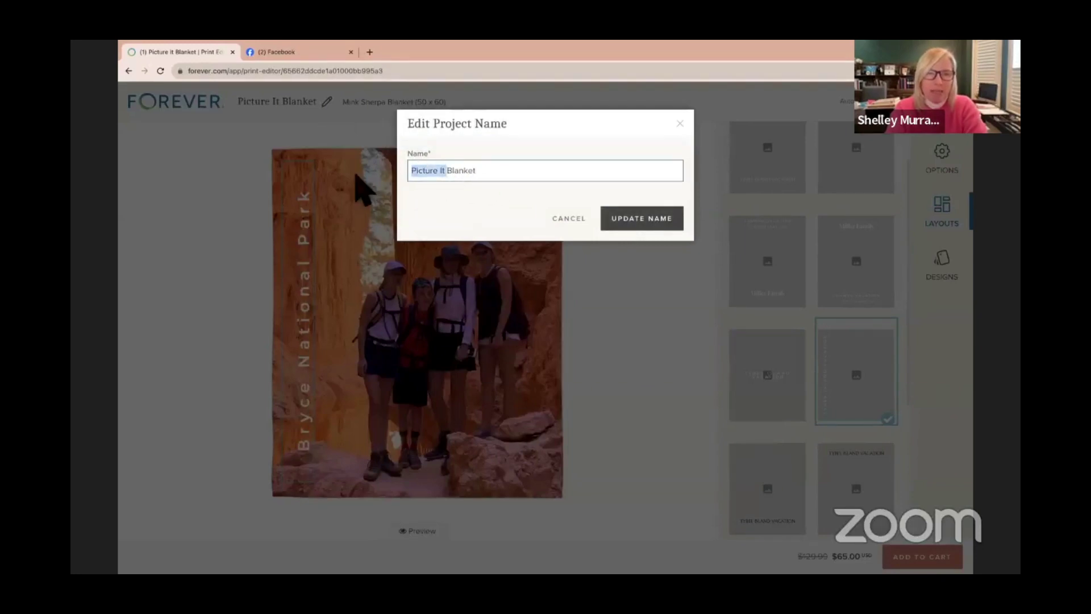
pyautogui.write('Bry')
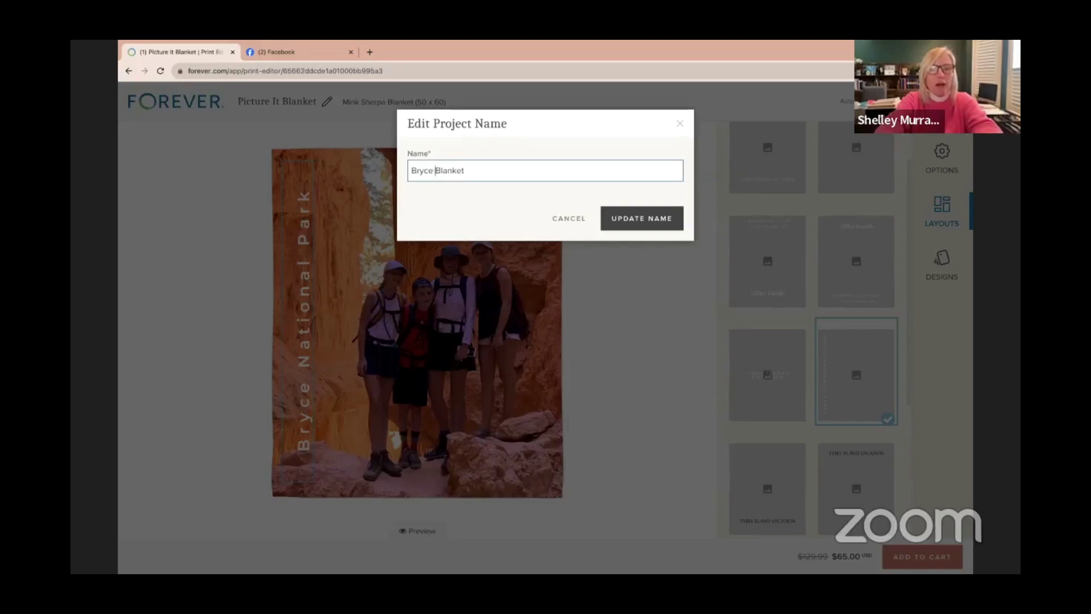
pyautogui.click(673, 221)
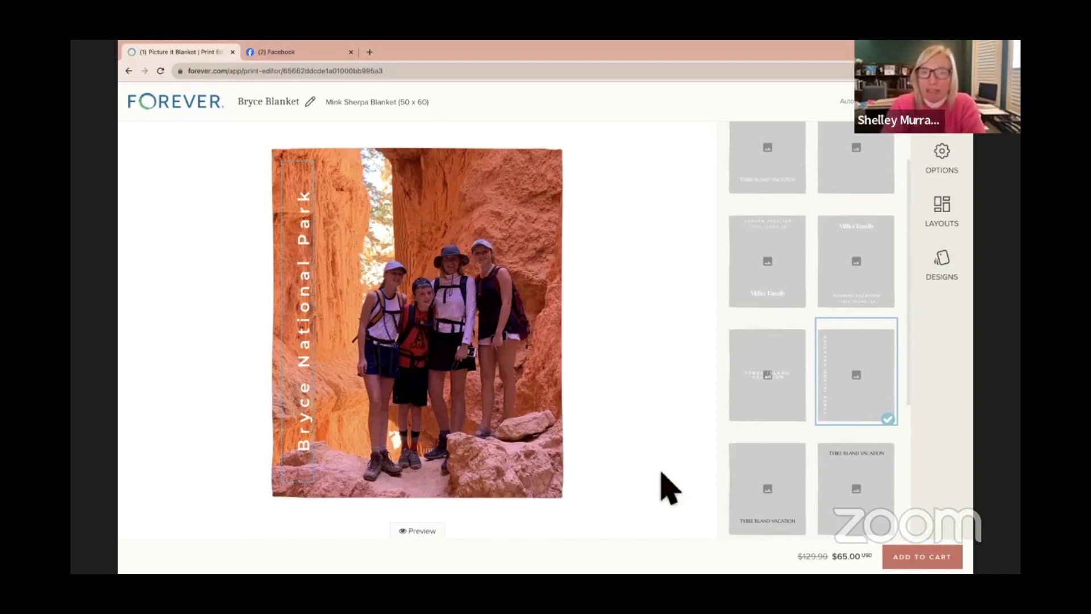
# Browse the other blanket designs and apply the orange-bordered 3 Photo Gallery Blanket design
pyautogui.click(947, 273)
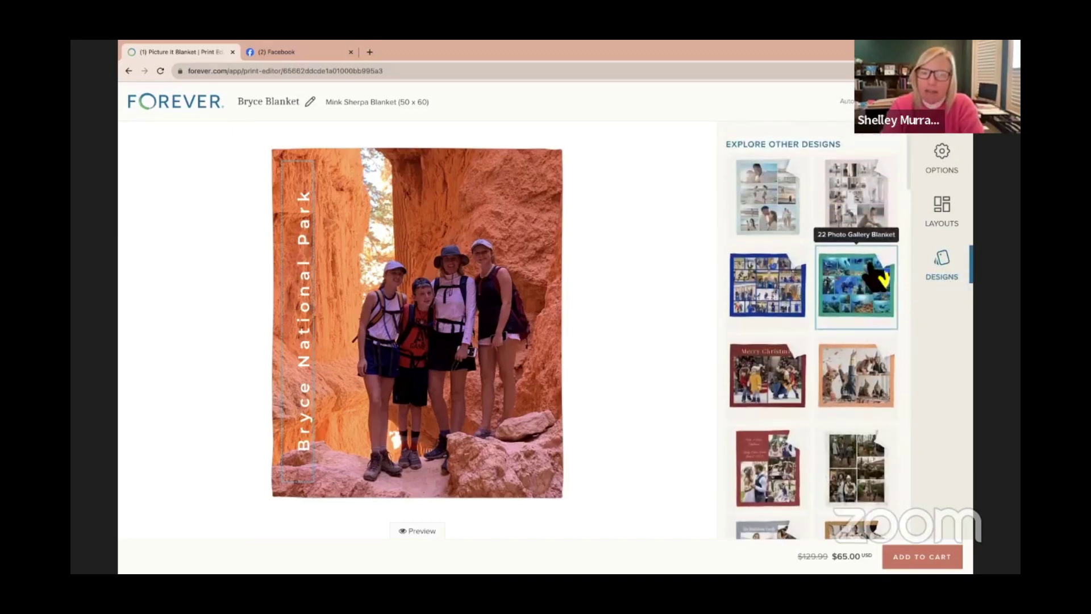
pyautogui.scroll(-5, 878, 278)
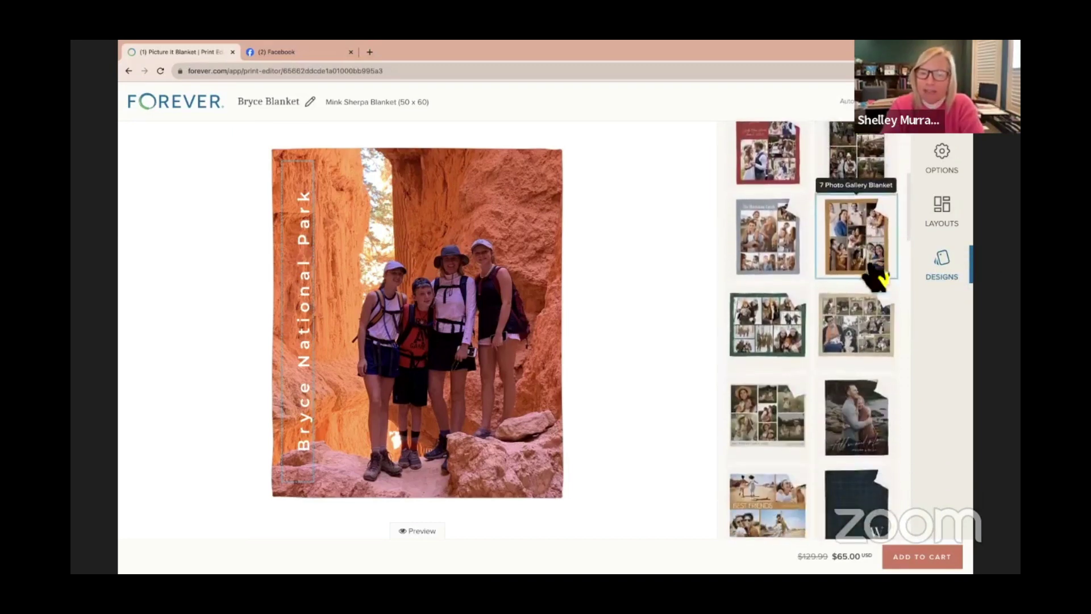
pyautogui.scroll(-2, 840, 452)
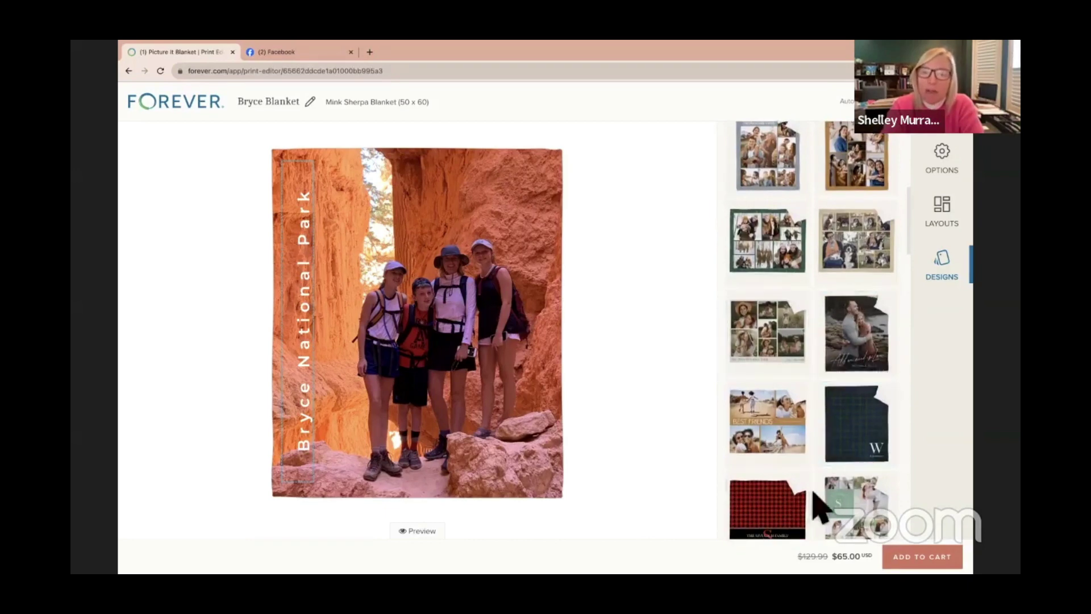
pyautogui.scroll(-1, 847, 437)
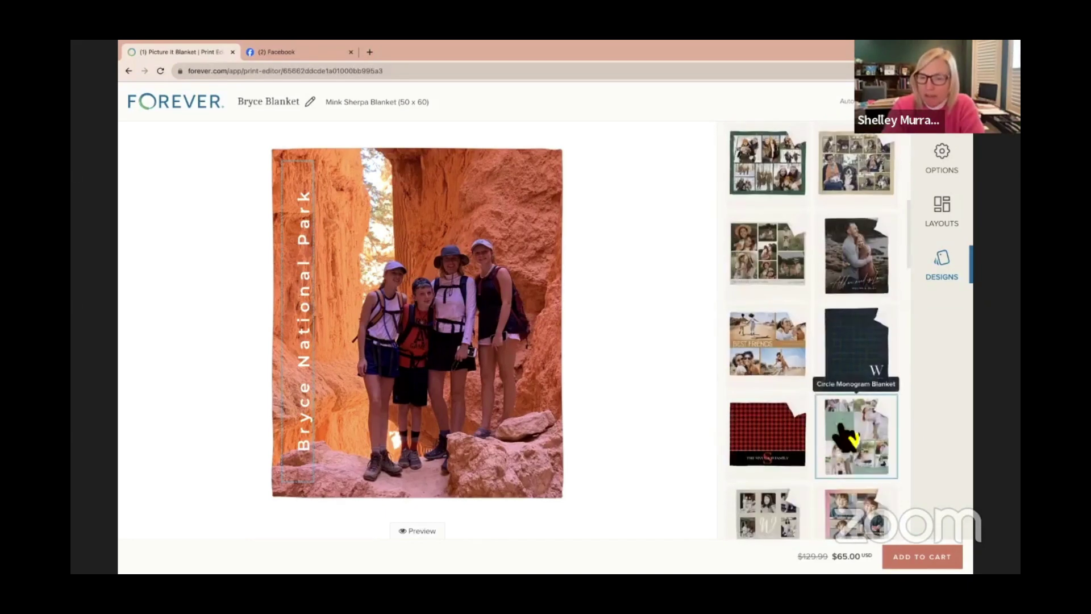
pyautogui.scroll(10, 850, 438)
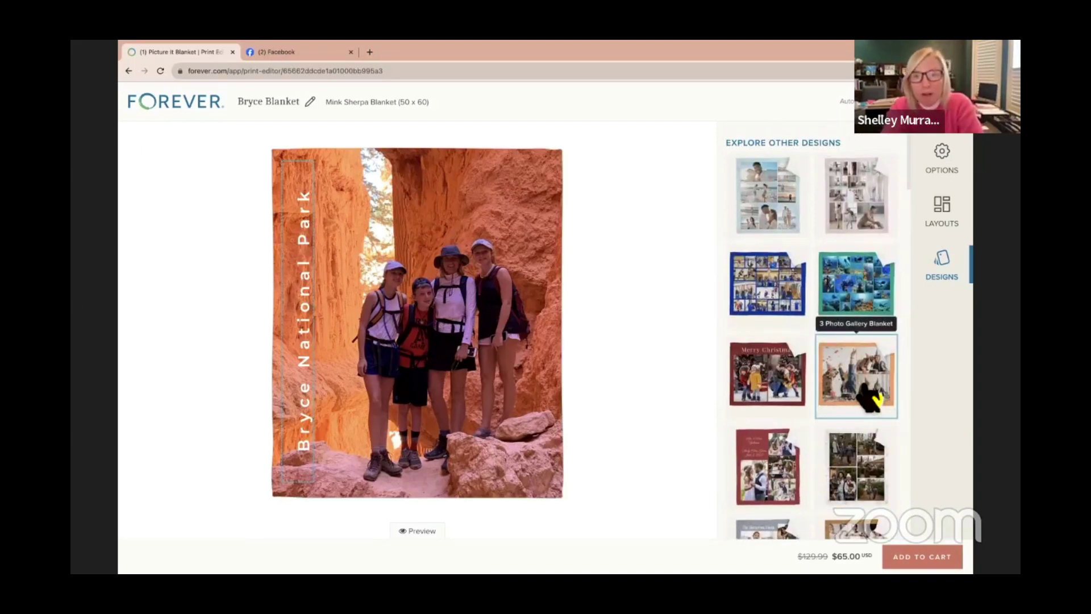
pyautogui.click(874, 388)
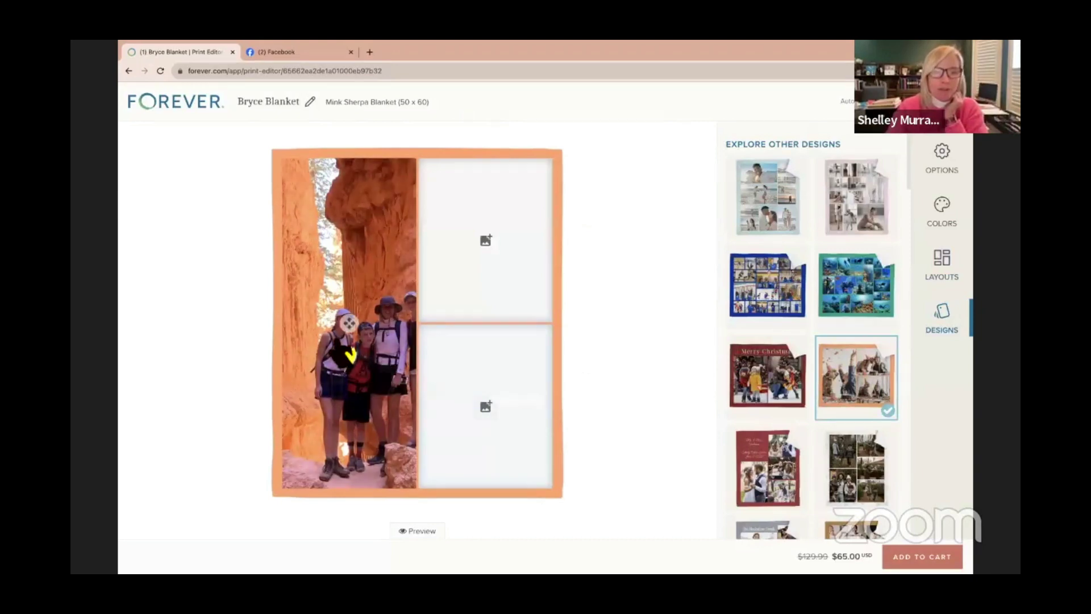
# Reposition the group photo in the tall frame and fill the upper-right frame with the rock-tunnel photo from the Photos to Print album
pyautogui.click(351, 355)
pyautogui.moveTo(372, 343); pyautogui.dragTo(347, 338)
pyautogui.click(479, 284)
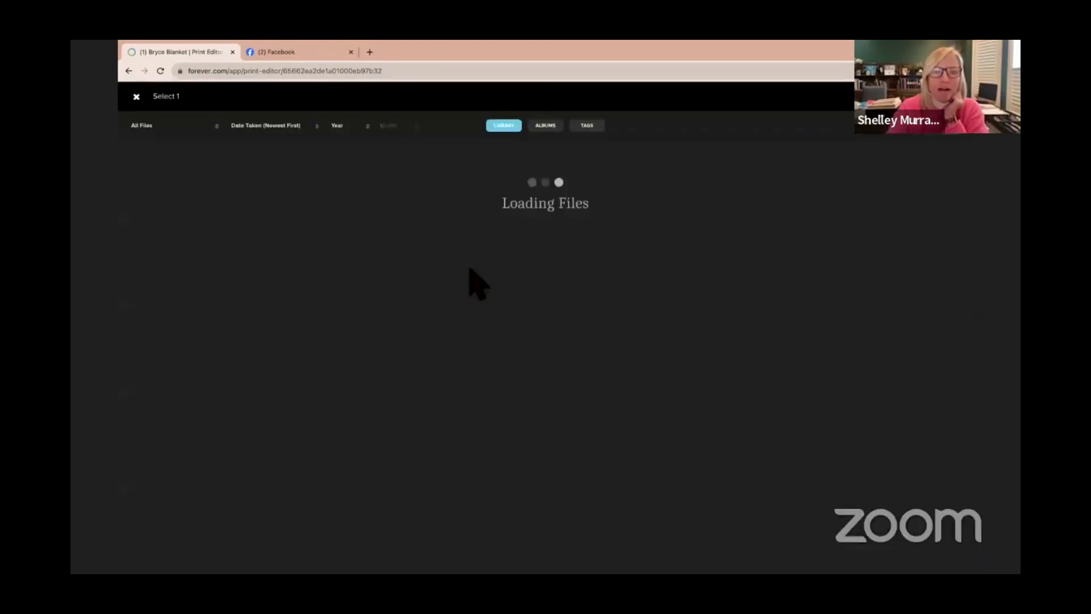
pyautogui.click(545, 126)
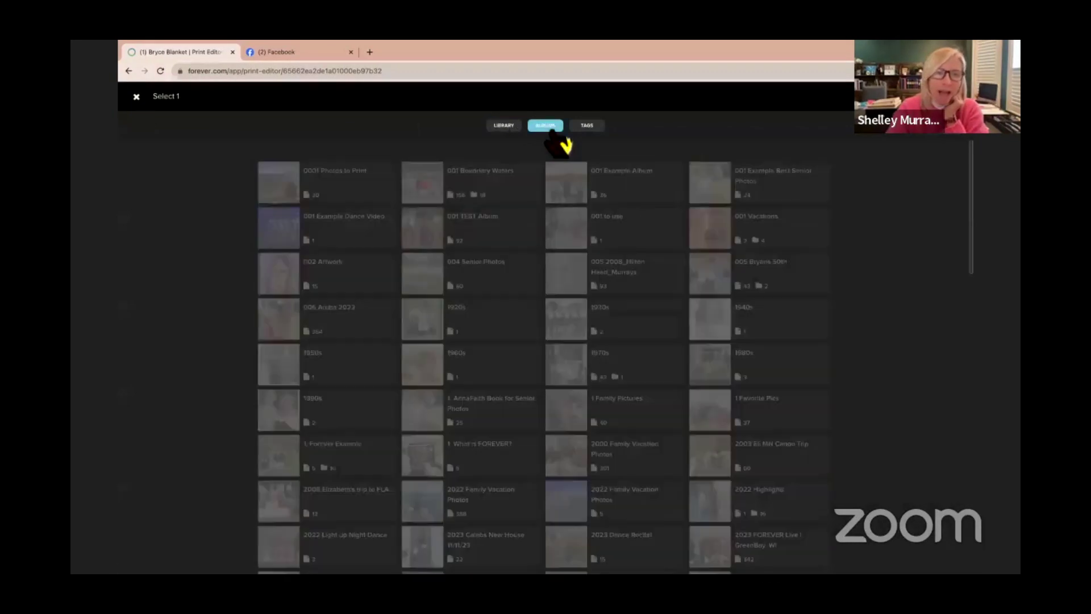
pyautogui.click(364, 188)
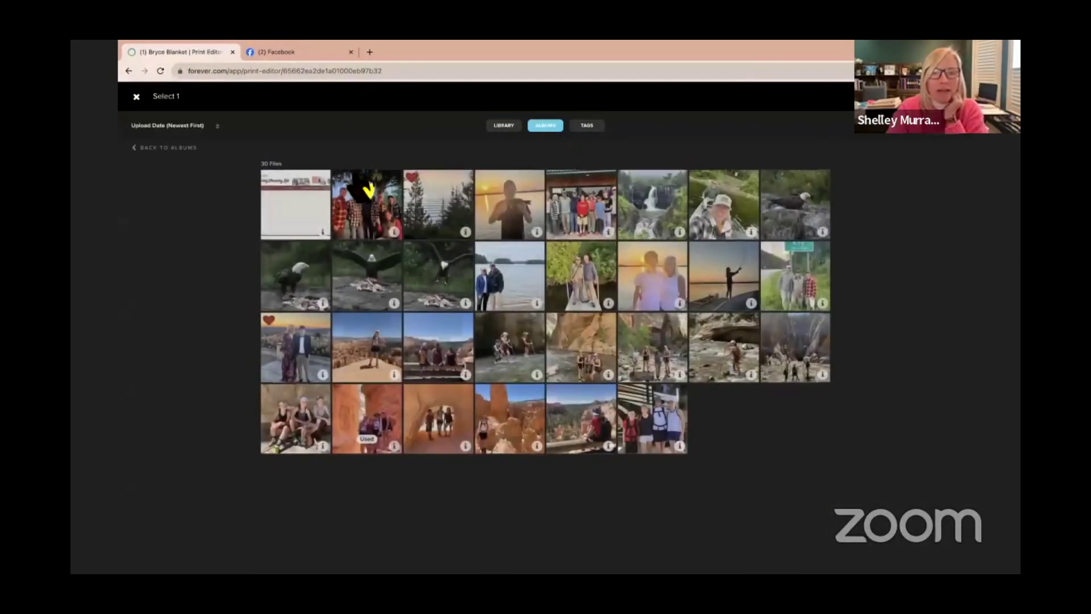
pyautogui.click(461, 440)
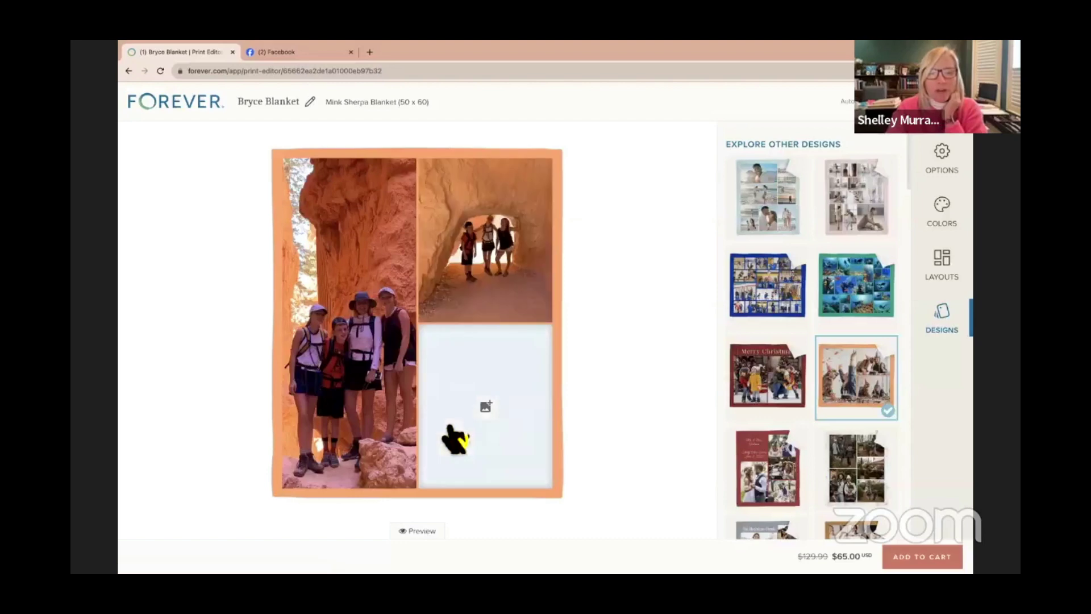
# Add the rock formations photo to the lower-right frame, and replace it with the photo of the hiker seated at the overlook
pyautogui.click(495, 425)
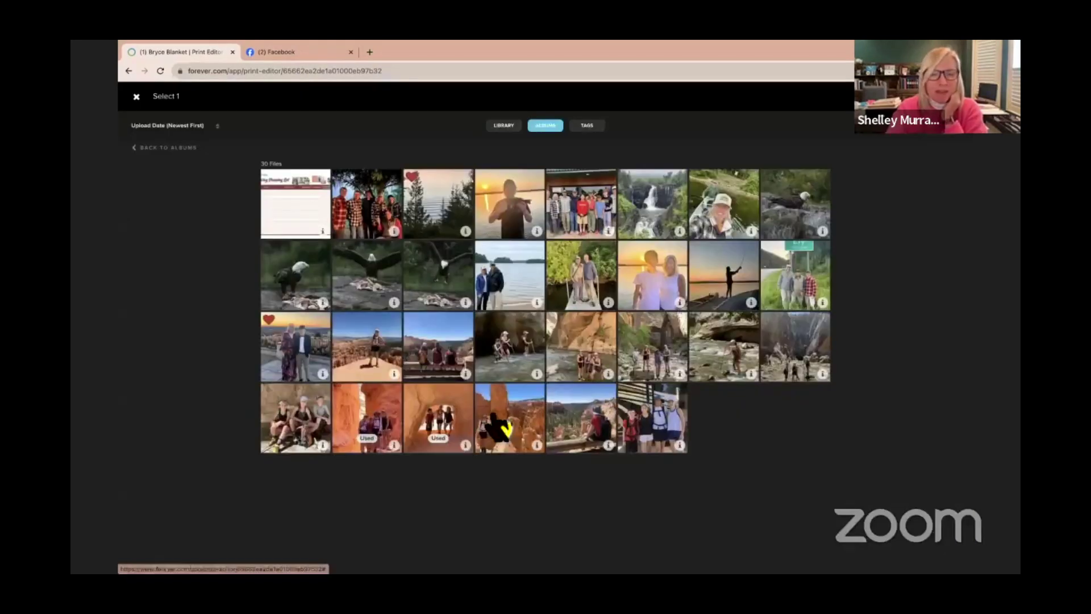
pyautogui.click(520, 443)
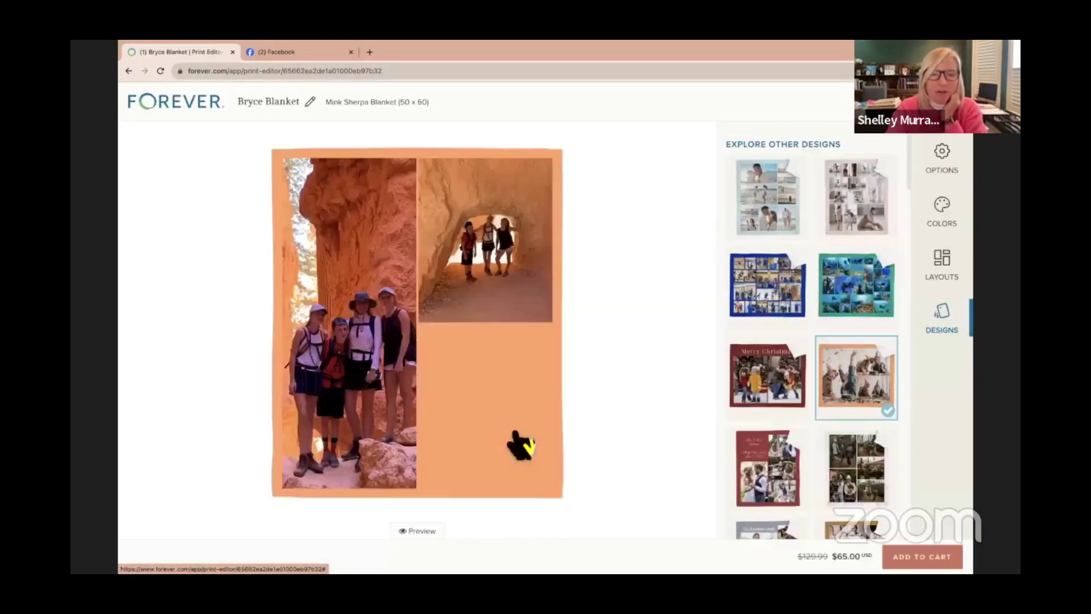
pyautogui.click(494, 423)
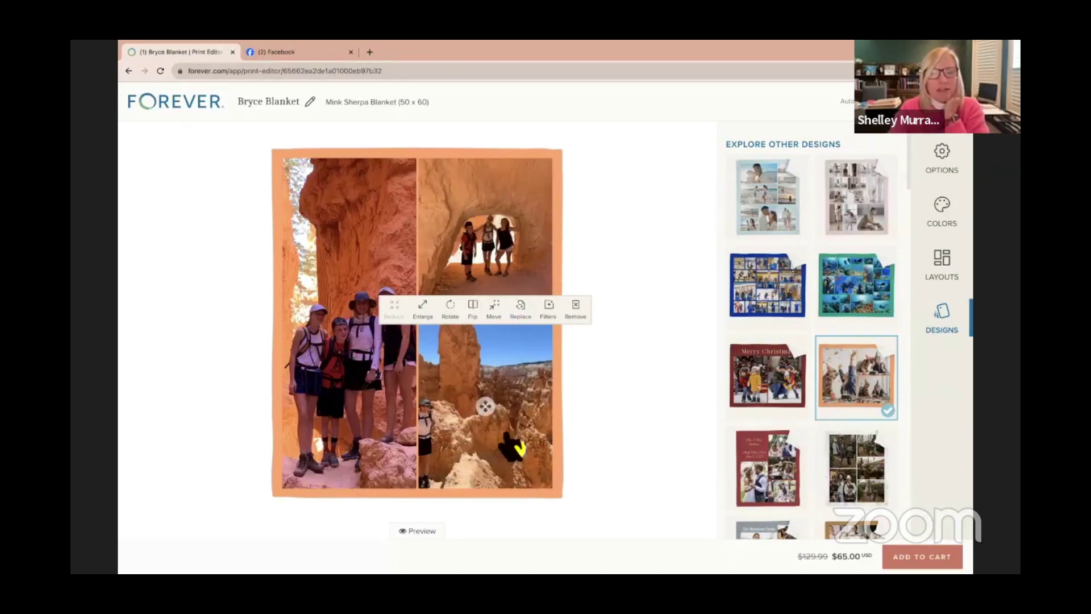
pyautogui.click(523, 319)
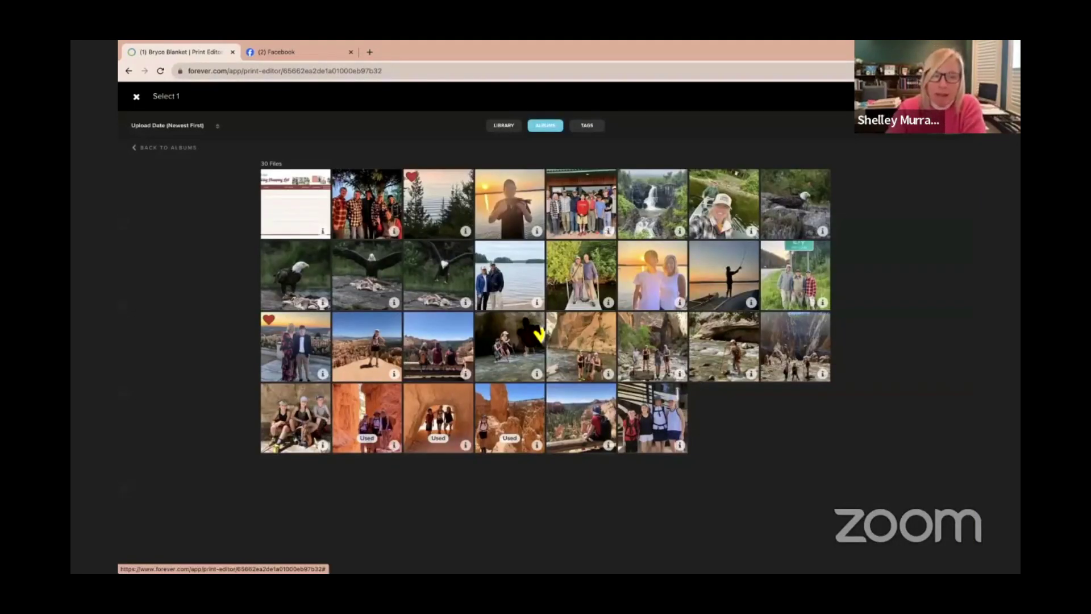
pyautogui.click(574, 446)
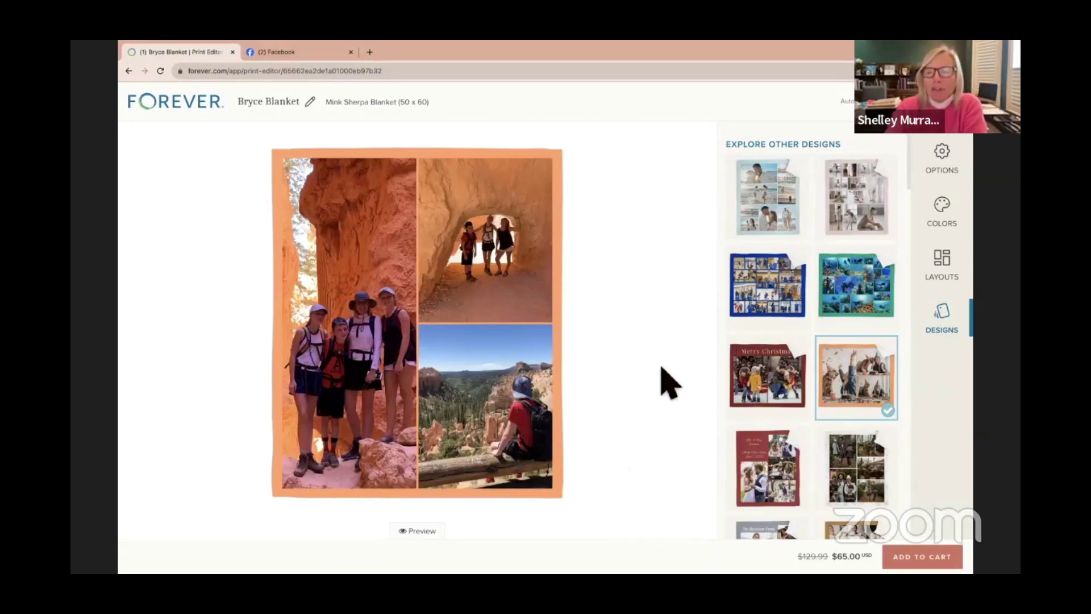
# Change the blanket to the layout with one wide photo above two smaller photos
pyautogui.click(955, 274)
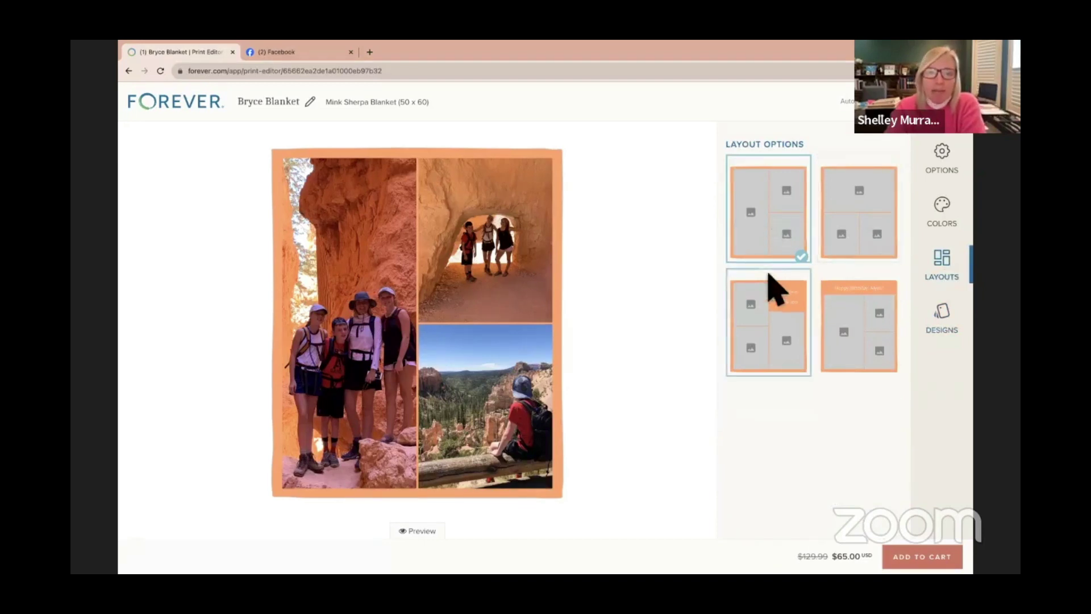
pyautogui.click(855, 242)
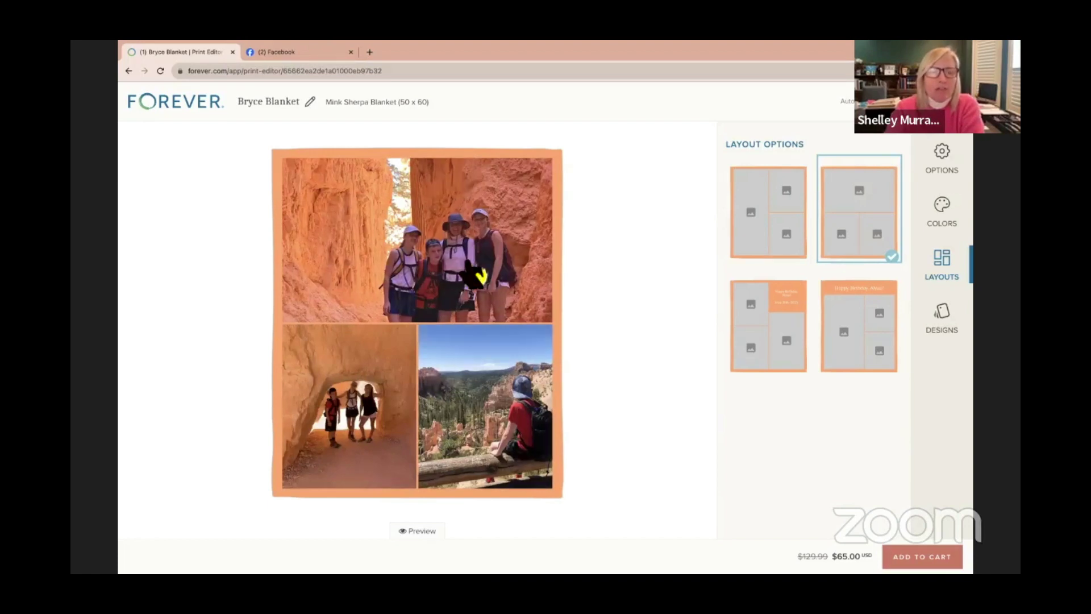
# Swap the group photo in the wide upper frame with the rock-tunnel photo in the lower-left frame
pyautogui.click(442, 262)
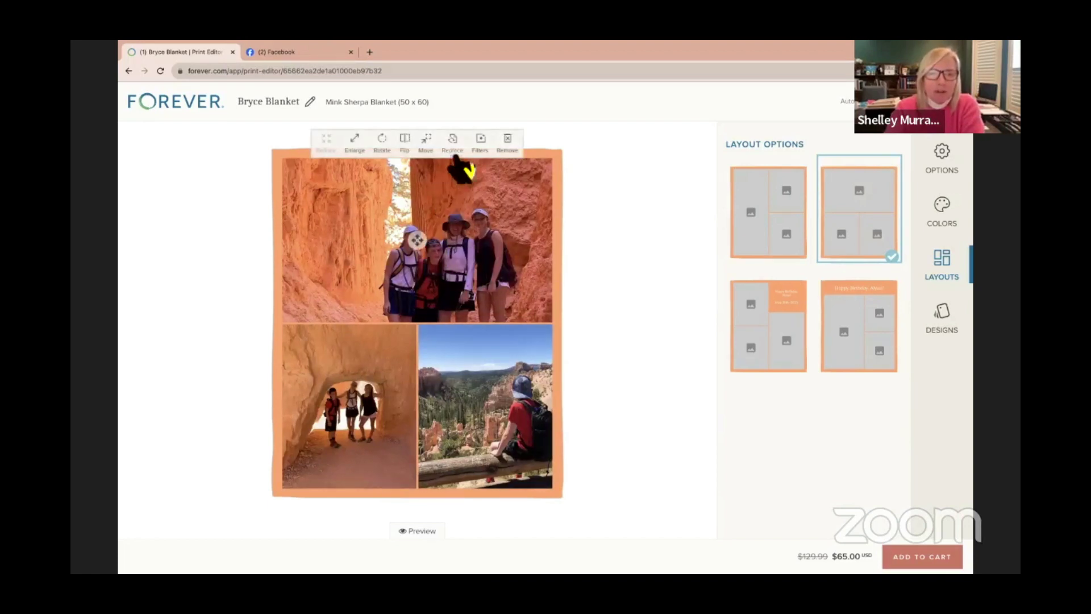
pyautogui.click(430, 149)
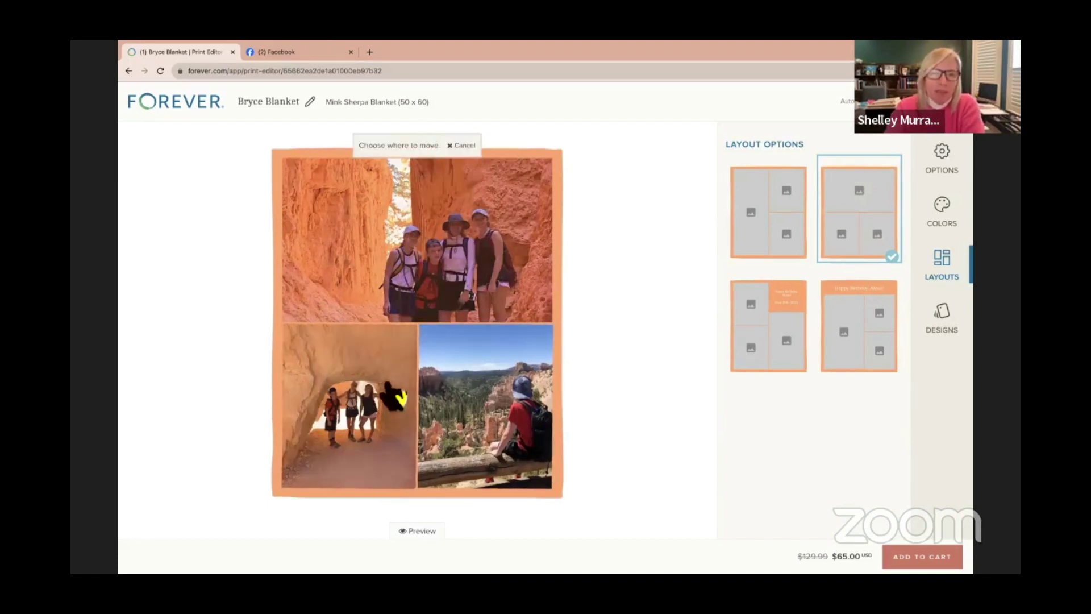
pyautogui.click(393, 405)
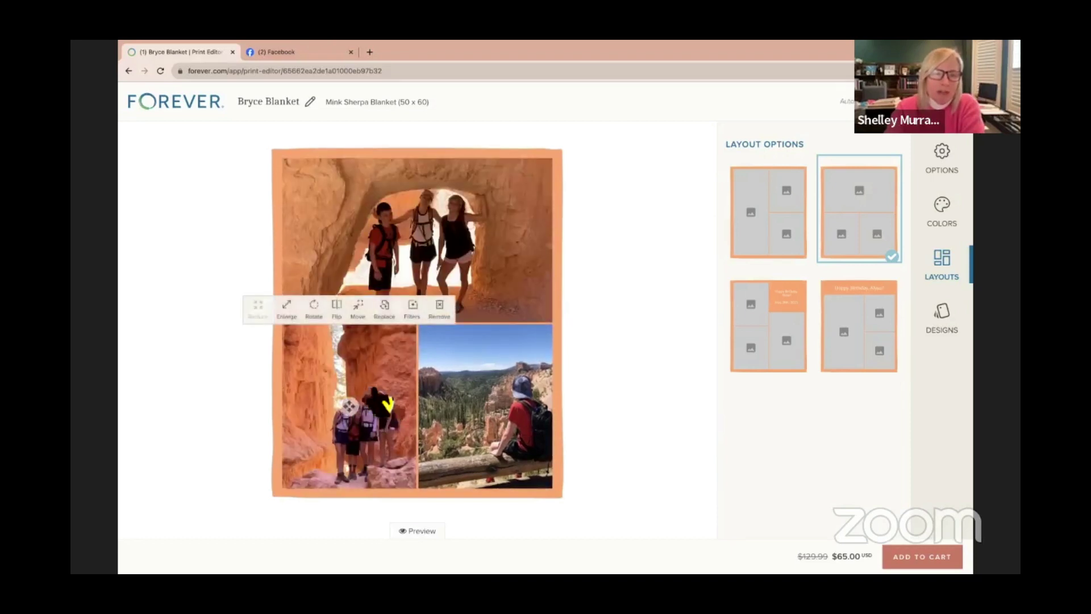
# Enlarge and reposition the group photo in the lower-left frame, and shift the rock-tunnel photo within the wide frame
pyautogui.click(288, 312)
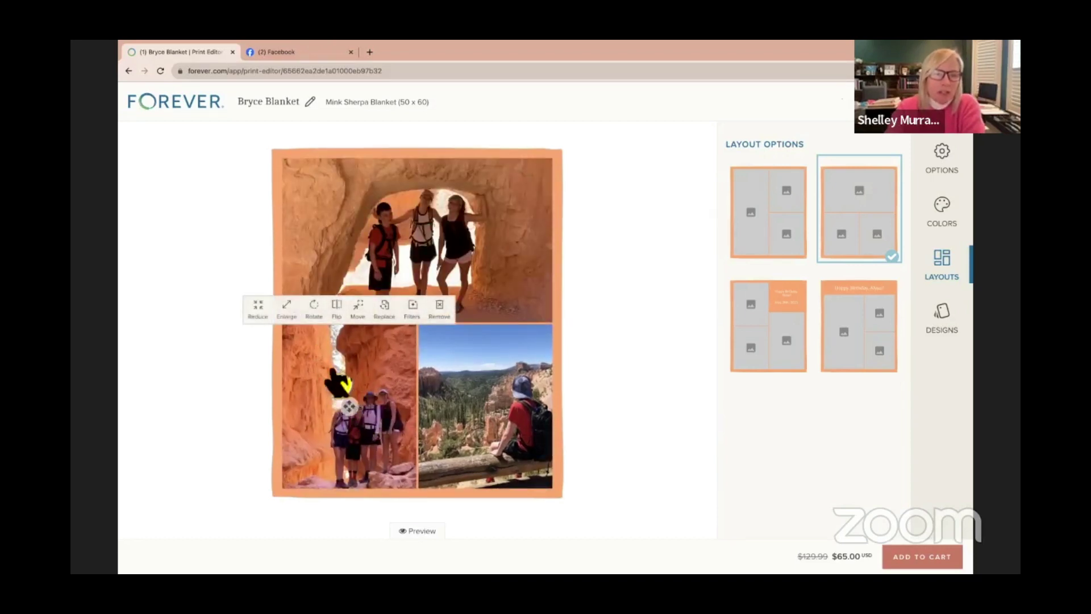
pyautogui.moveTo(341, 392); pyautogui.dragTo(338, 378)
pyautogui.click(485, 225)
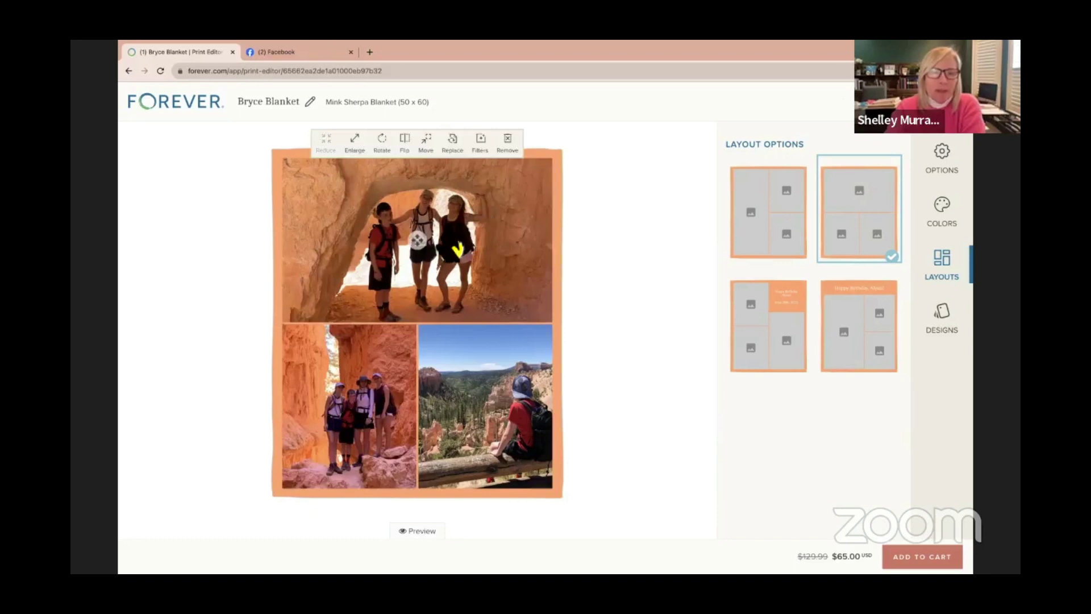
pyautogui.moveTo(437, 258); pyautogui.dragTo(440, 247)
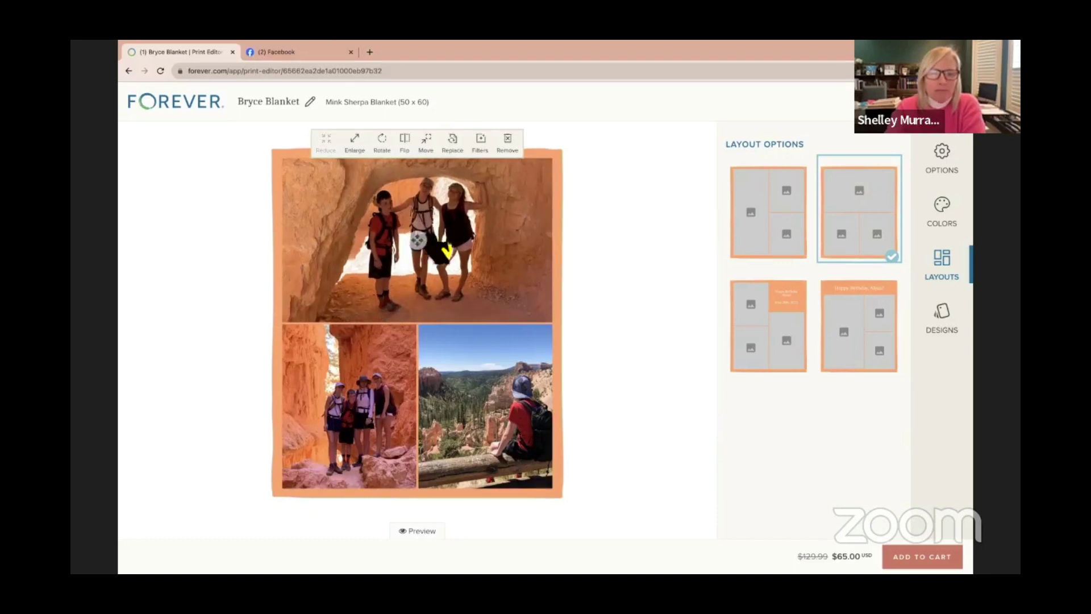
pyautogui.click(600, 356)
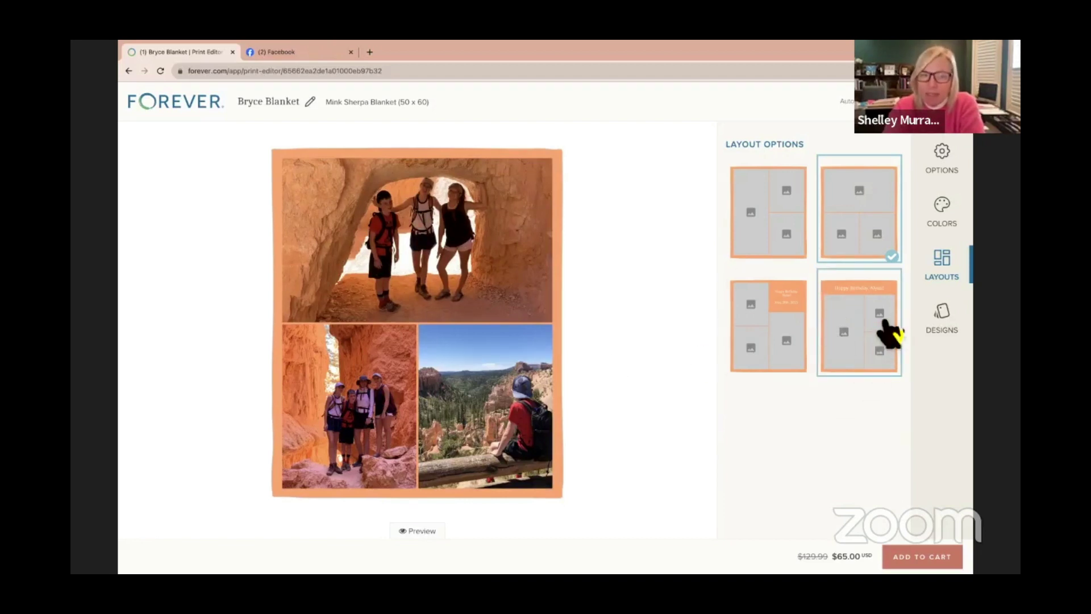
# Try black as the blanket's border color, settle on medium gray, and preview the design
pyautogui.click(950, 219)
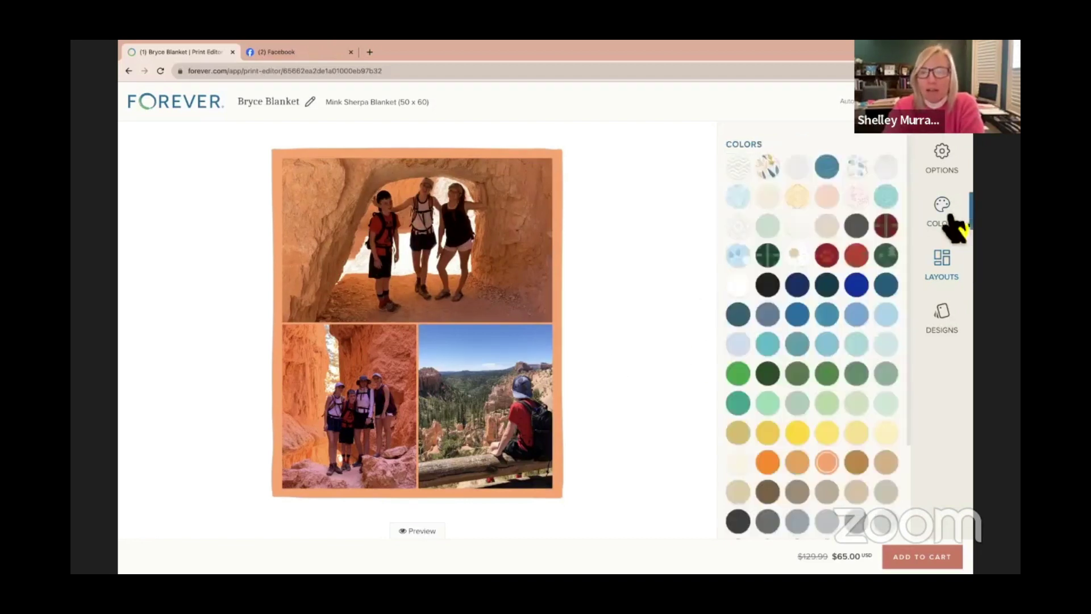
pyautogui.click(773, 286)
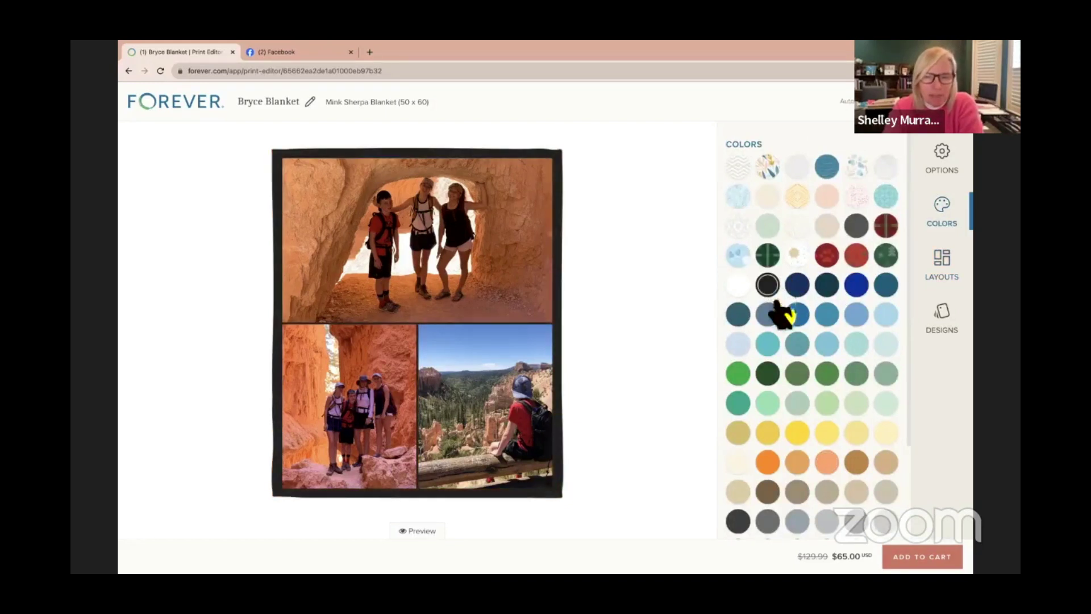
pyautogui.scroll(-1, 784, 381)
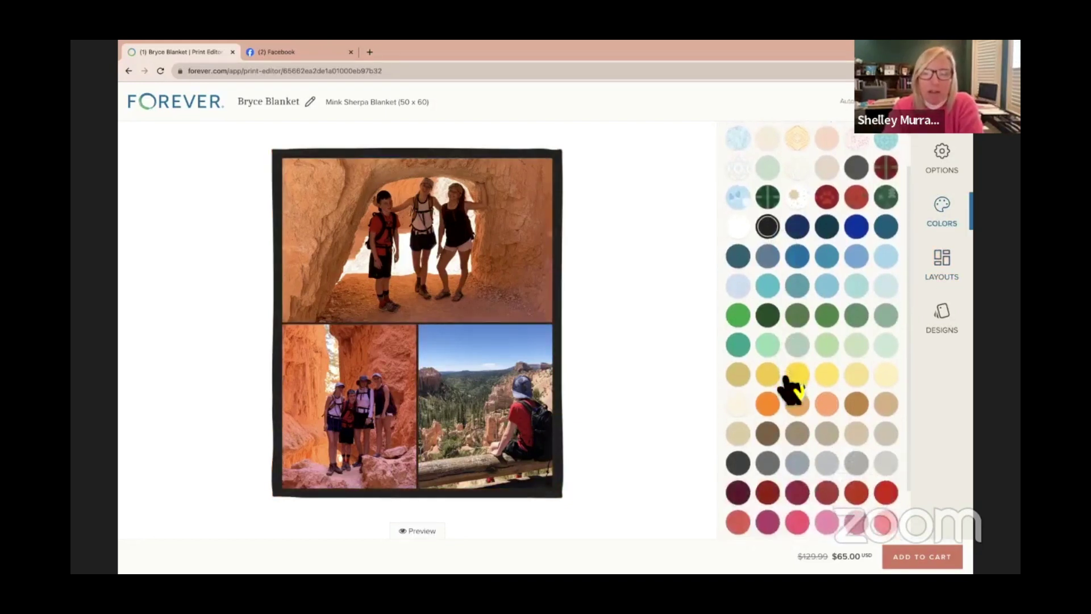
pyautogui.click(771, 464)
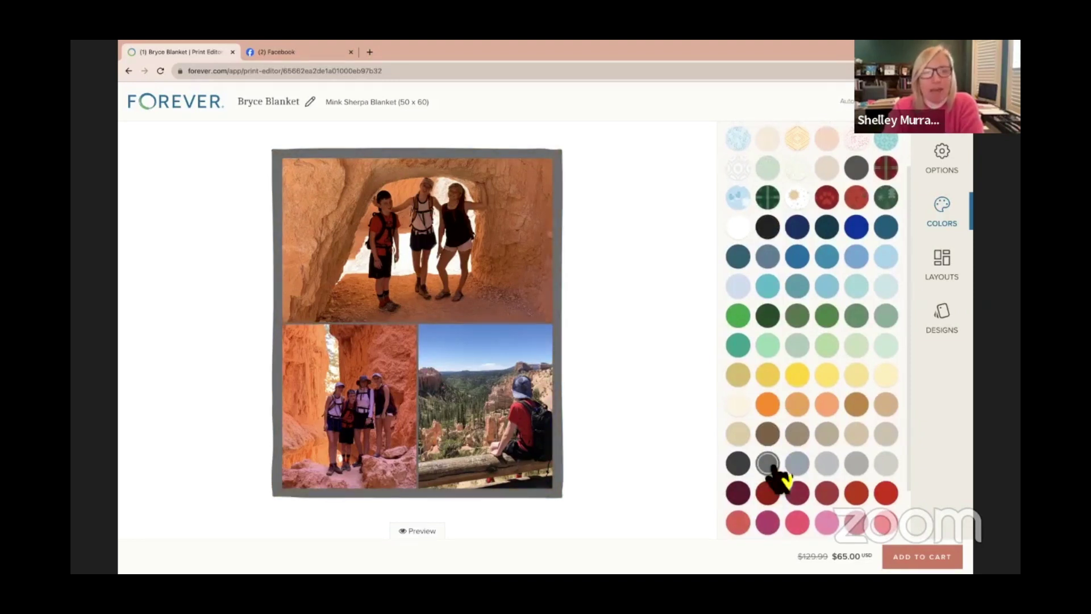
pyautogui.click(419, 530)
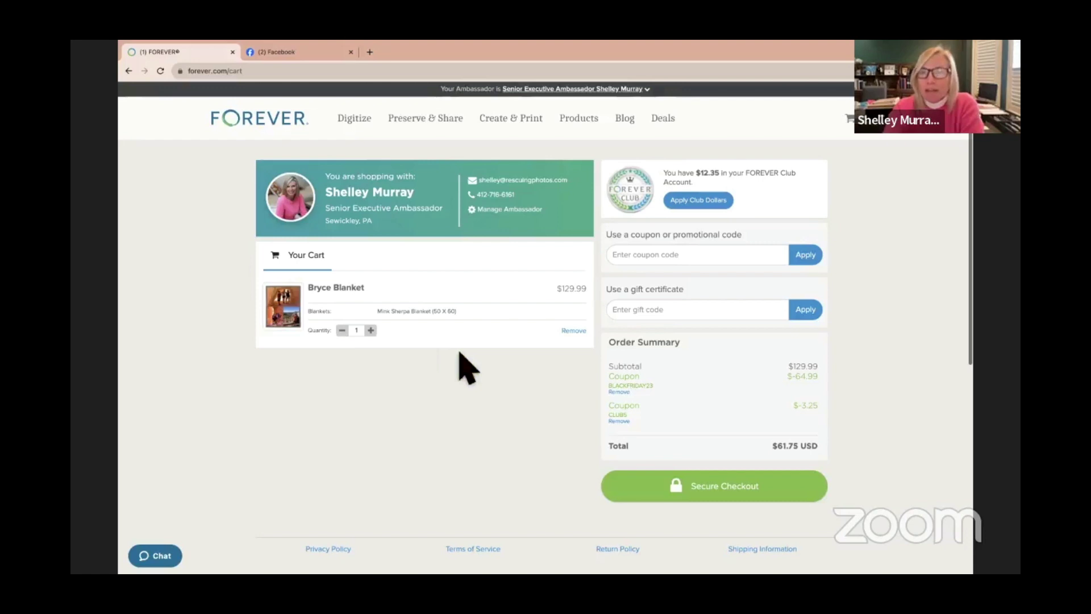
# Open the Tabletop Panels photo gifts and look through the first page of available designs
pyautogui.moveTo(520, 111)
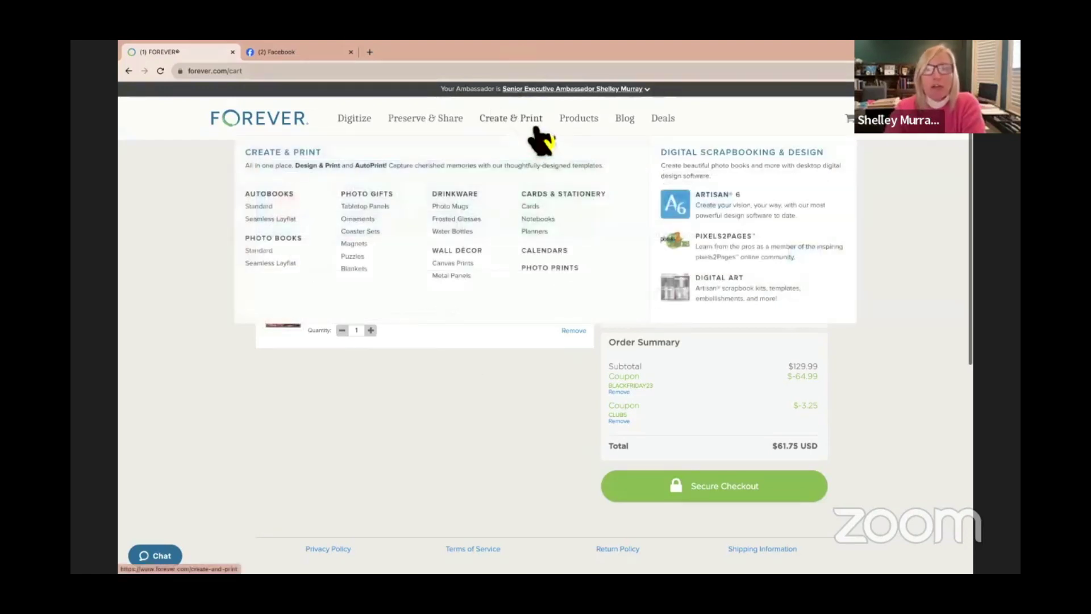
pyautogui.click(392, 215)
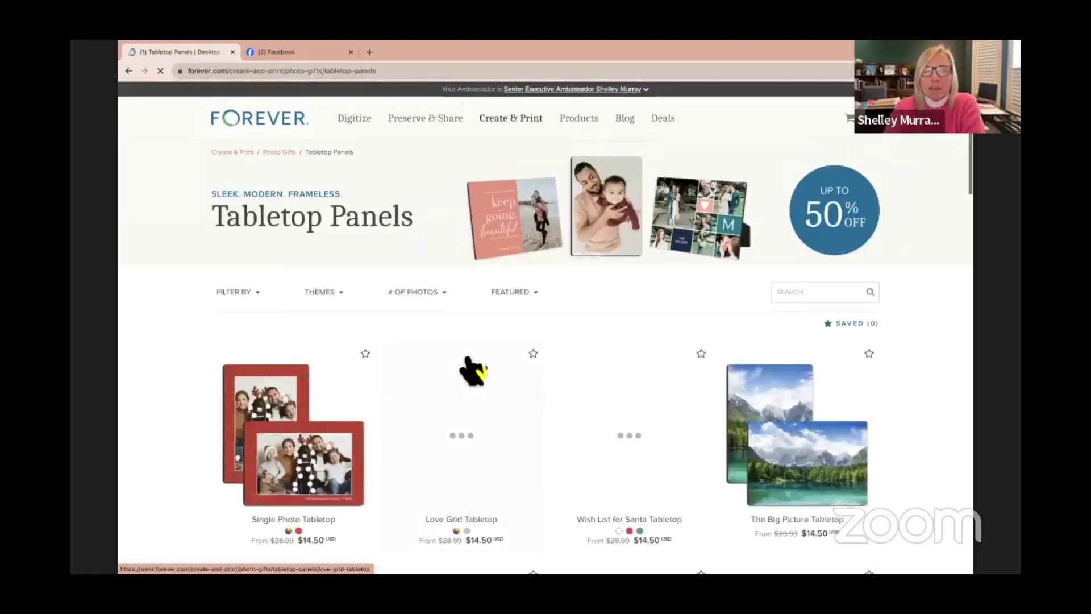
pyautogui.scroll(-1, 474, 371)
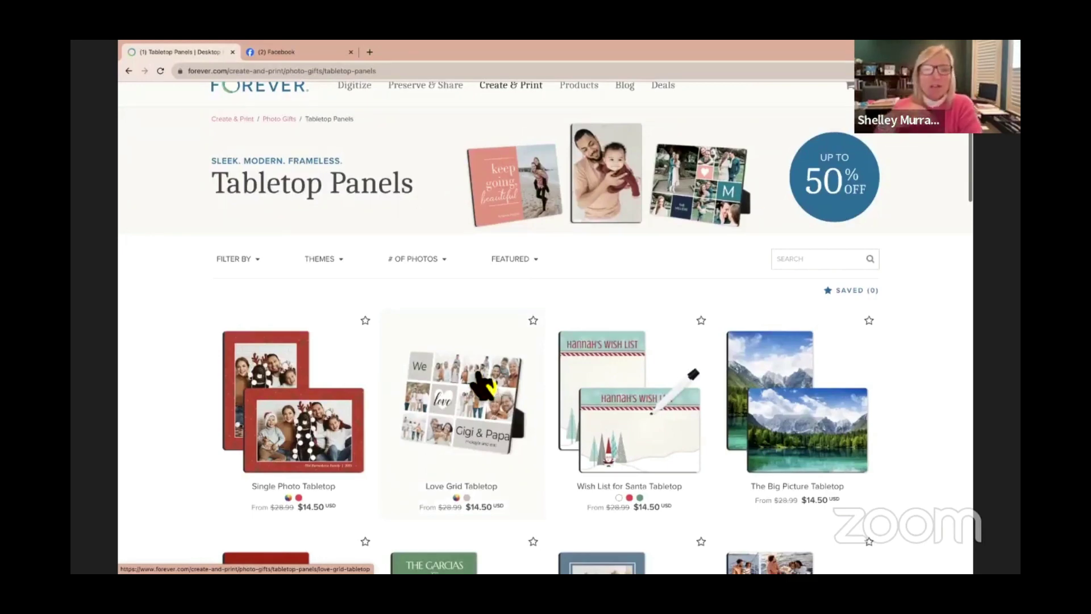
pyautogui.scroll(-3, 499, 438)
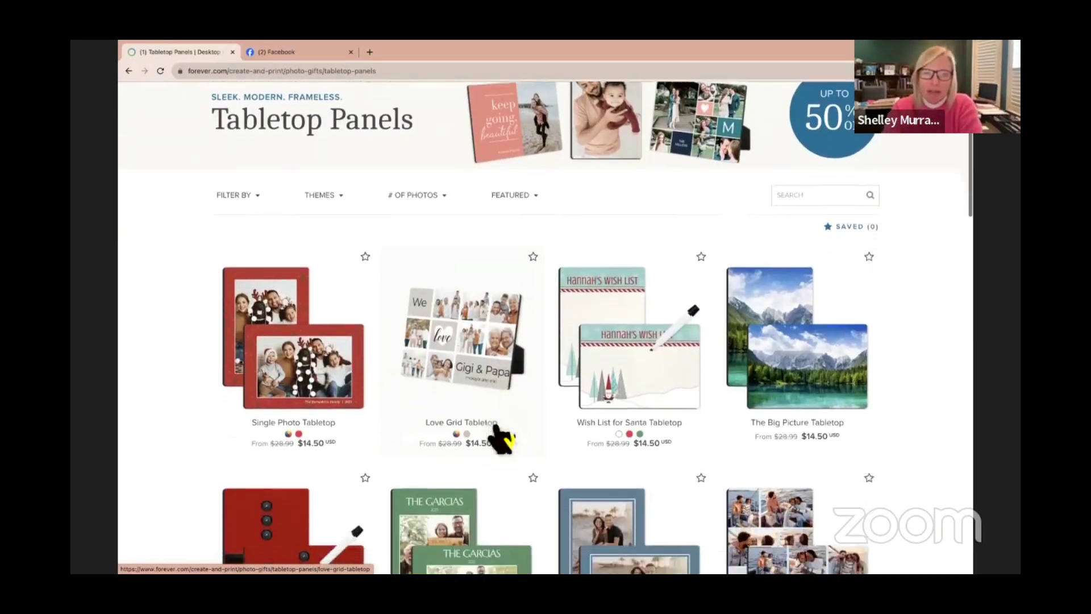
pyautogui.scroll(-7, 516, 457)
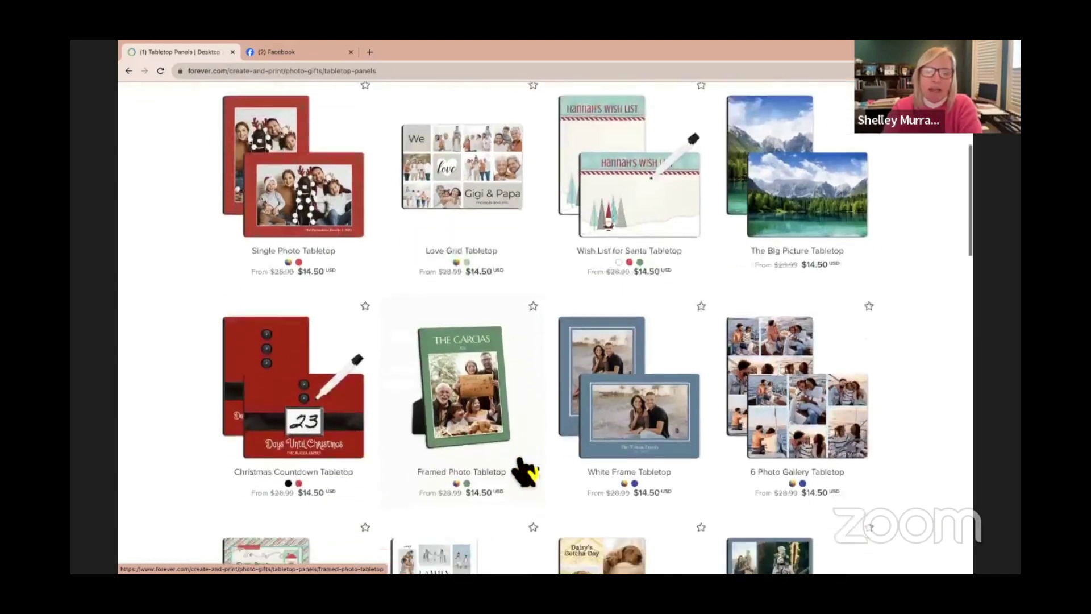
pyautogui.scroll(-9, 523, 472)
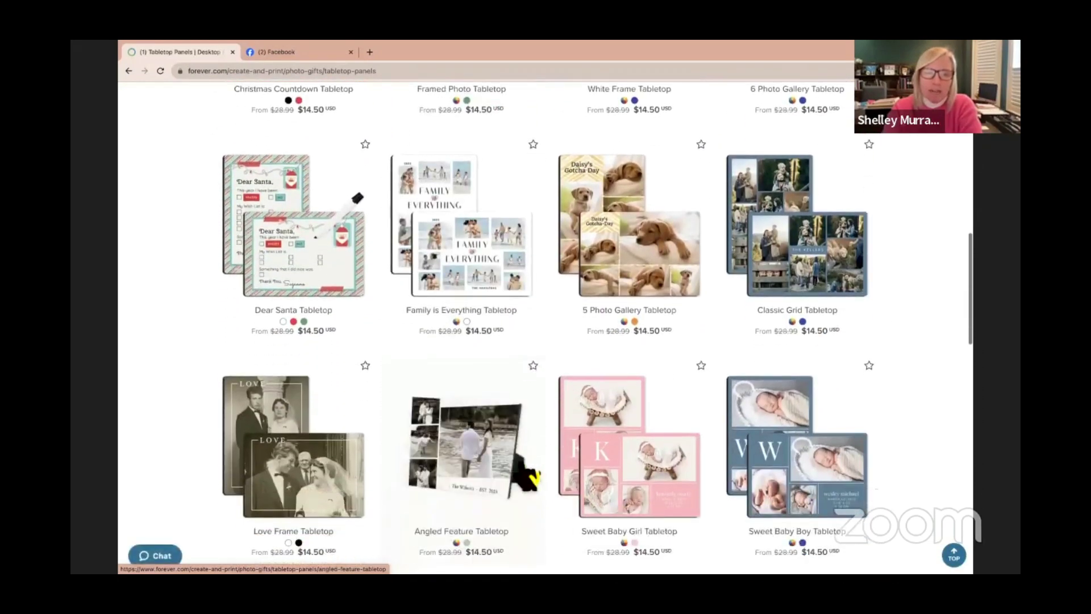
pyautogui.scroll(-12, 526, 475)
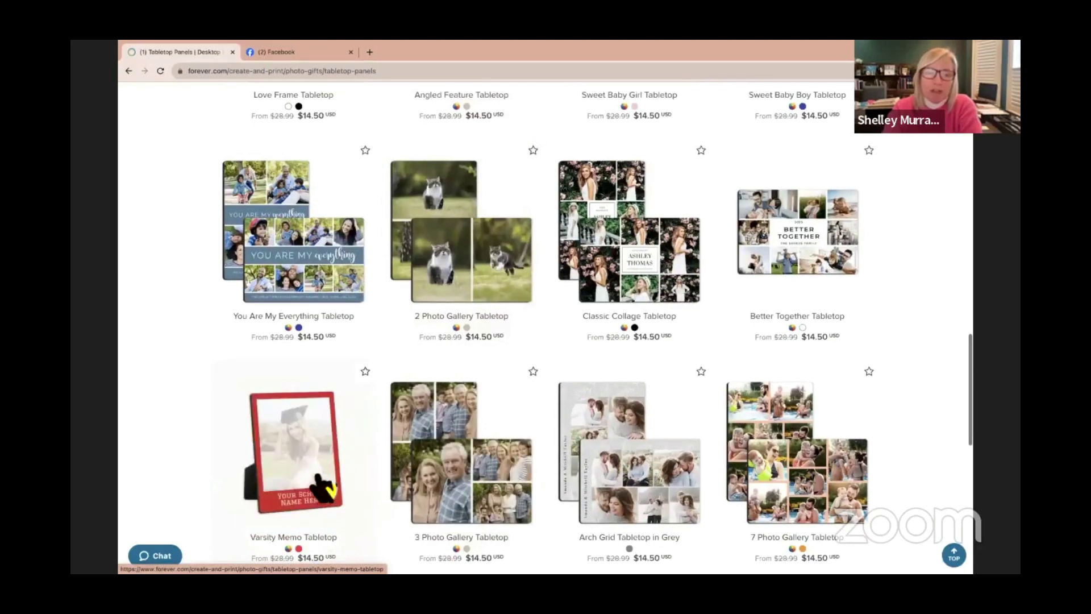
pyautogui.scroll(-2, 319, 483)
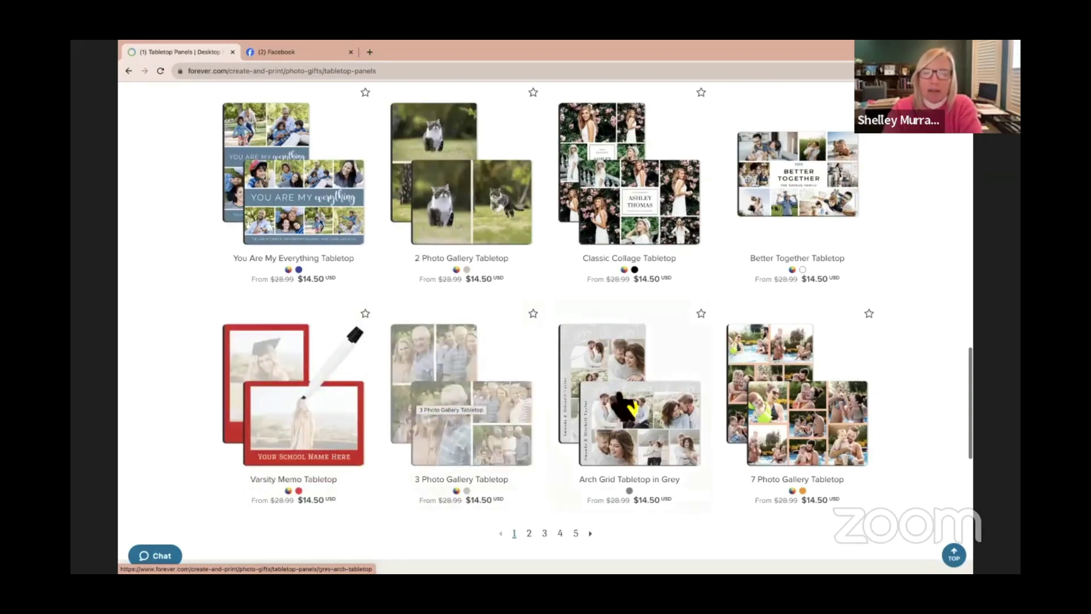
pyautogui.scroll(-1, 625, 406)
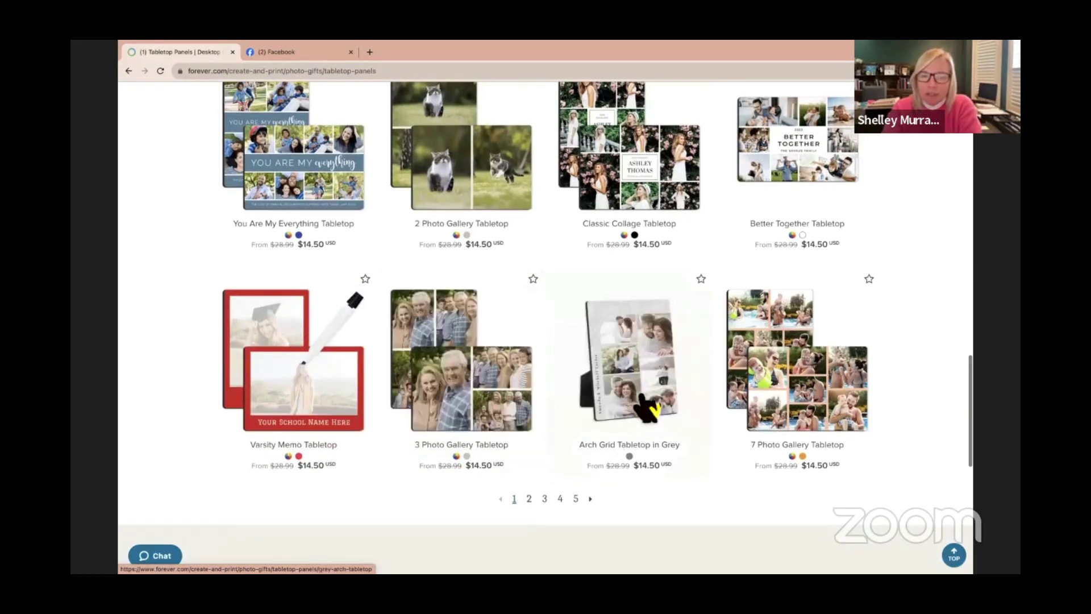
pyautogui.scroll(7, 648, 406)
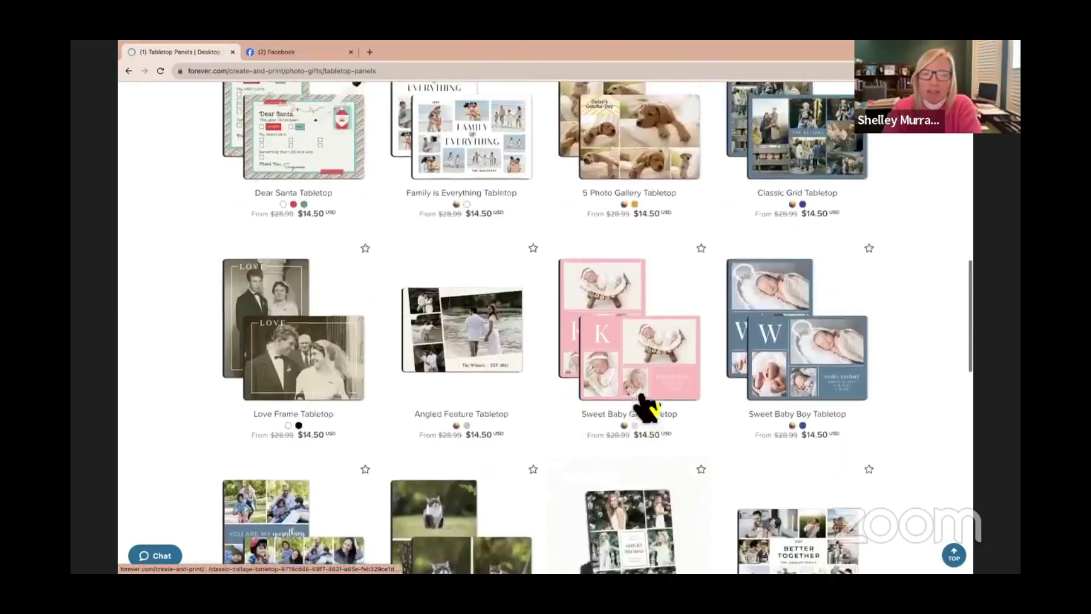
pyautogui.scroll(5, 648, 403)
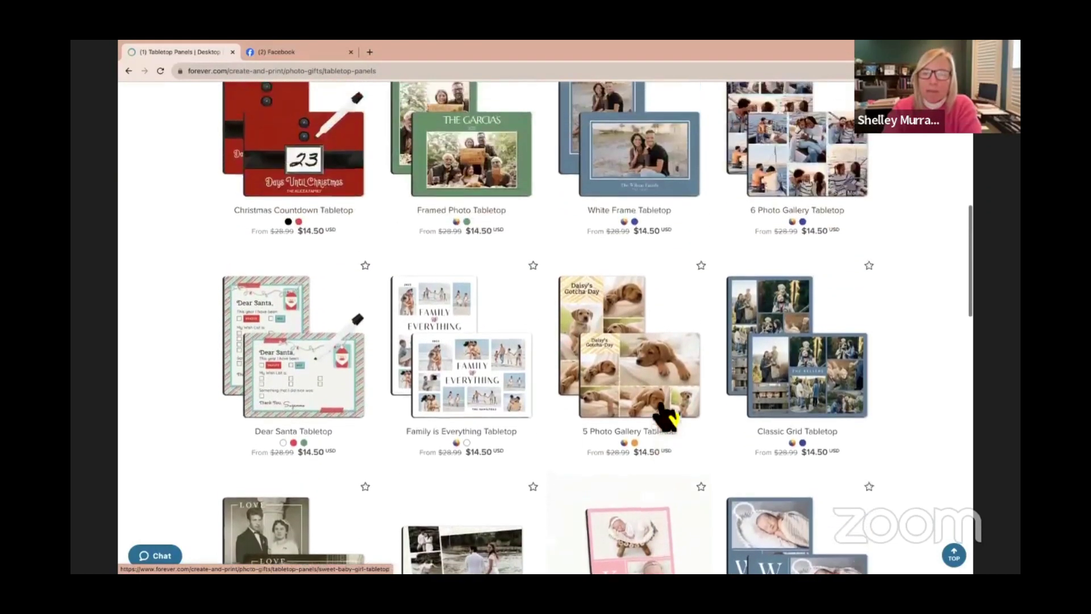
pyautogui.scroll(3, 659, 414)
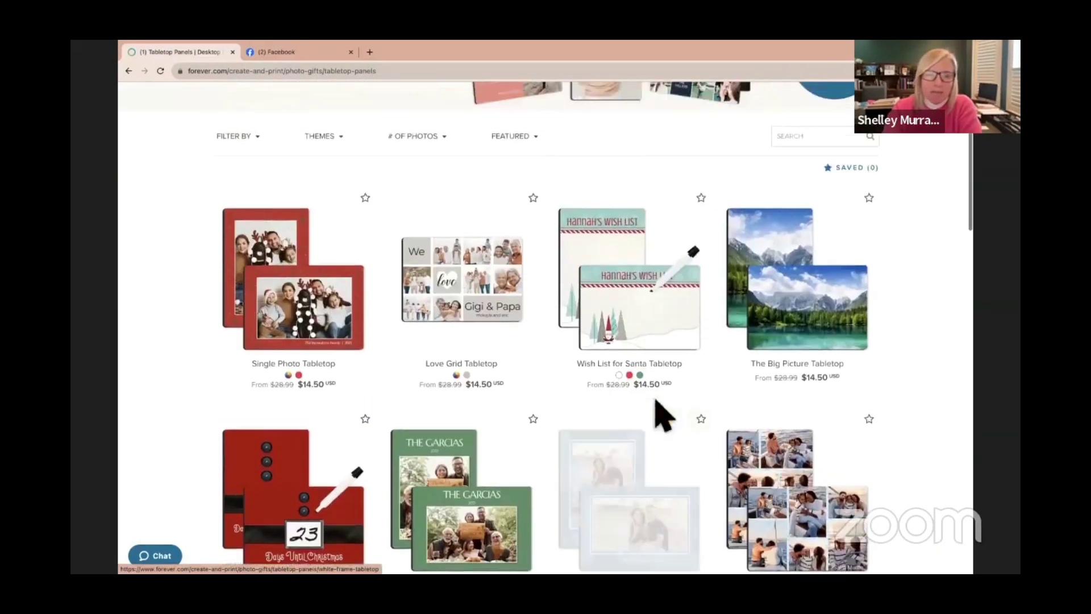
# Open the Single Photo Tabletop design and start personalizing it in the 8 x 10 horizontal format
pyautogui.click(336, 315)
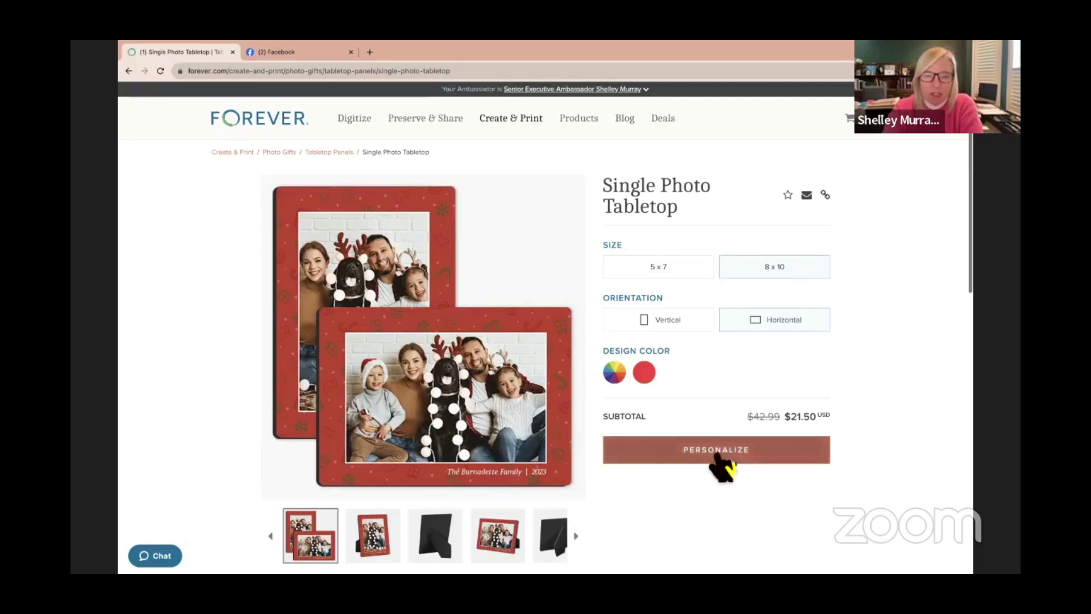
pyautogui.scroll(-1, 714, 463)
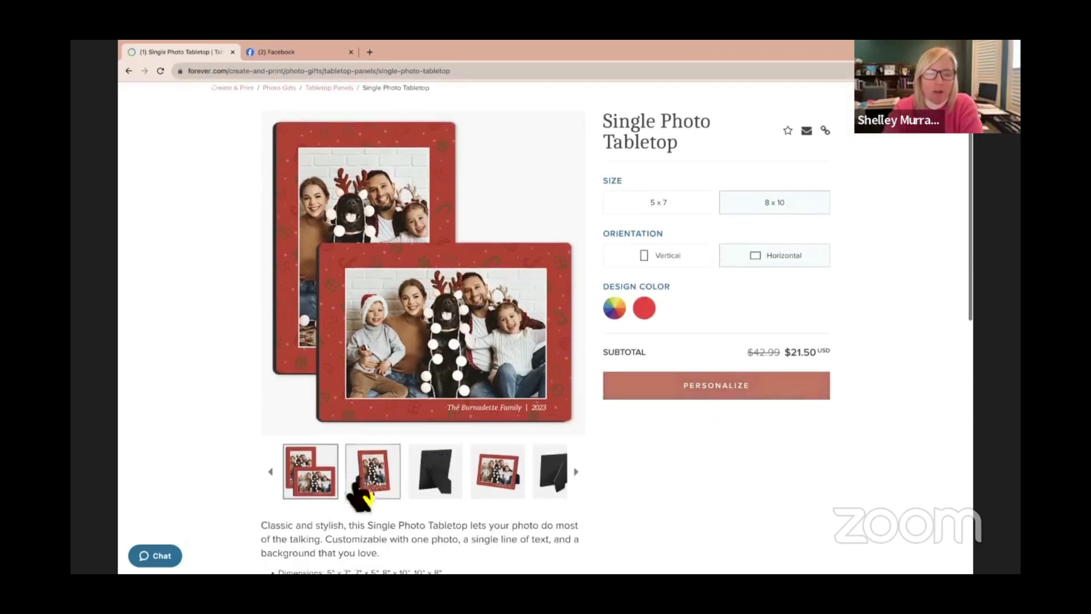
pyautogui.click(681, 393)
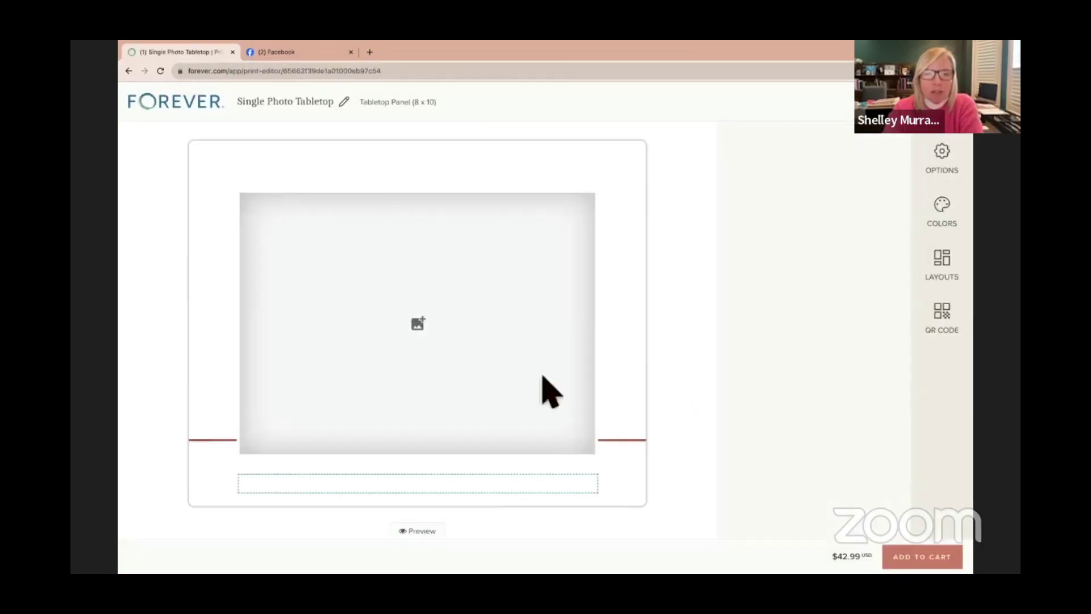
# Fill the panel's frame with the group photo taken outside the café from the 0001 Photos to Print album, and enlarge it
pyautogui.click(418, 323)
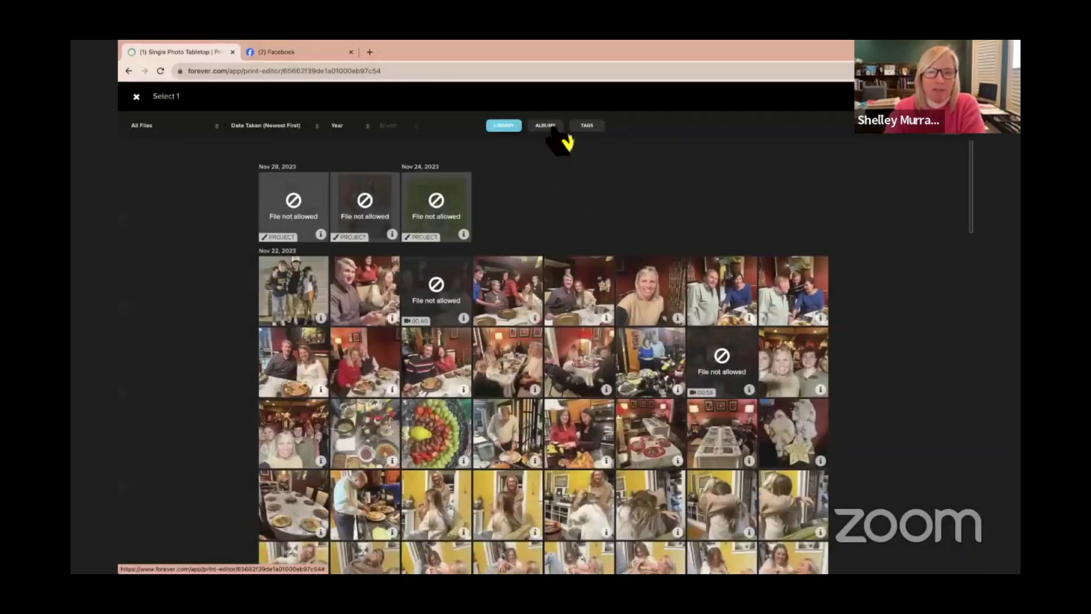
pyautogui.click(552, 130)
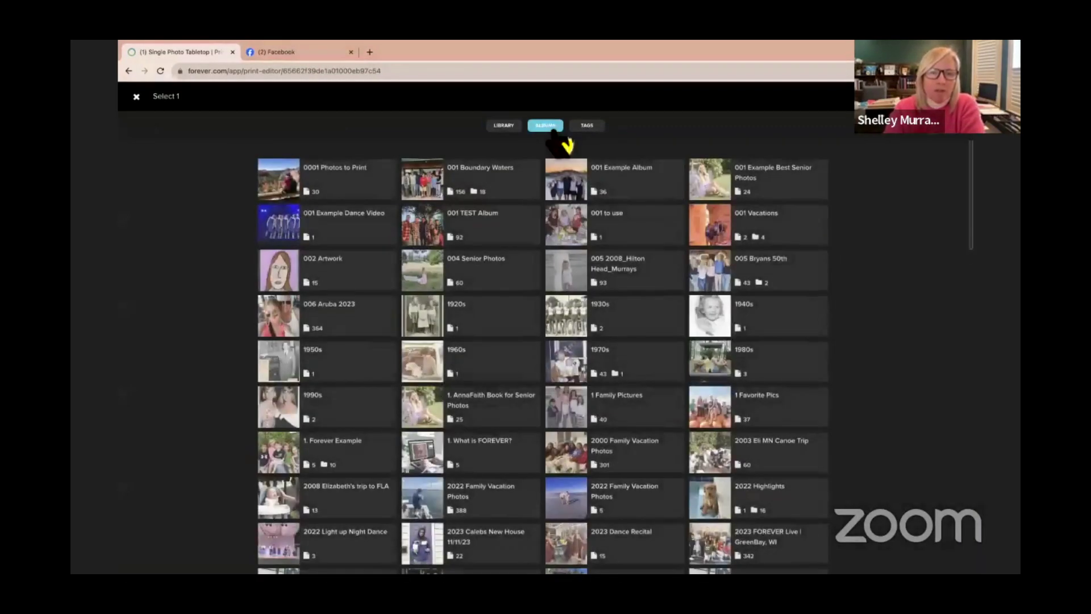
pyautogui.click(329, 180)
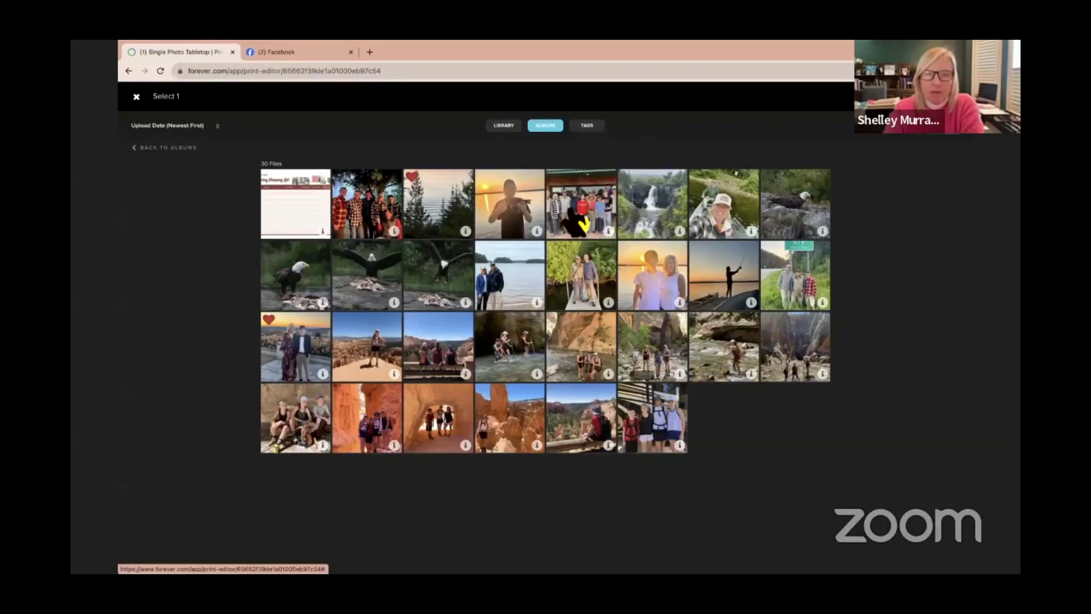
pyautogui.click(582, 223)
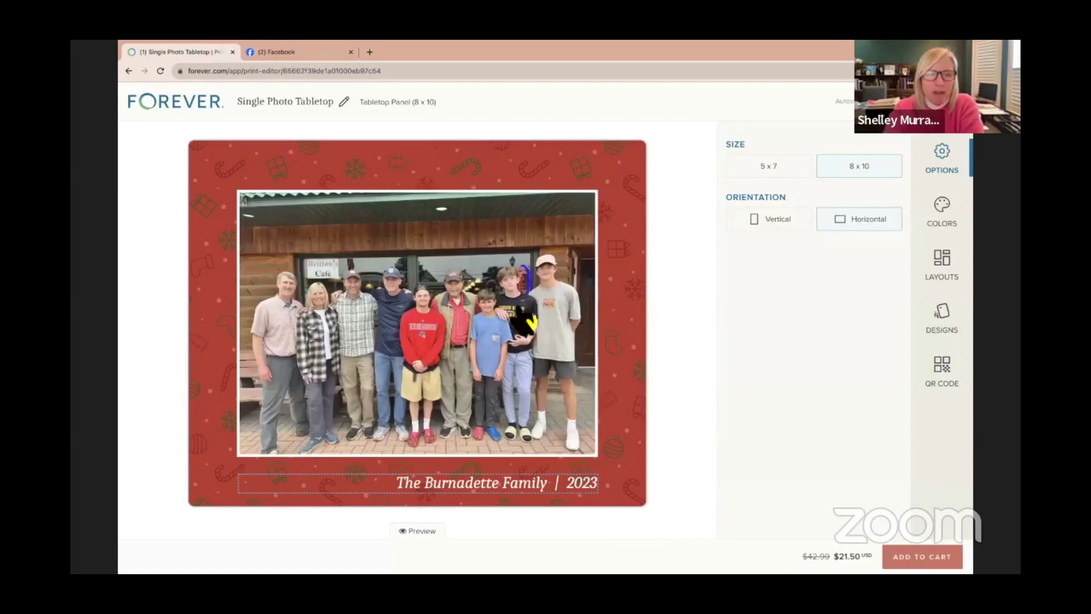
pyautogui.click(367, 175)
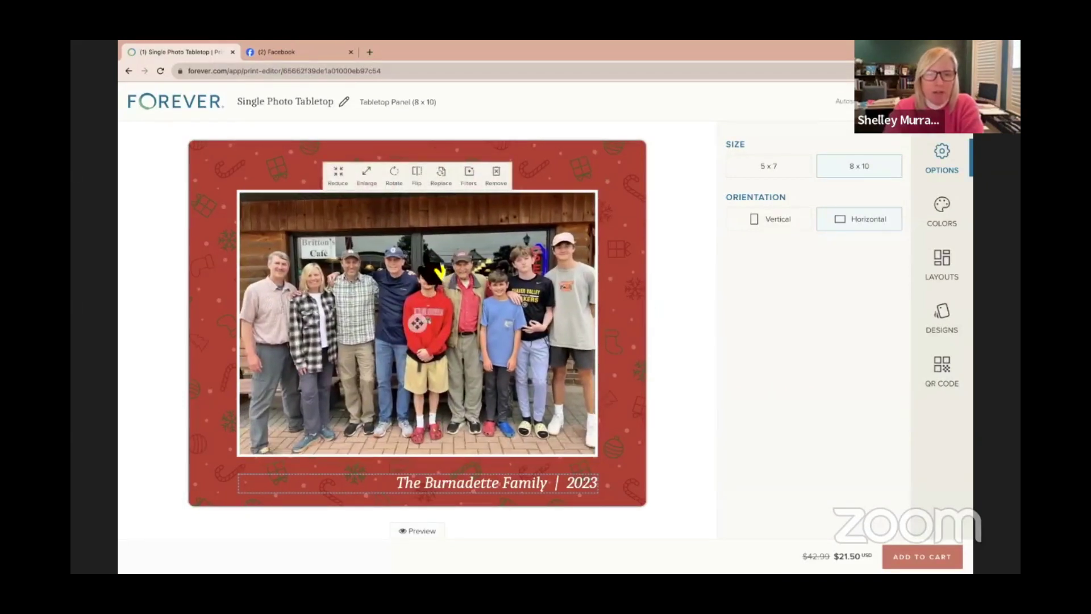
# Replace the placeholder surname in the panel's caption with the customer's family surname and save the text
pyautogui.click(467, 486)
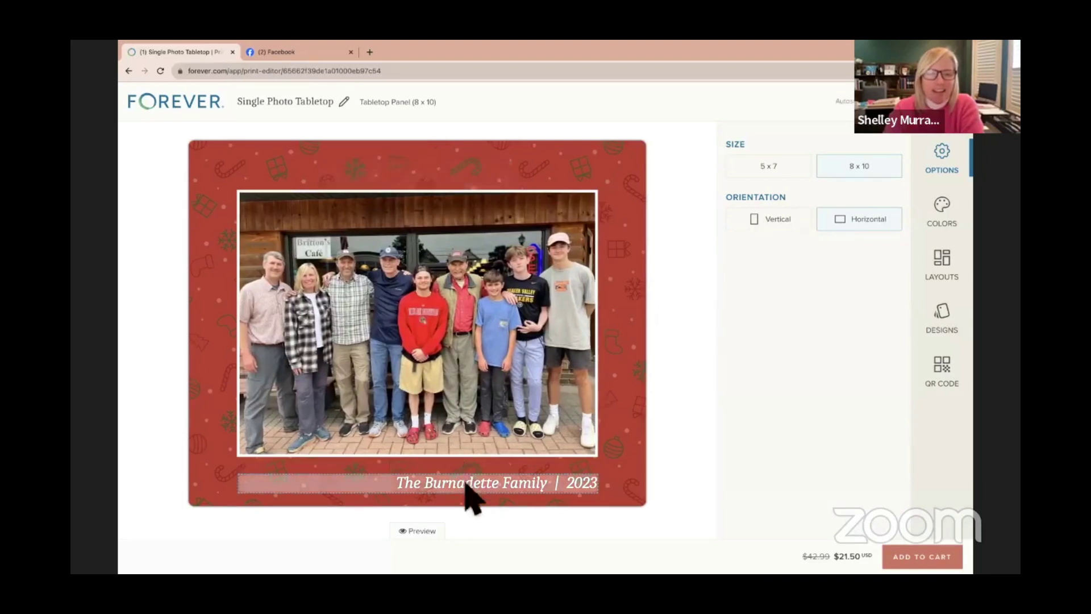
pyautogui.click(466, 486)
pyautogui.moveTo(516, 200); pyautogui.dragTo(567, 205)
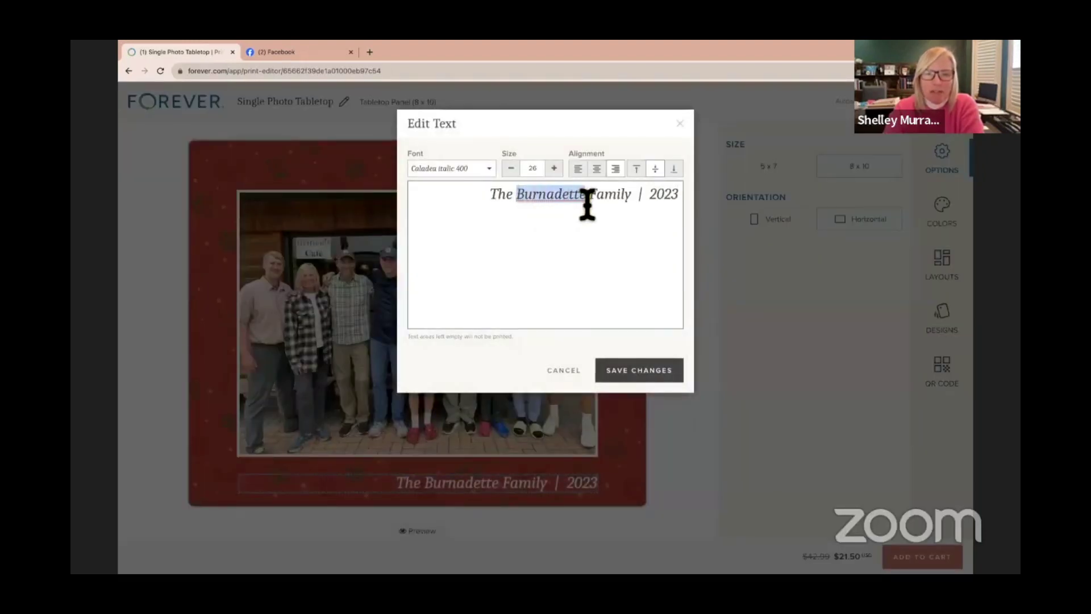
pyautogui.write('Ogl')
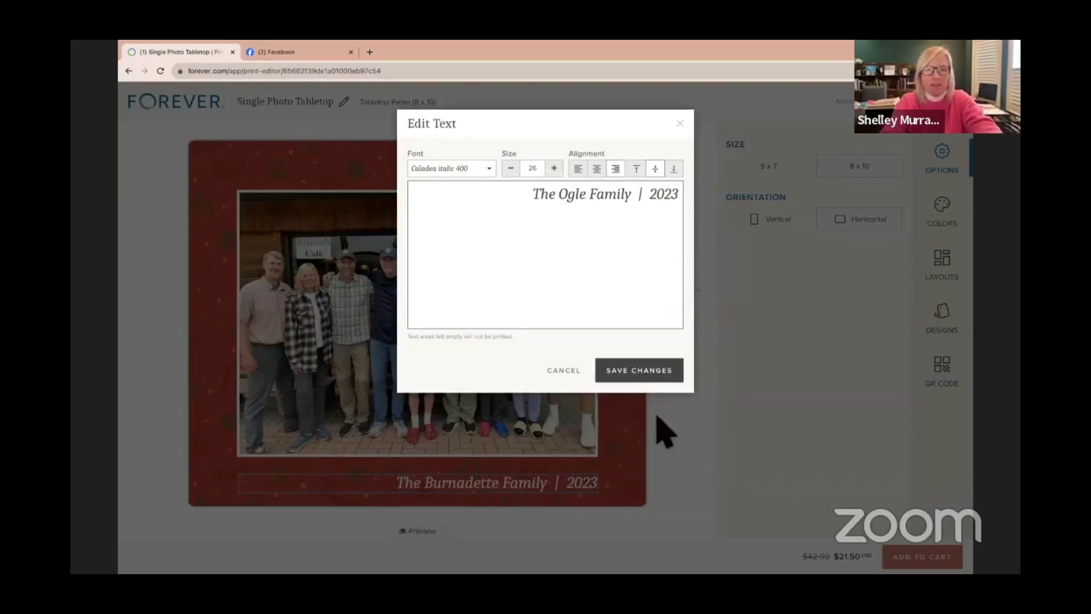
pyautogui.click(657, 372)
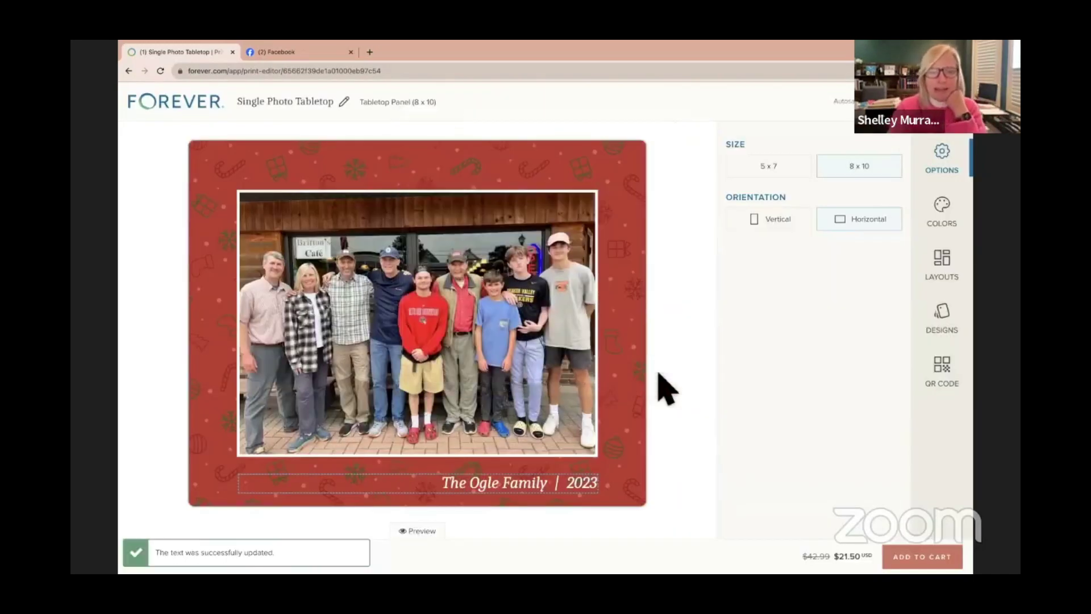
# Preview the finished tabletop panel and add it to the cart
pyautogui.click(443, 530)
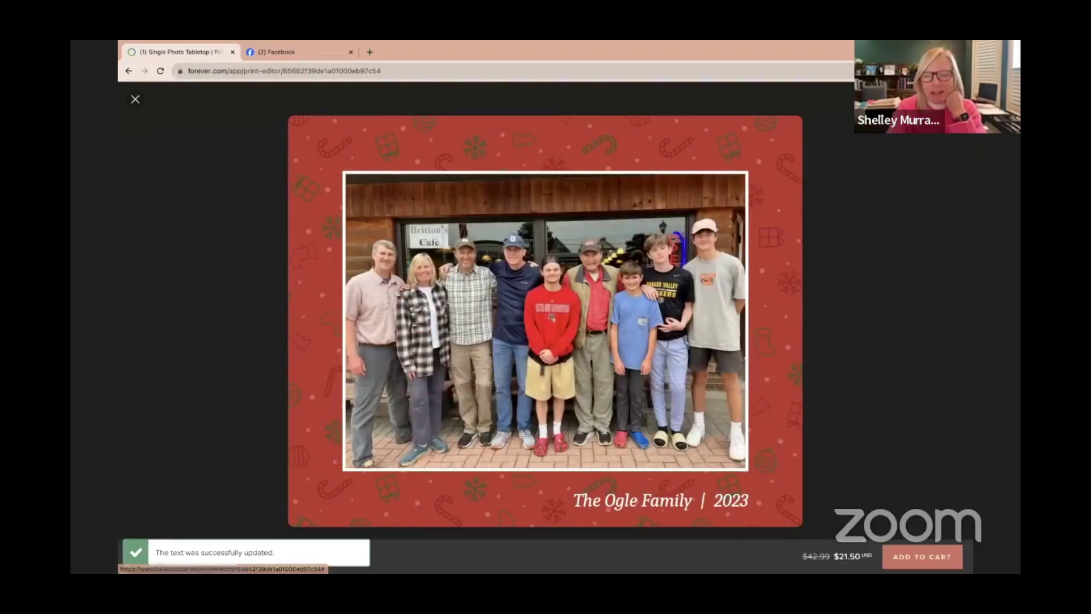
pyautogui.click(921, 557)
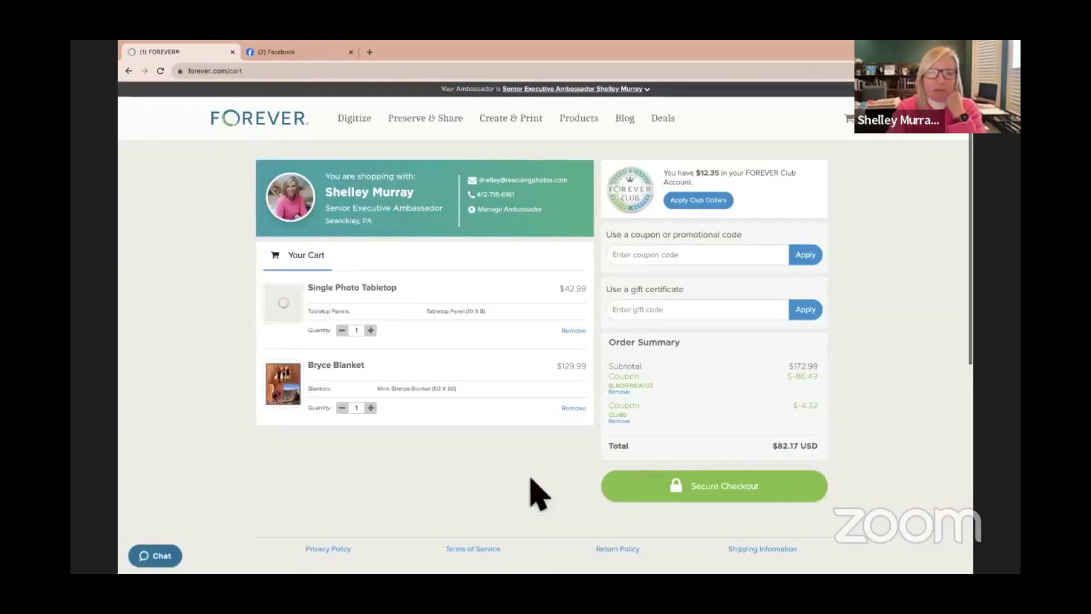
# Browse the Coaster Sets photo gifts and start personalizing the Classic Coasters design
pyautogui.moveTo(518, 122)
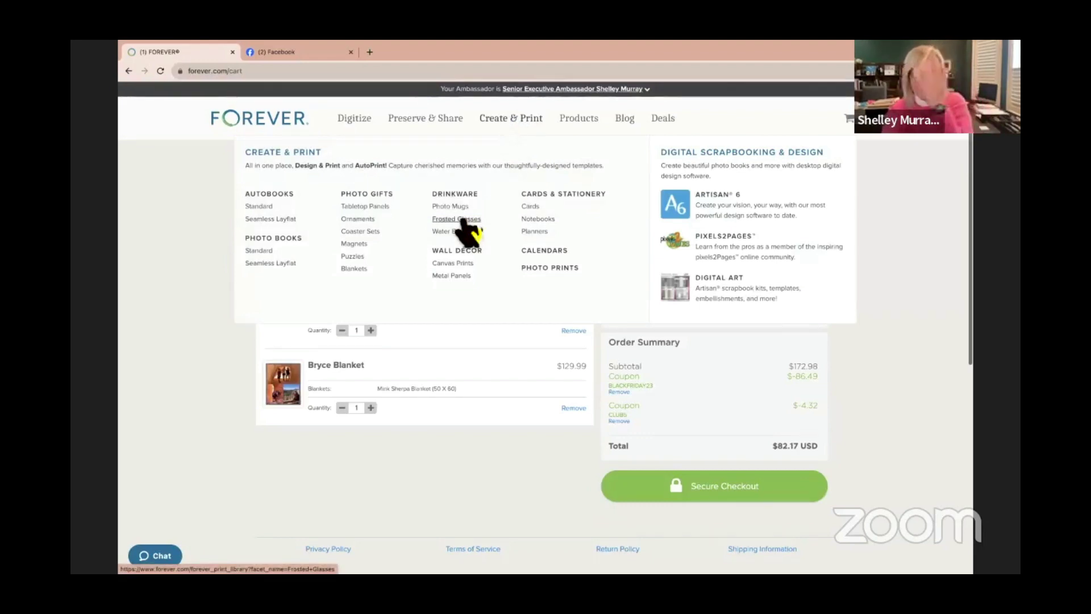
pyautogui.click(378, 235)
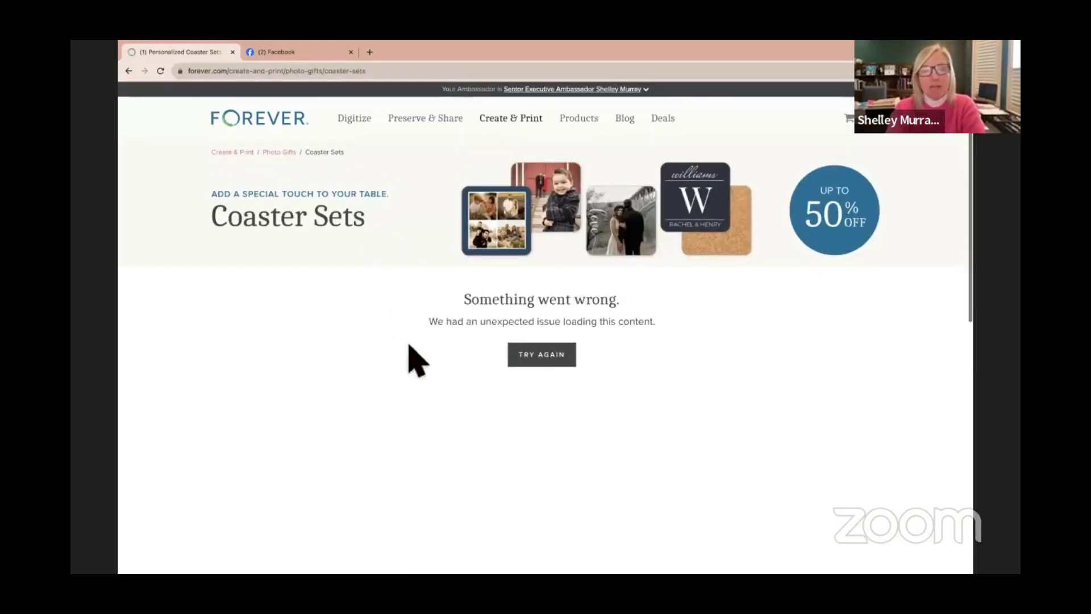
pyautogui.click(531, 356)
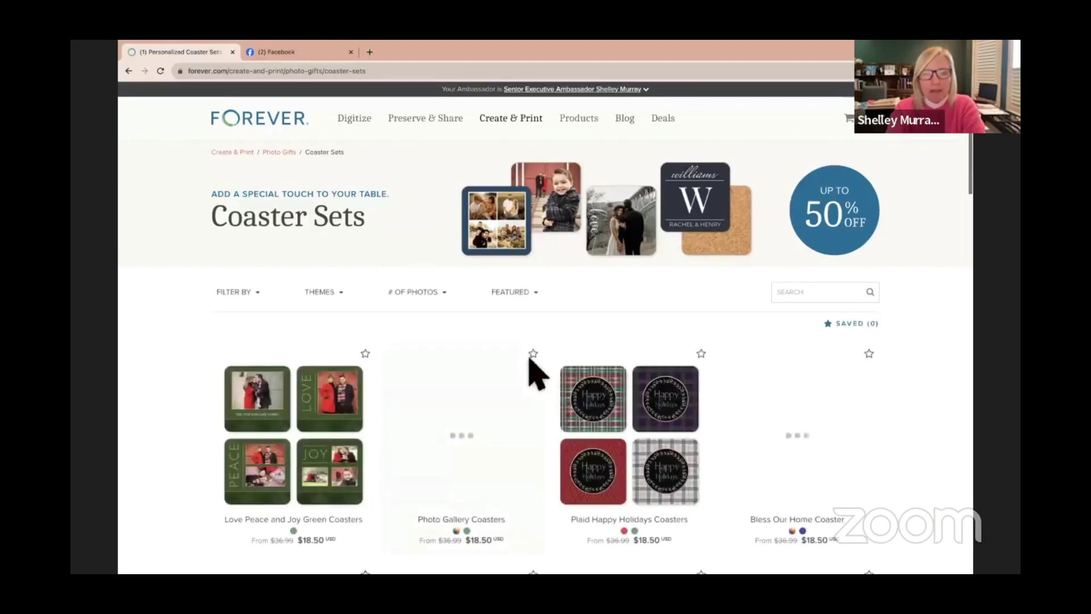
pyautogui.scroll(-3, 530, 365)
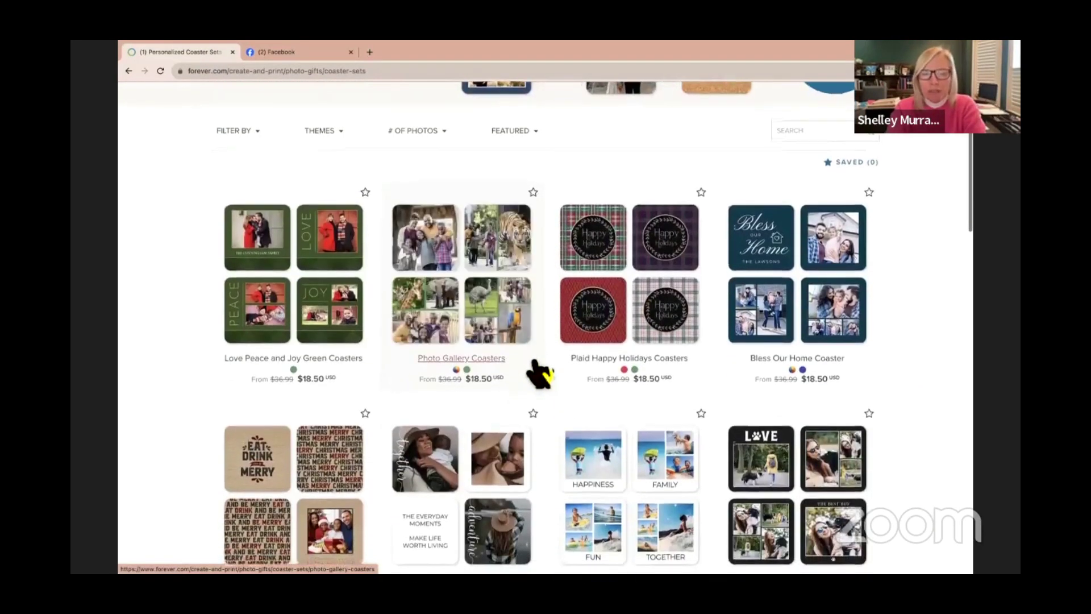
pyautogui.scroll(-2, 538, 372)
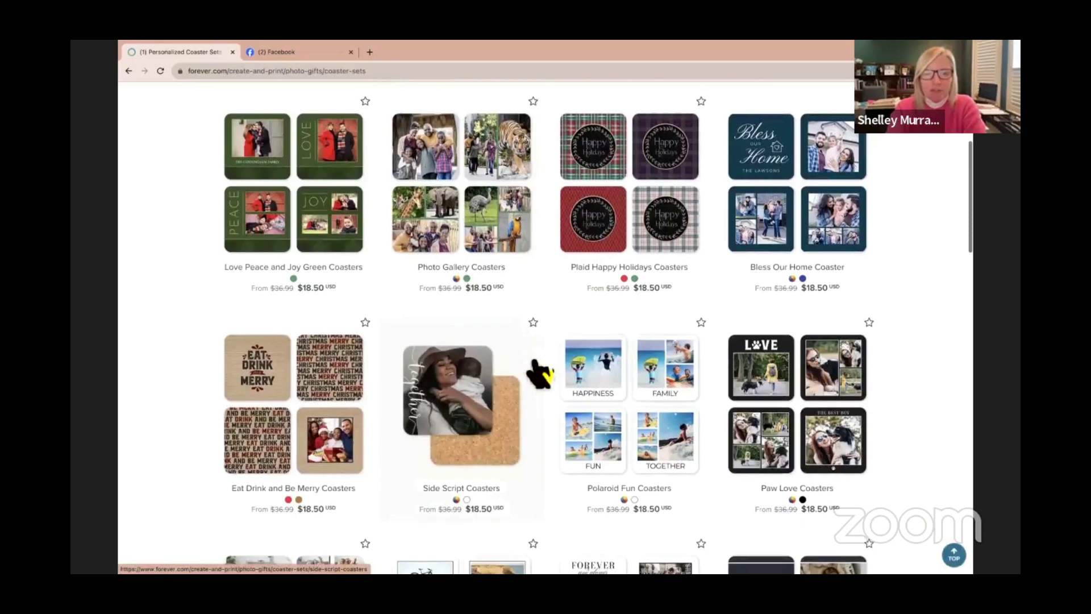
pyautogui.scroll(-3, 540, 373)
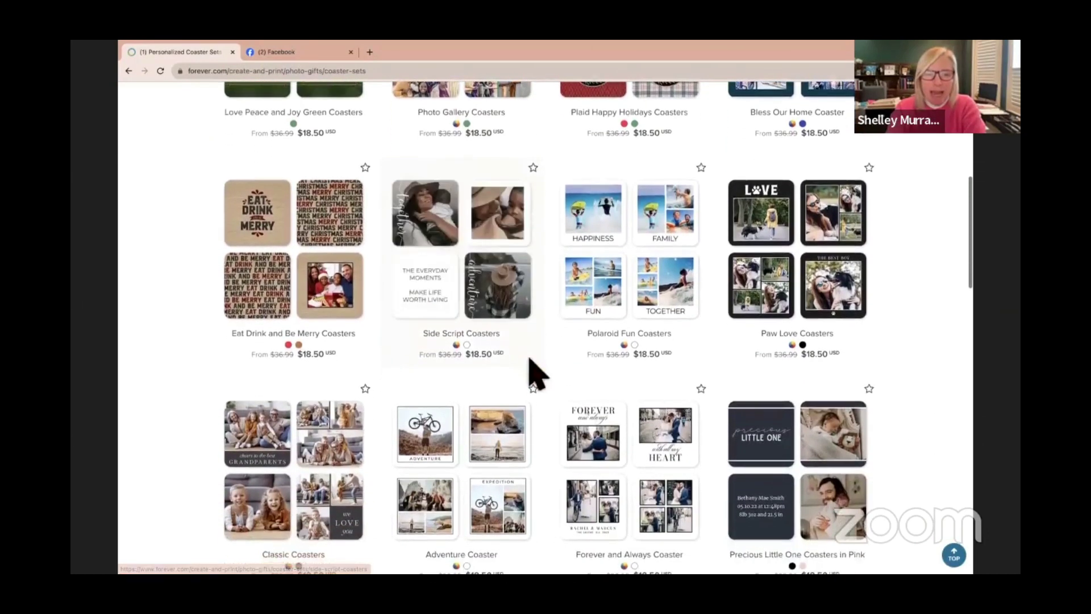
pyautogui.scroll(-1, 529, 363)
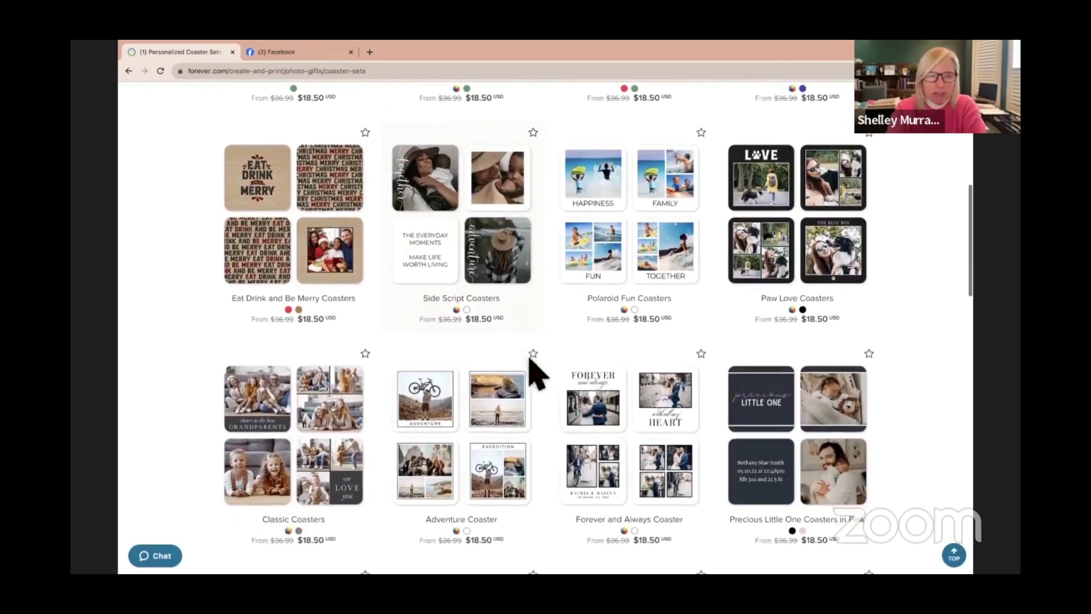
pyautogui.click(332, 469)
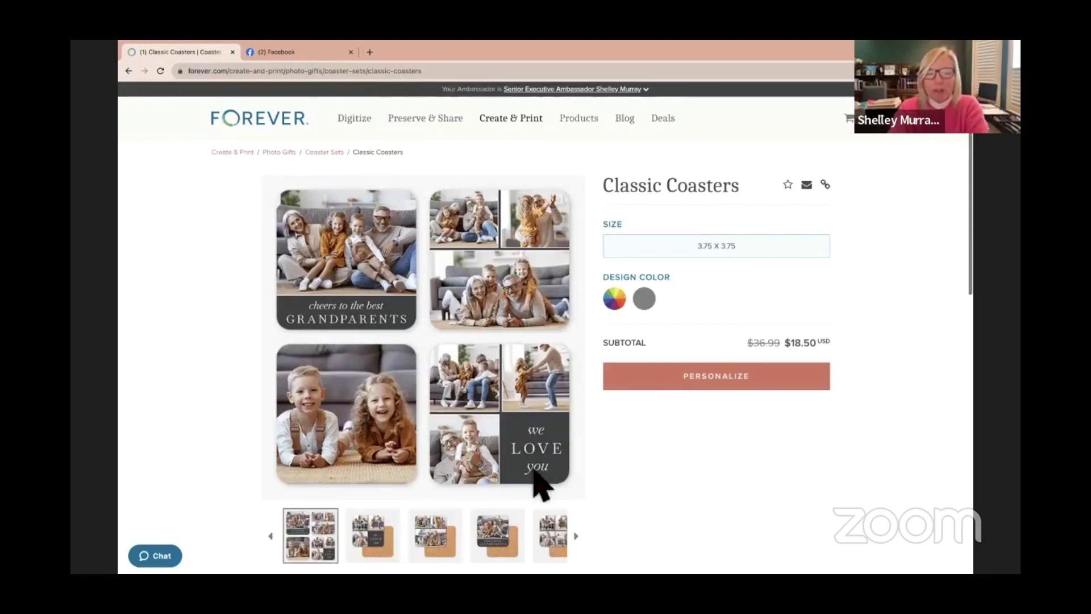
pyautogui.click(702, 384)
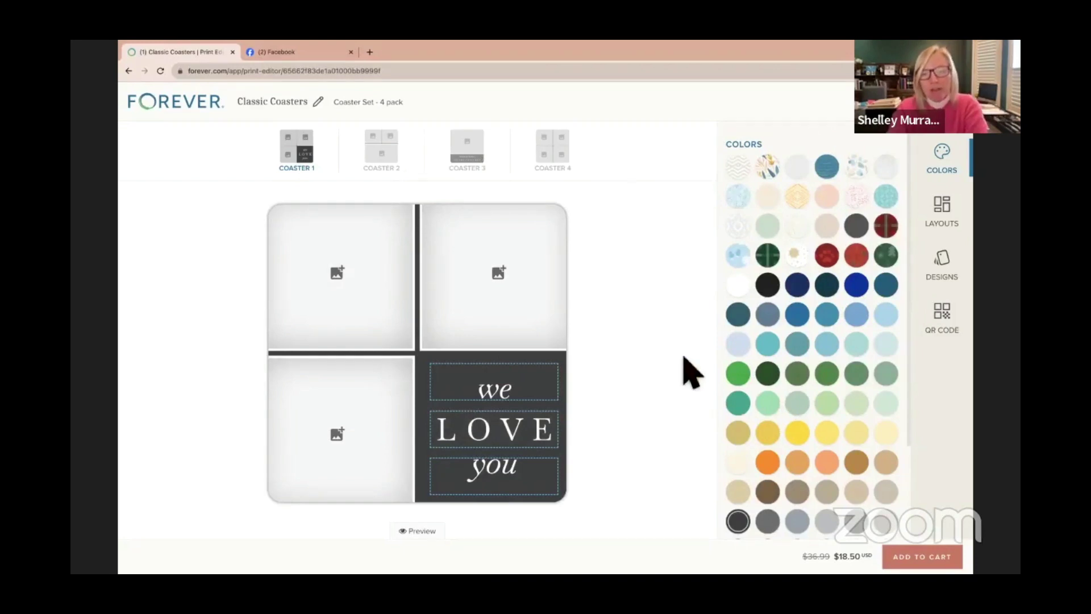
# Try the green plaid and light gray patterned backgrounds on coaster 1, and settle on slate blue
pyautogui.click(768, 257)
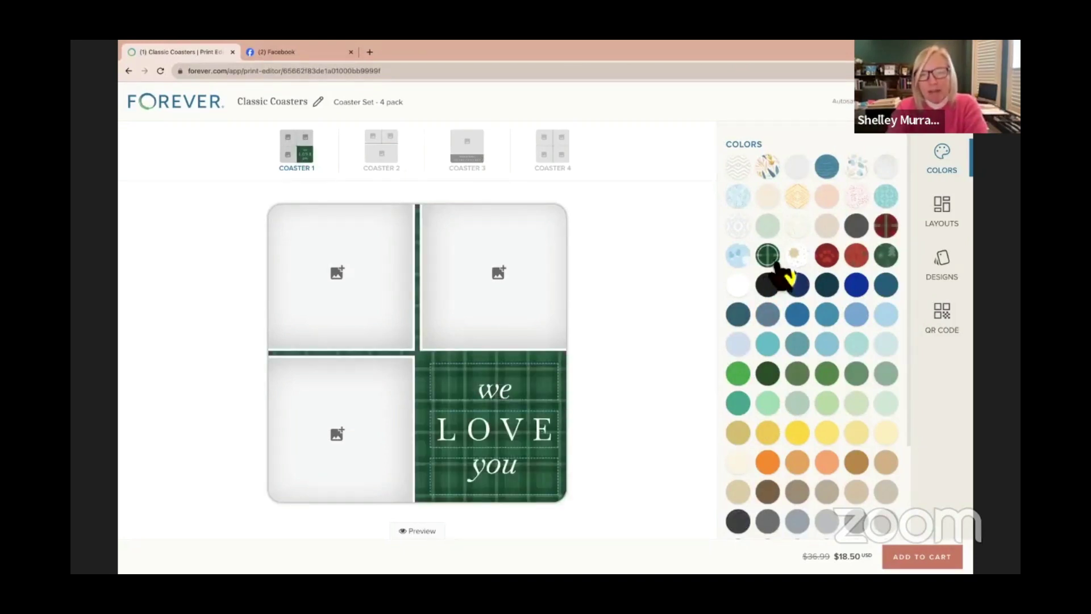
pyautogui.click(740, 227)
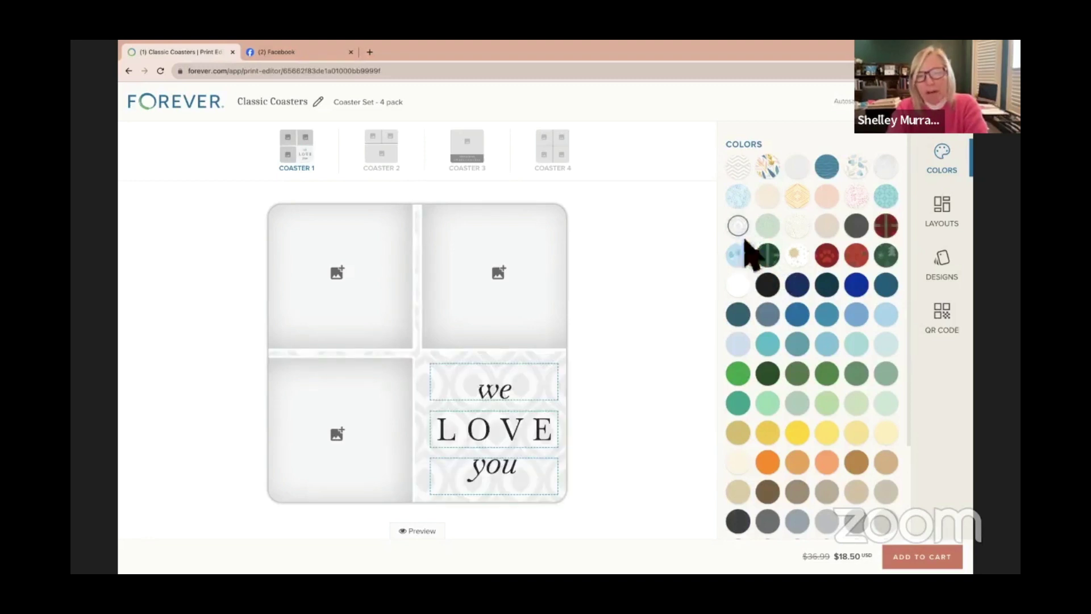
pyautogui.click(771, 318)
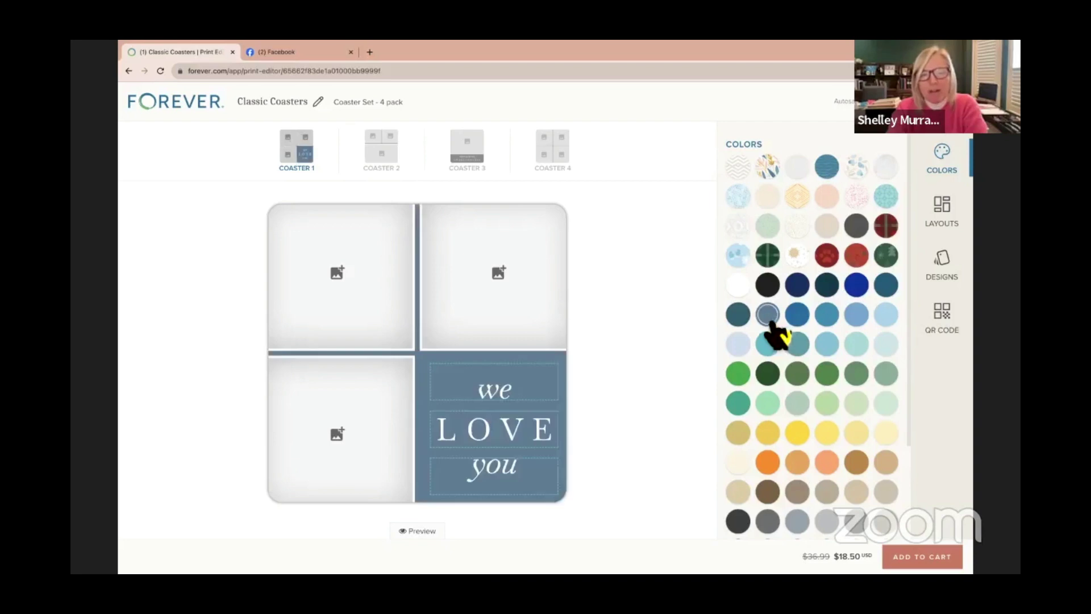
# Replace the word "we" in coaster 1's first text line with the giver's first name
pyautogui.click(514, 400)
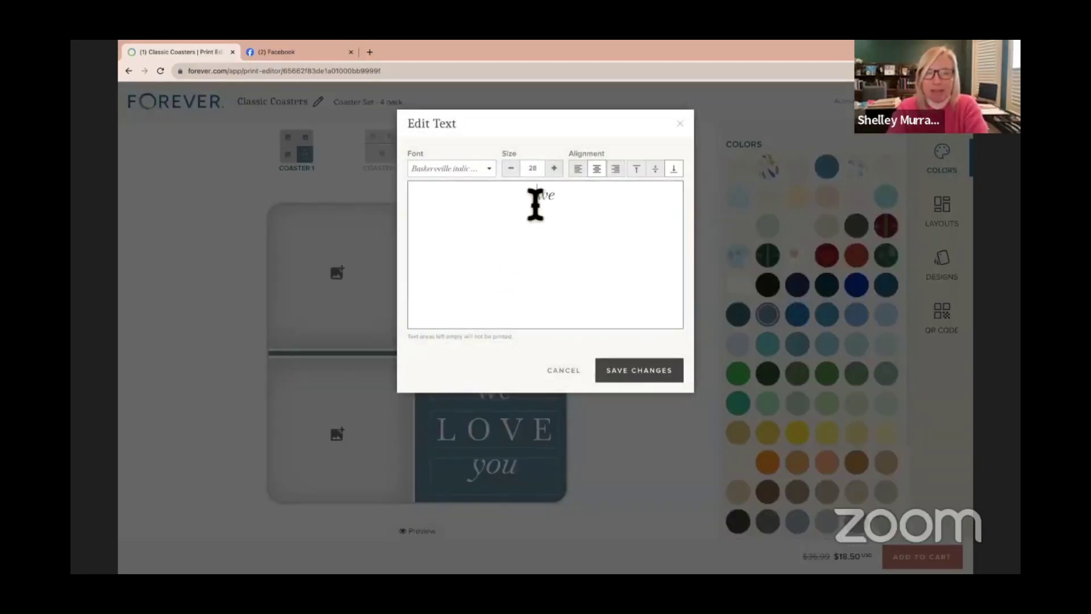
pyautogui.moveTo(535, 204); pyautogui.dragTo(568, 205)
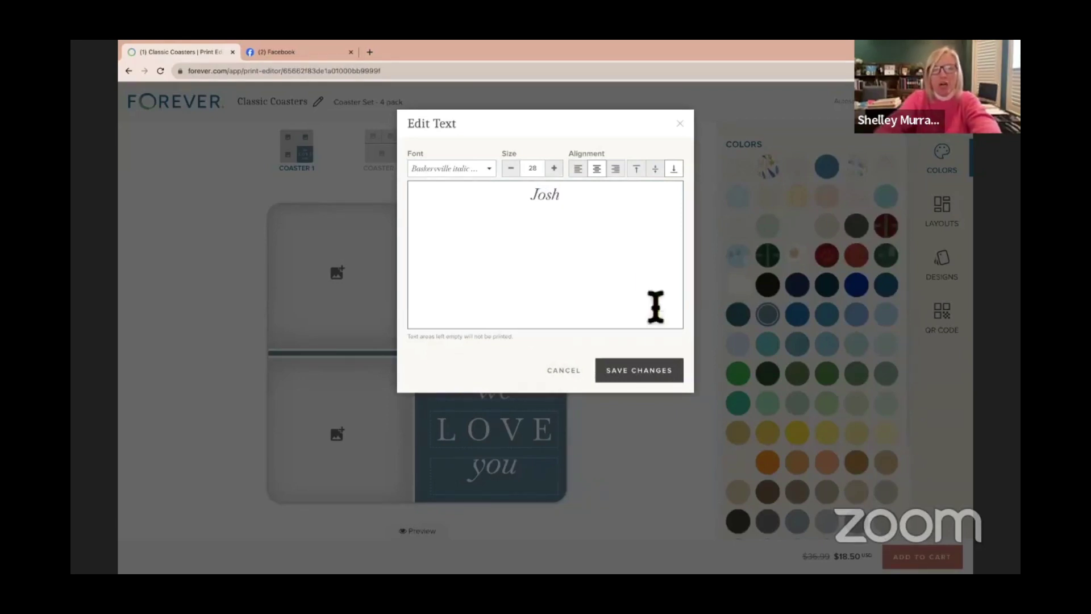
pyautogui.click(659, 372)
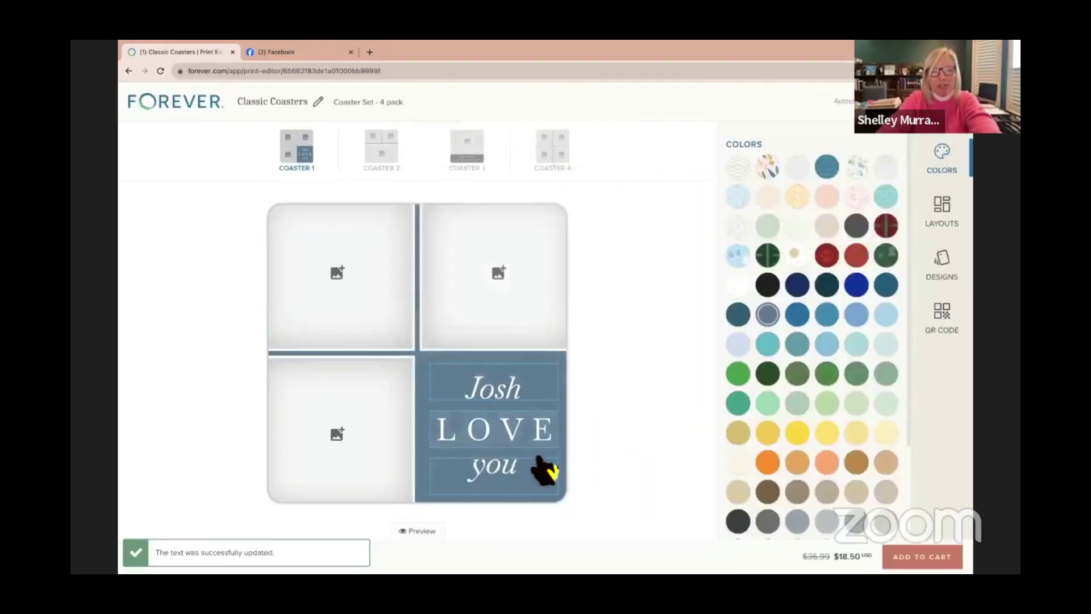
# Change coaster 1's middle text line to "LOVES" at size 24 and its last line to "you!"
pyautogui.click(542, 440)
pyautogui.write('S')
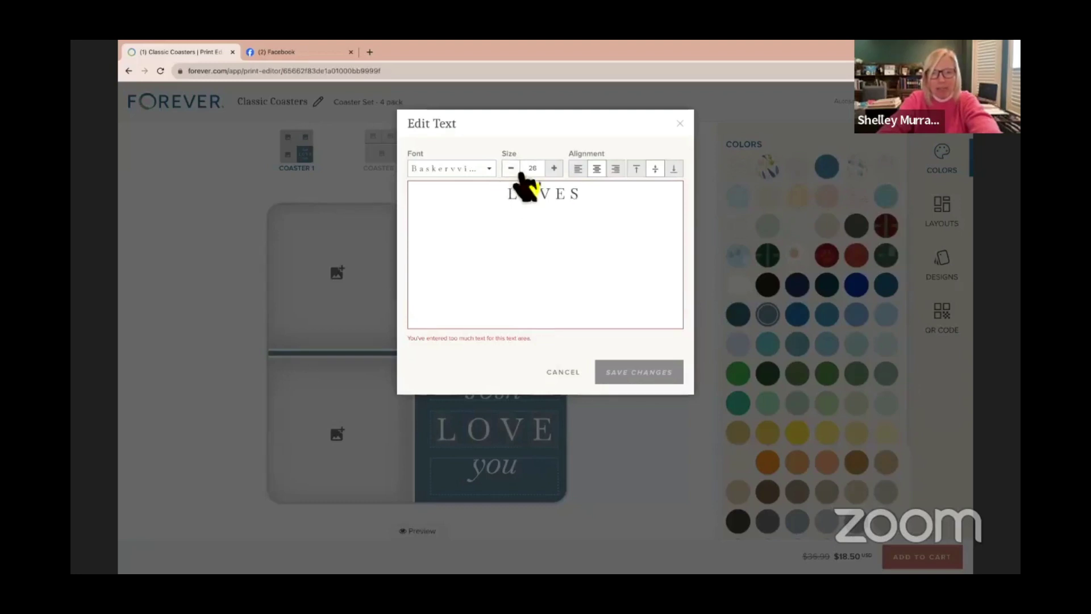
pyautogui.click(517, 170)
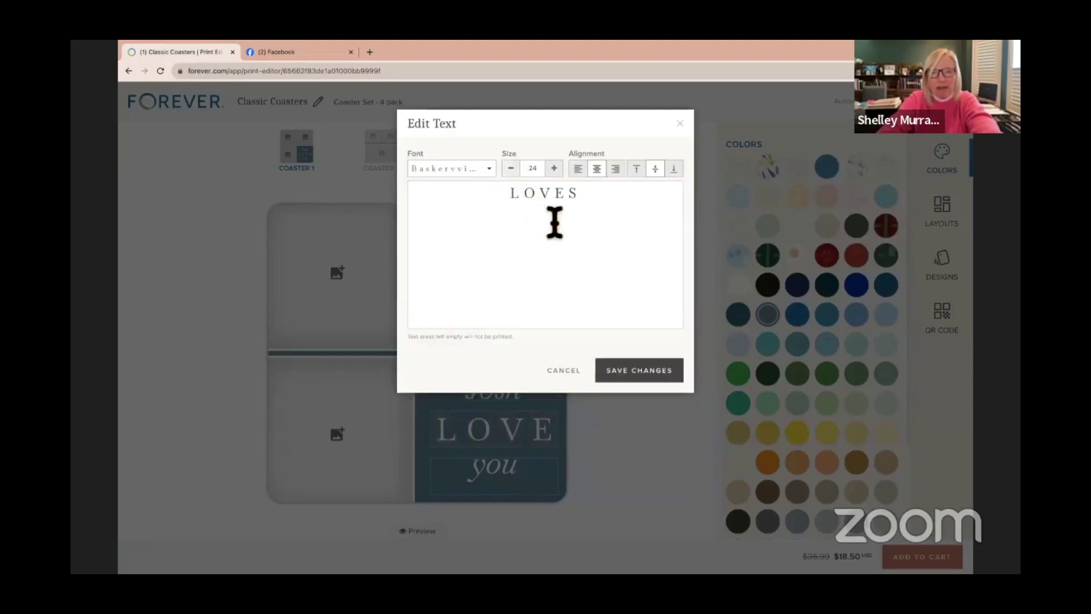
pyautogui.click(492, 173)
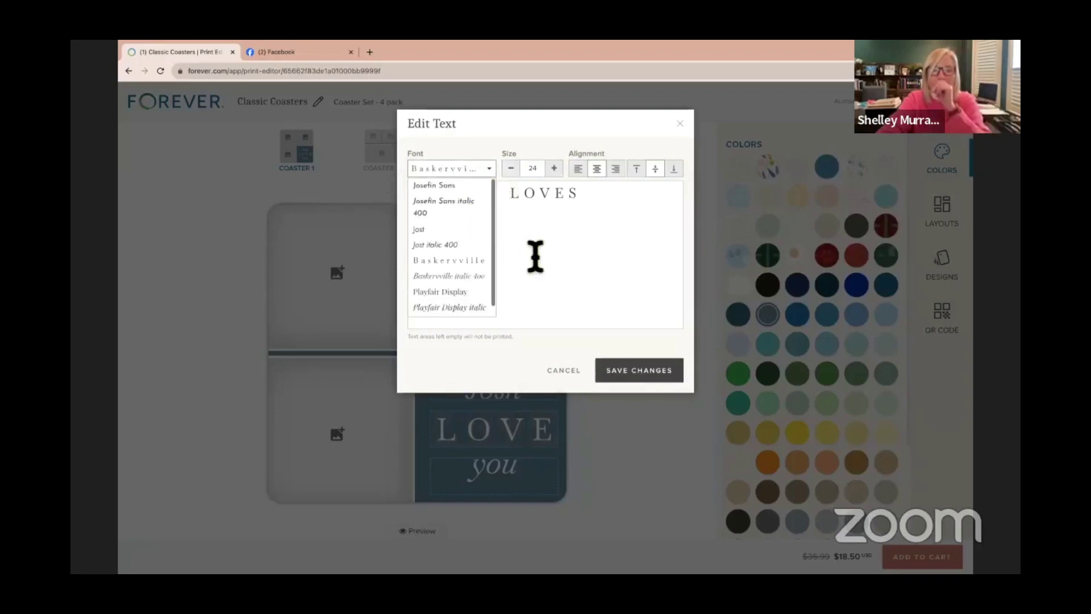
pyautogui.click(533, 305)
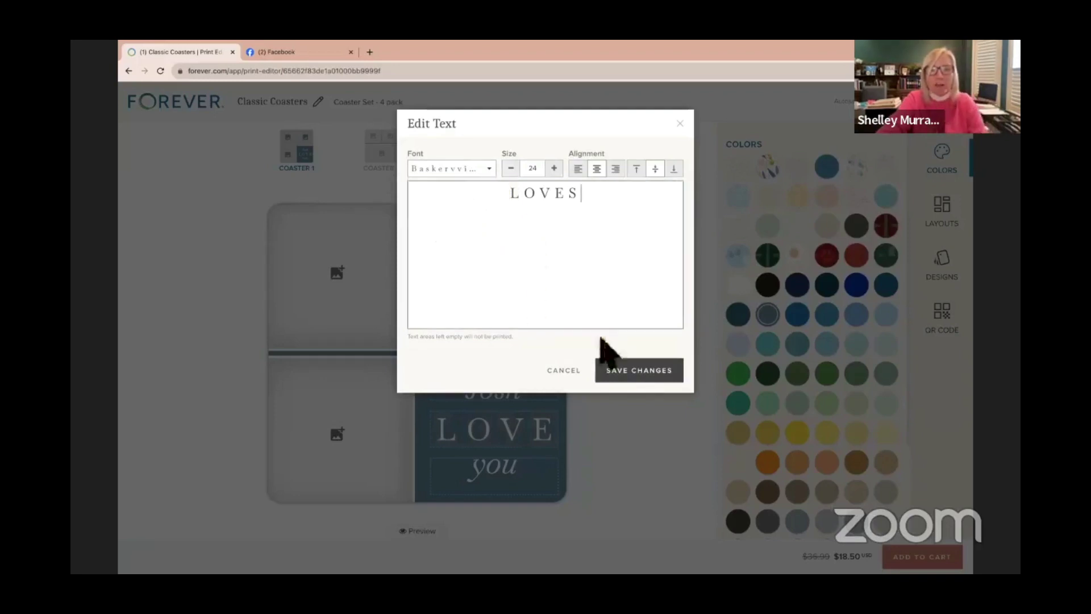
pyautogui.click(647, 373)
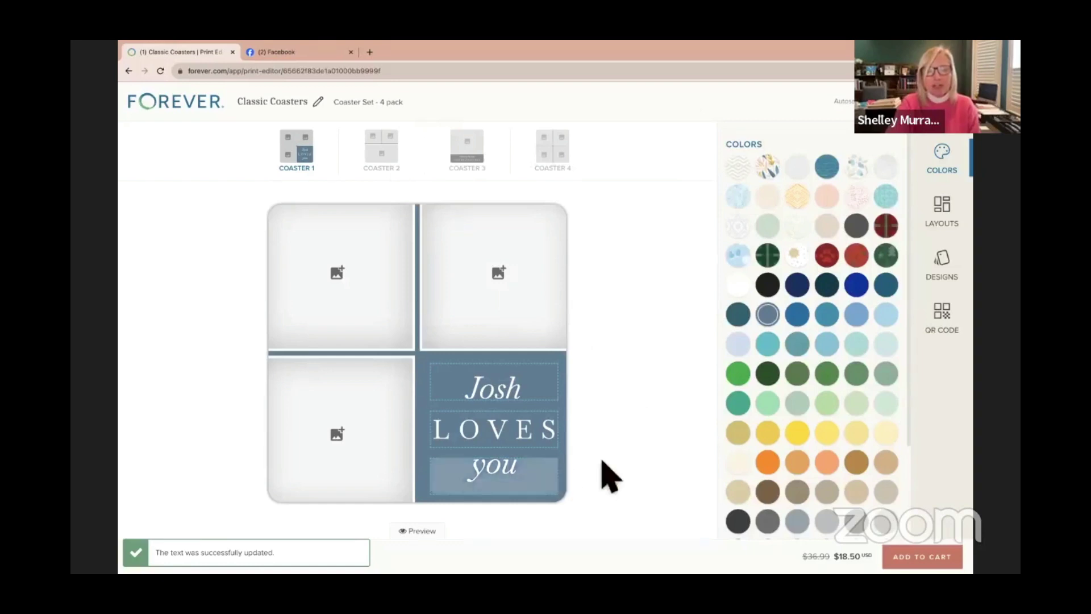
pyautogui.click(533, 467)
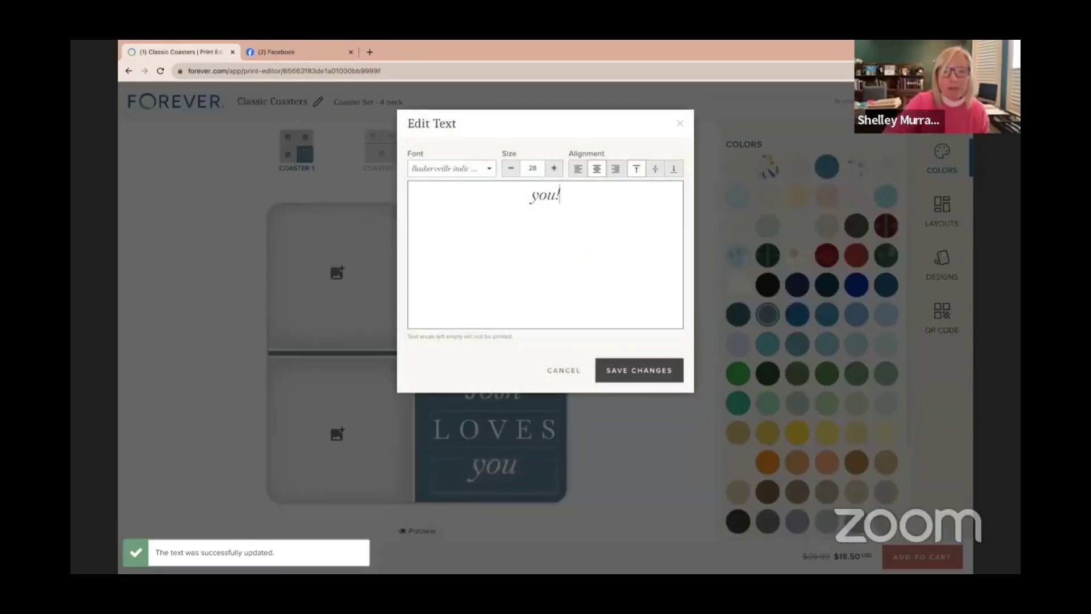
pyautogui.click(672, 373)
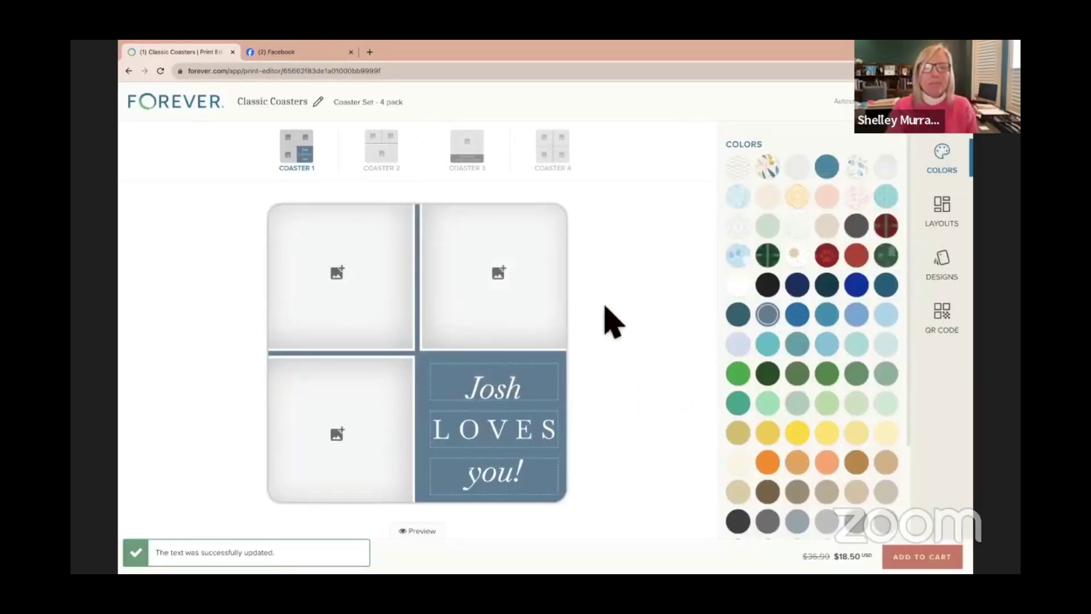
# Fill coaster 1's upper-left frame with the sunset photo of the boy and woman from the 0001 Photos to Print album
pyautogui.click(370, 294)
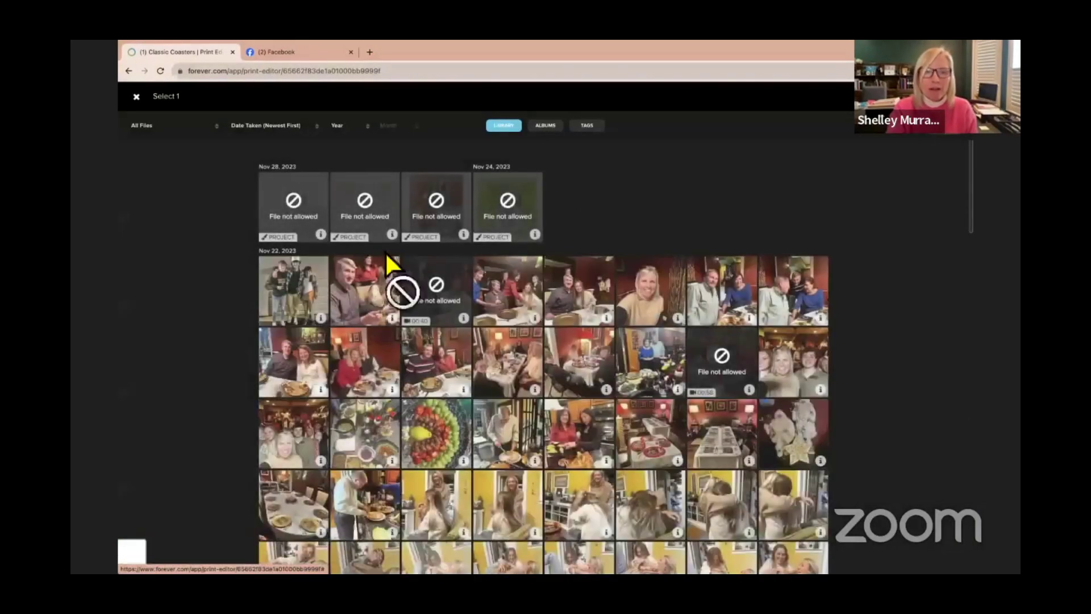
pyautogui.click(549, 126)
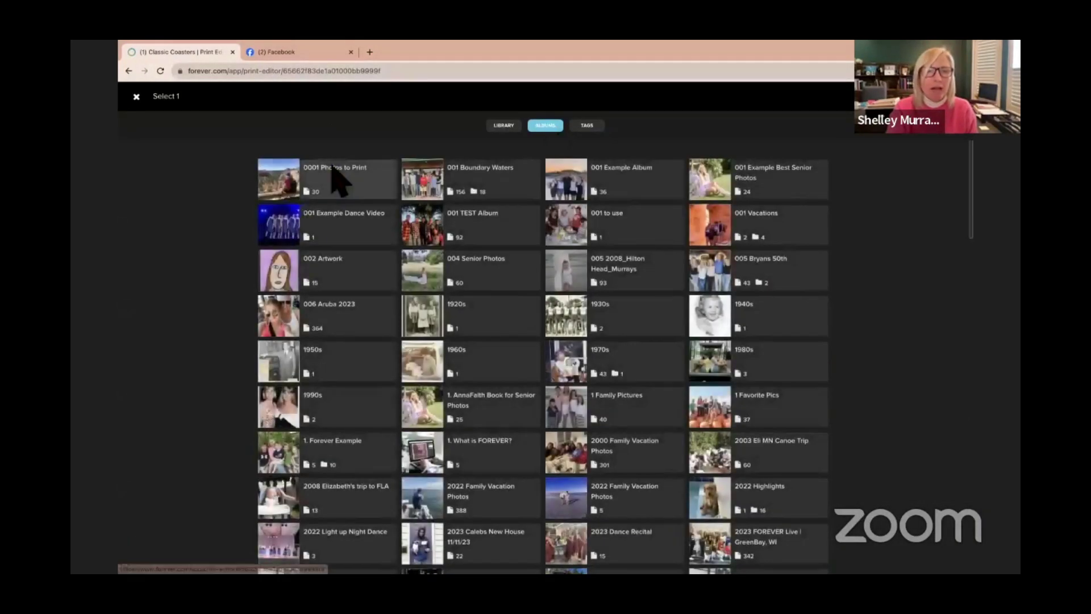
pyautogui.click(336, 174)
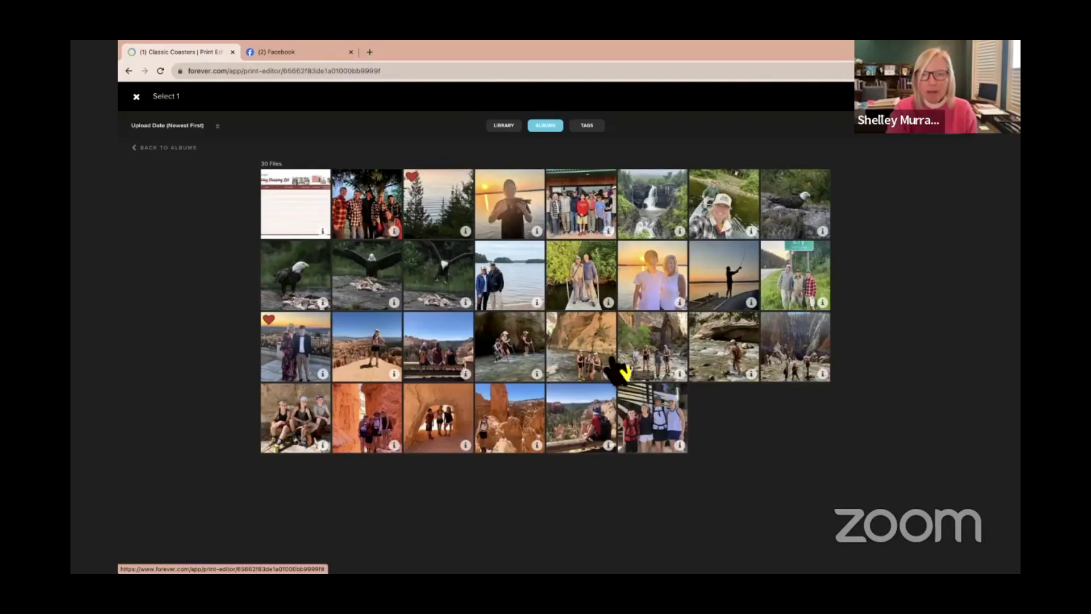
pyautogui.click(652, 289)
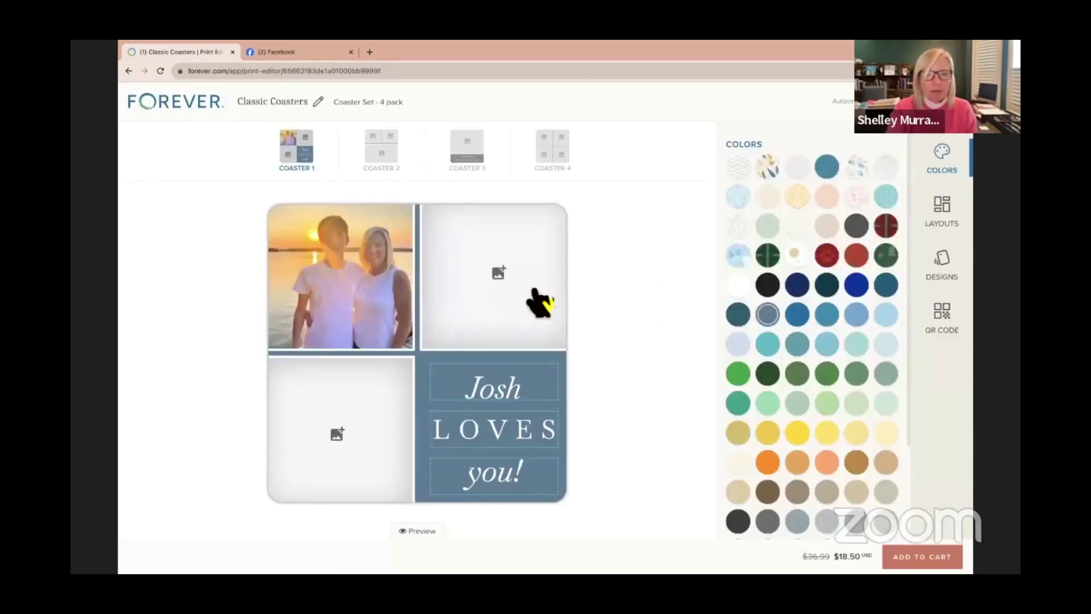
# Fill coaster 1's upper-right frame with the sunset photo of the boy holding a fish, and the lower-left frame with the close-up in the light cap
pyautogui.click(536, 298)
pyautogui.click(514, 230)
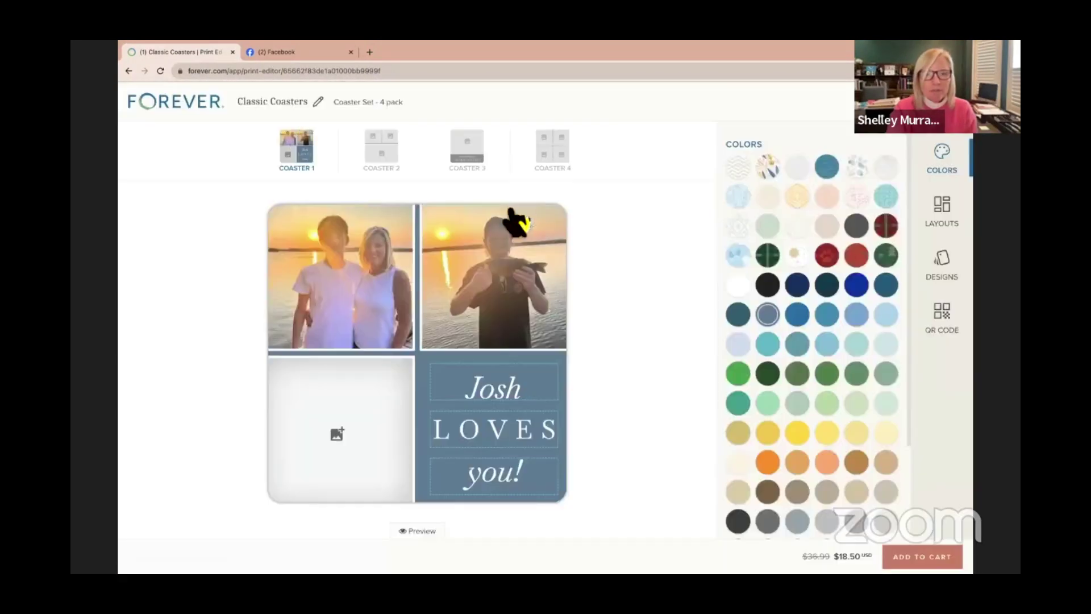
pyautogui.click(373, 398)
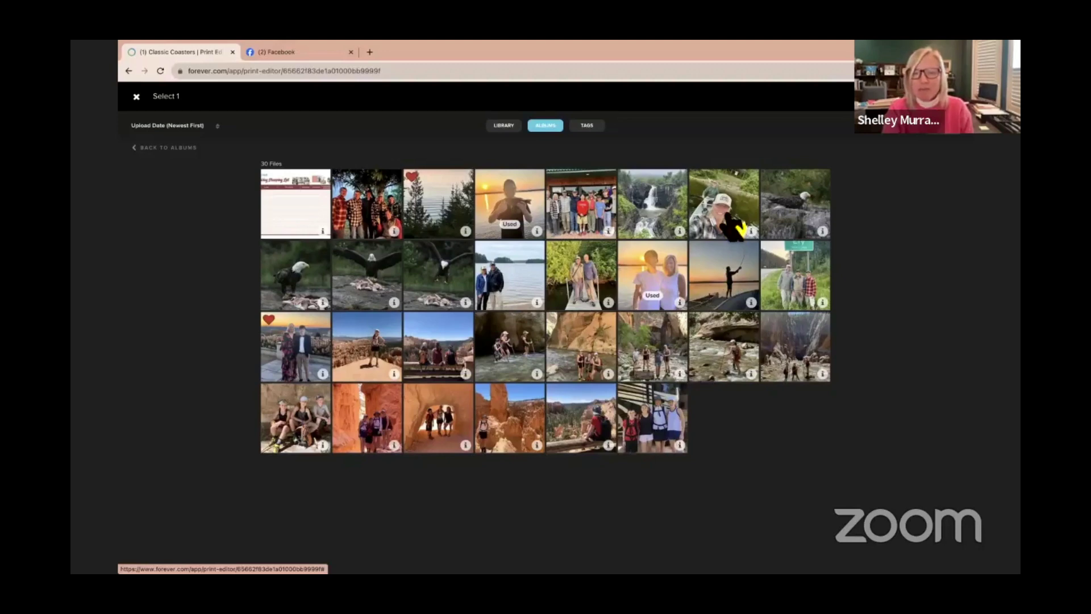
pyautogui.click(725, 218)
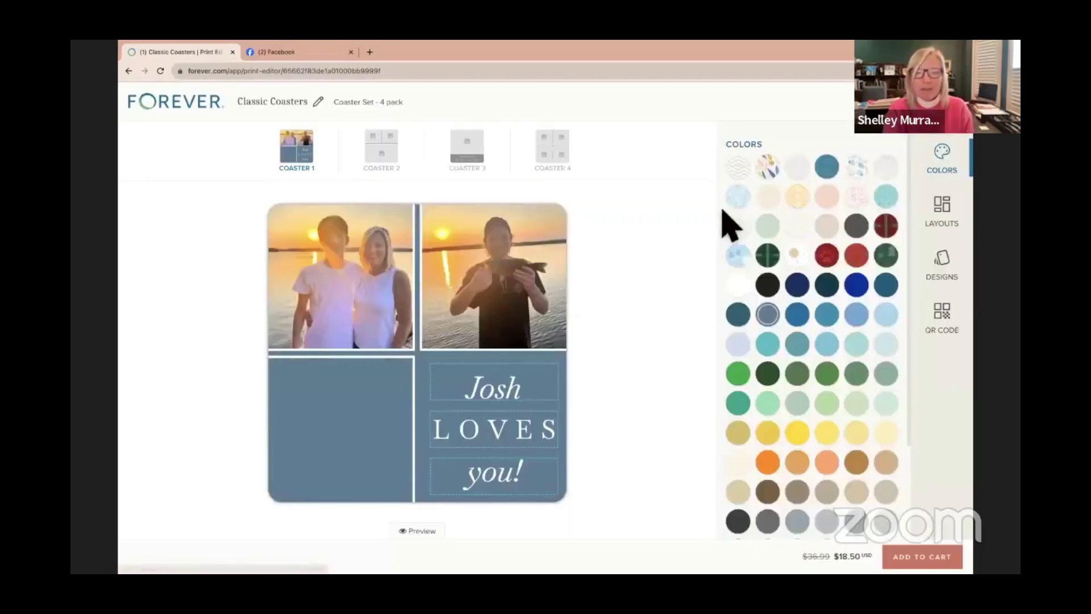
# Change coaster 1's first text line to "We" and its middle line to "LOVE"
pyautogui.click(525, 386)
pyautogui.moveTo(525, 206); pyautogui.dragTo(592, 210)
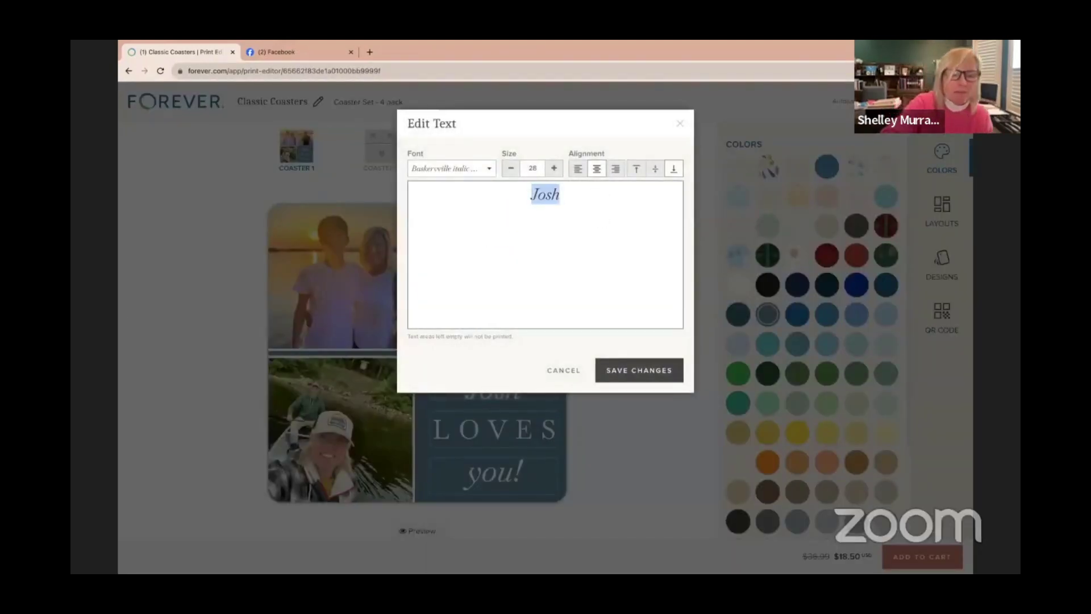
pyautogui.write('We')
pyautogui.click(643, 370)
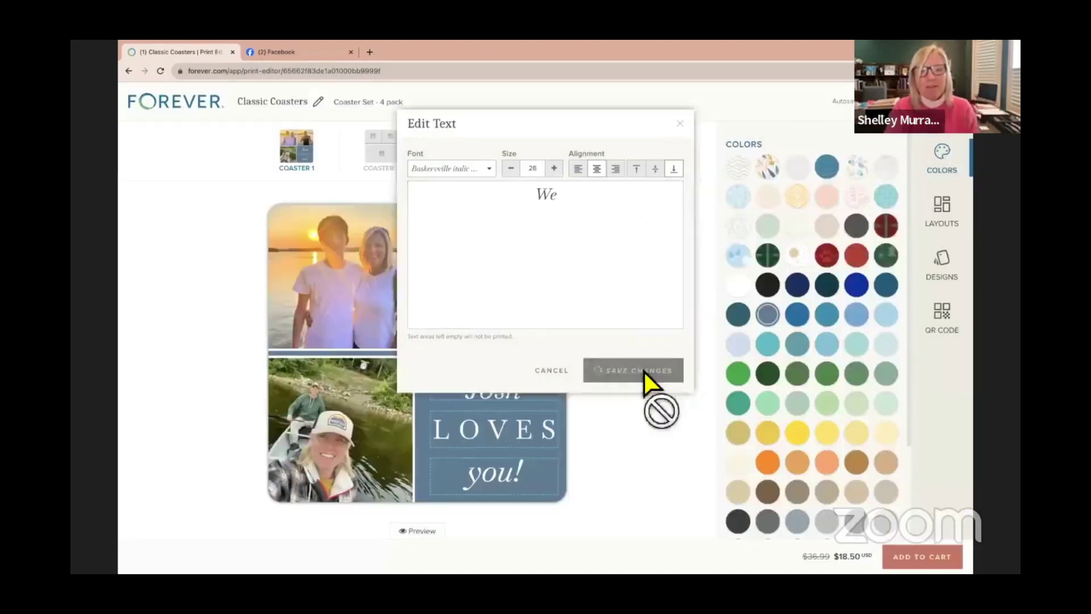
pyautogui.click(554, 432)
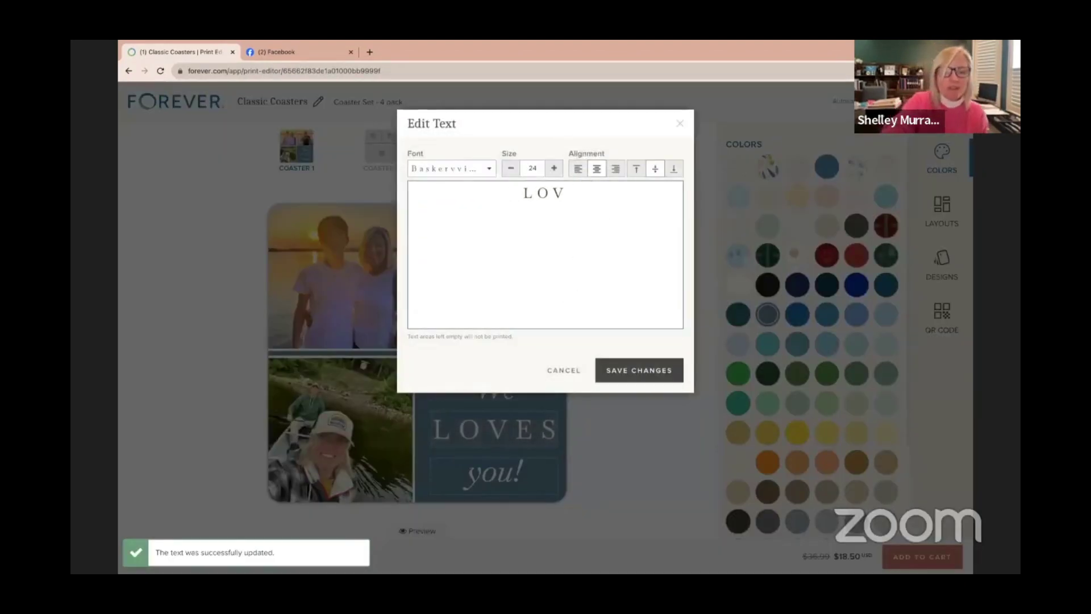
pyautogui.click(639, 372)
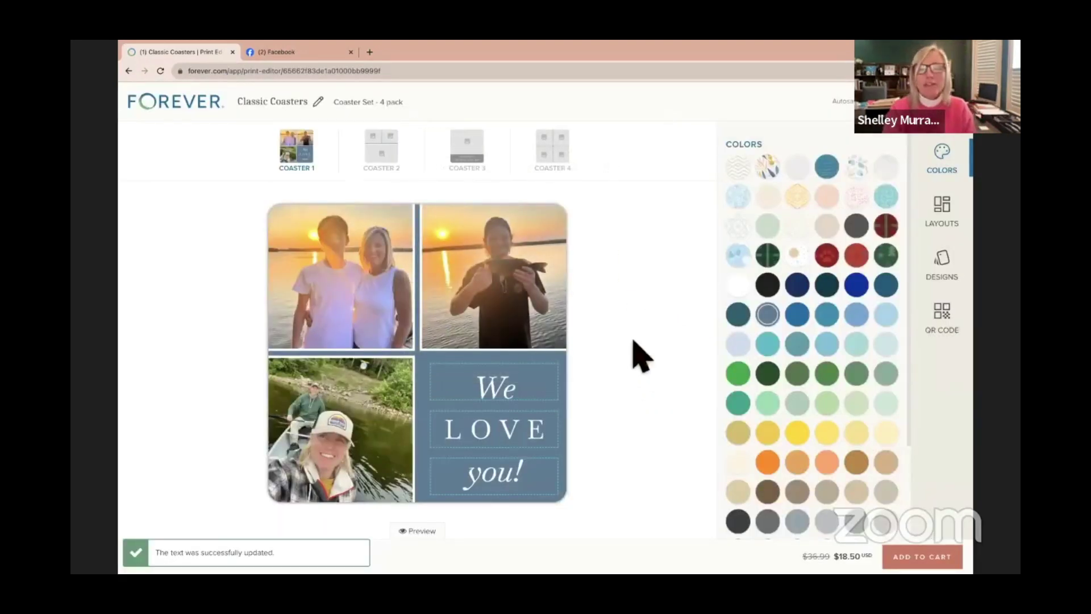
# Open coaster 2 and apply the layout with a single full-size photo and no text
pyautogui.click(383, 147)
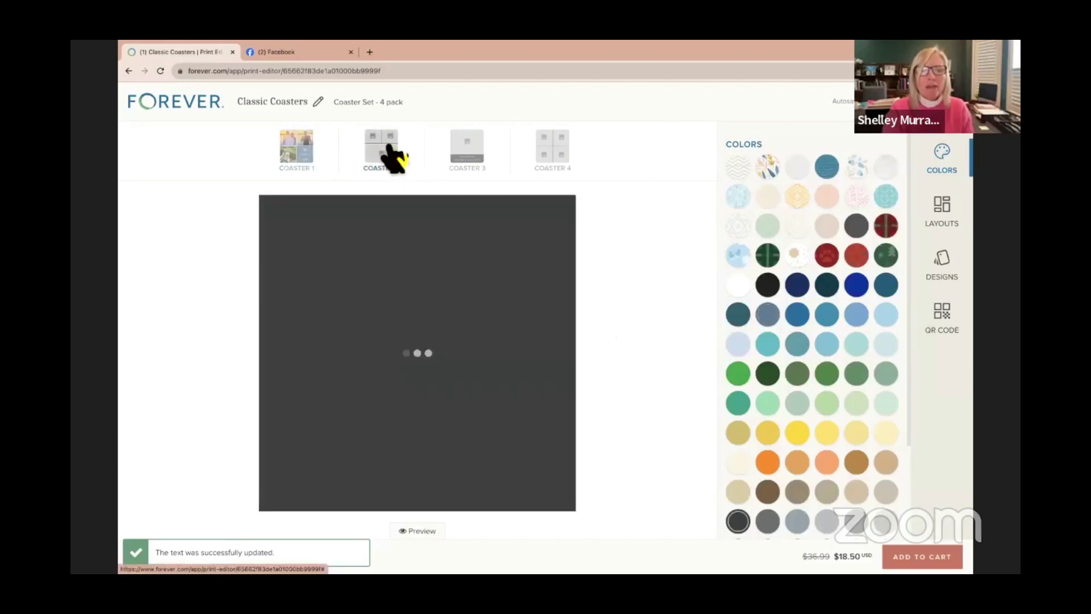
pyautogui.click(947, 211)
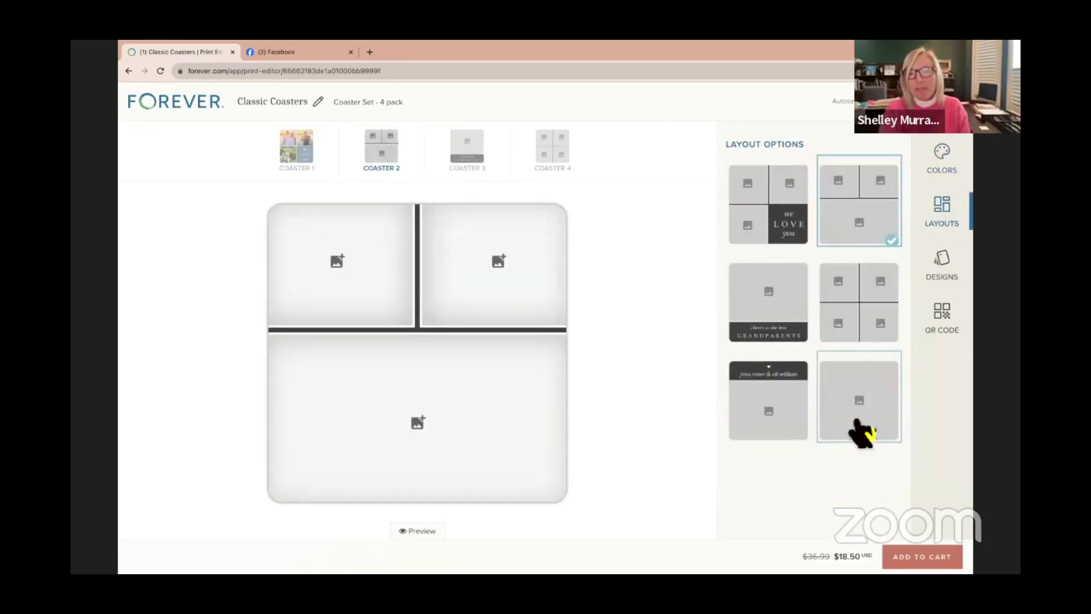
pyautogui.click(858, 400)
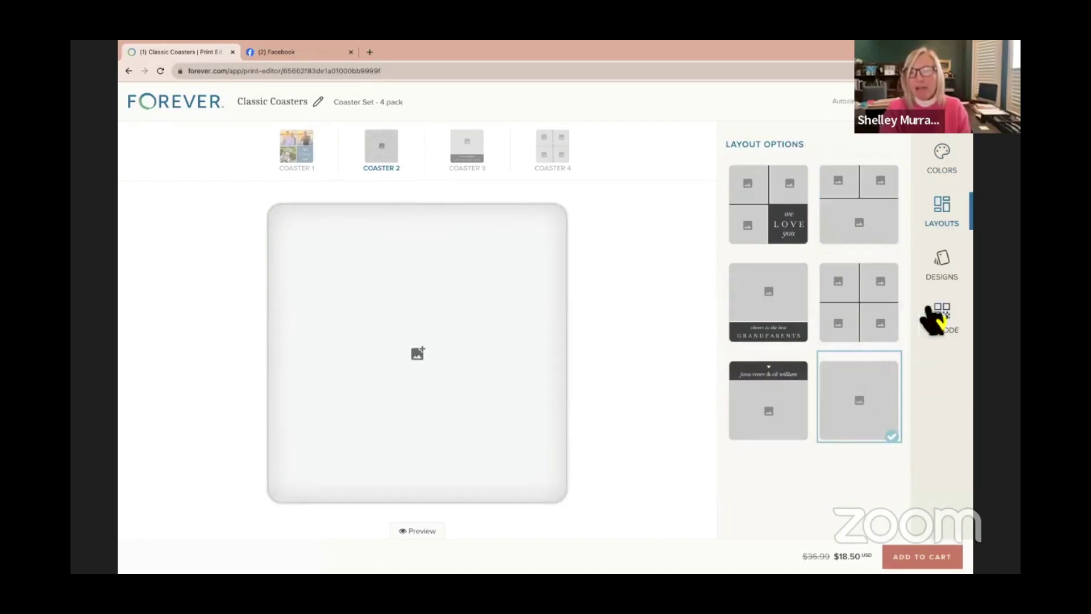
# Fill coaster 2 with the photo of the eagle spreading its wings and shift the image so the eagle is centred
pyautogui.click(438, 374)
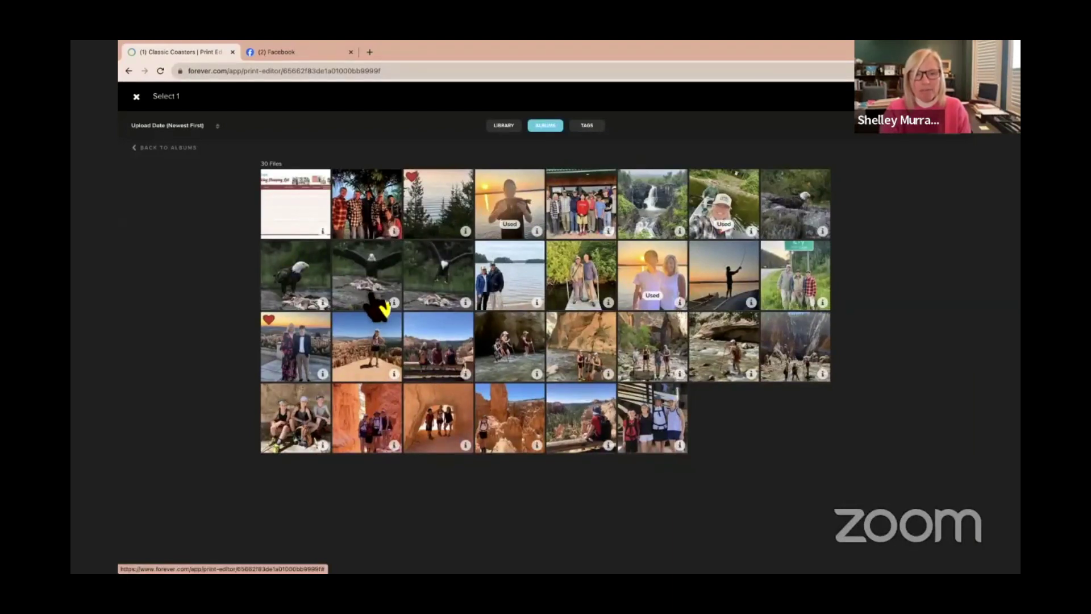
pyautogui.click(380, 307)
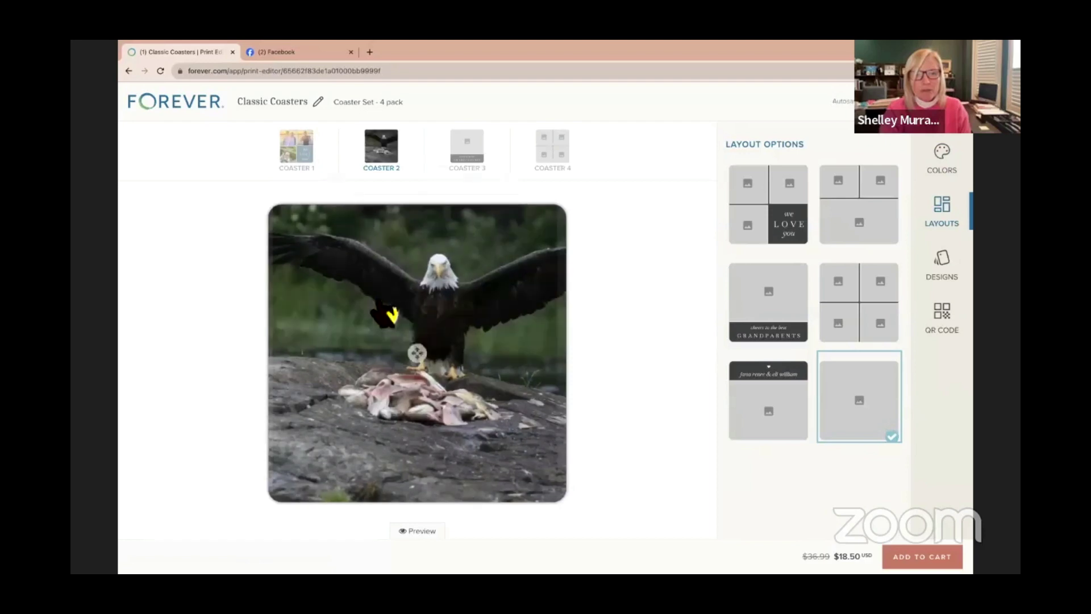
pyautogui.click(392, 314)
pyautogui.moveTo(438, 360); pyautogui.dragTo(416, 366)
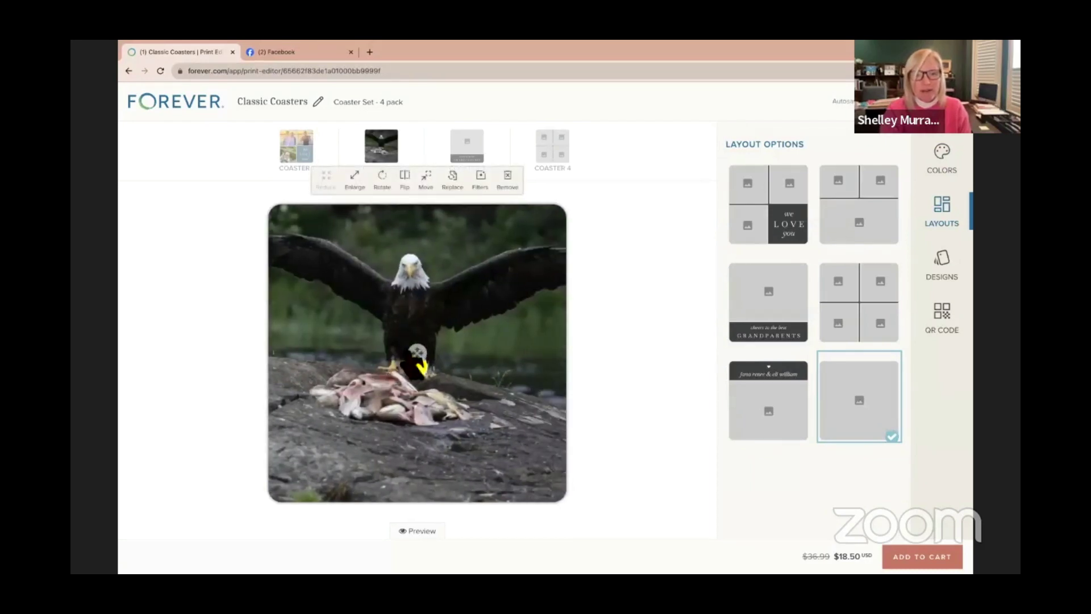
# Replace coaster 2's photo with the eagle in profile, and then with the sunset silhouette of the person fishing
pyautogui.click(462, 191)
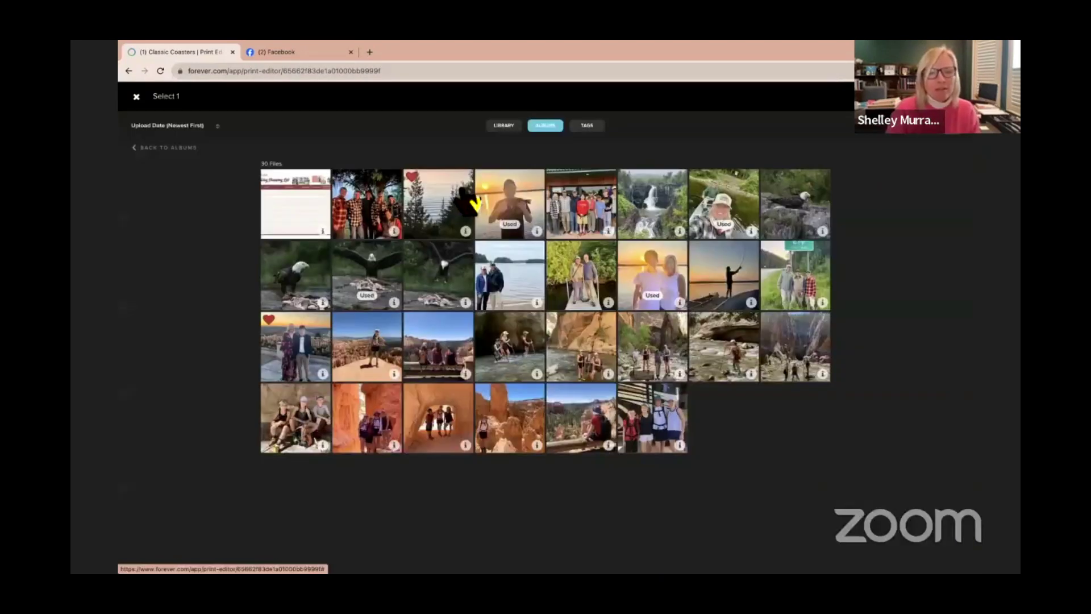
pyautogui.click(315, 280)
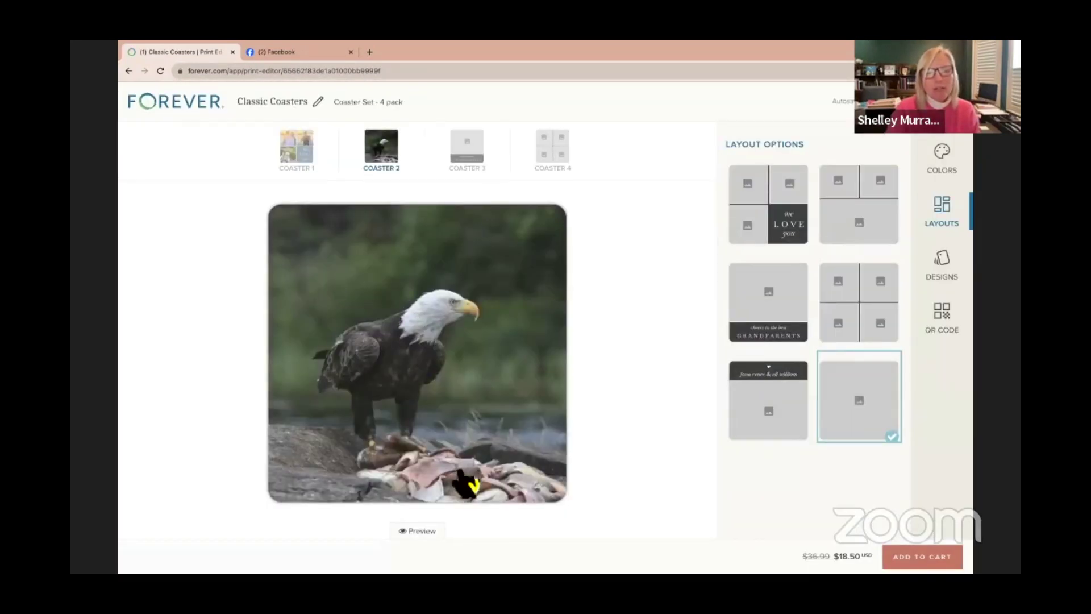
pyautogui.click(423, 367)
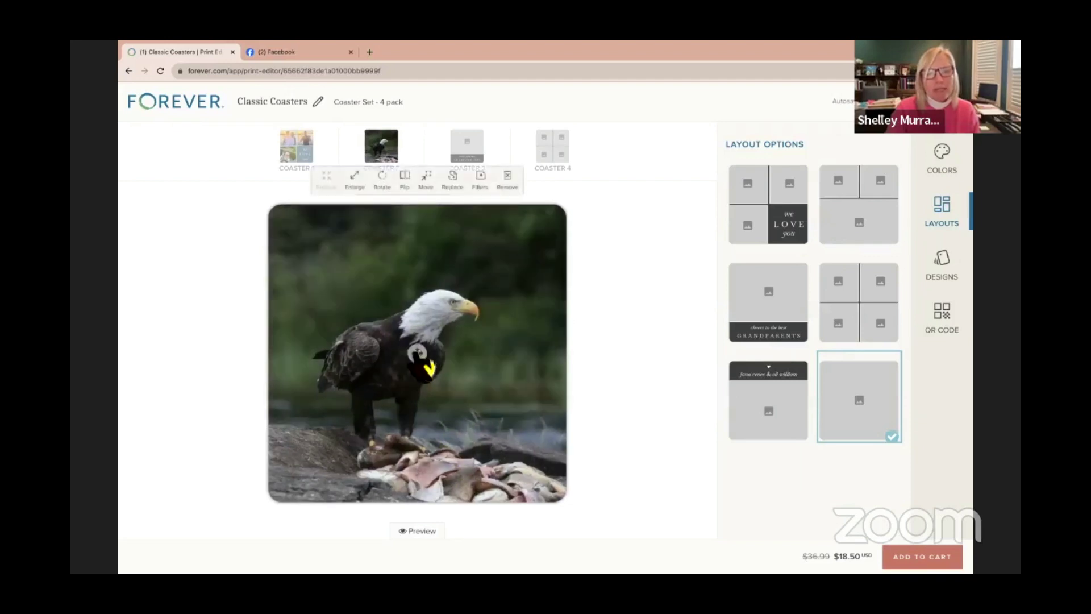
pyautogui.click(453, 180)
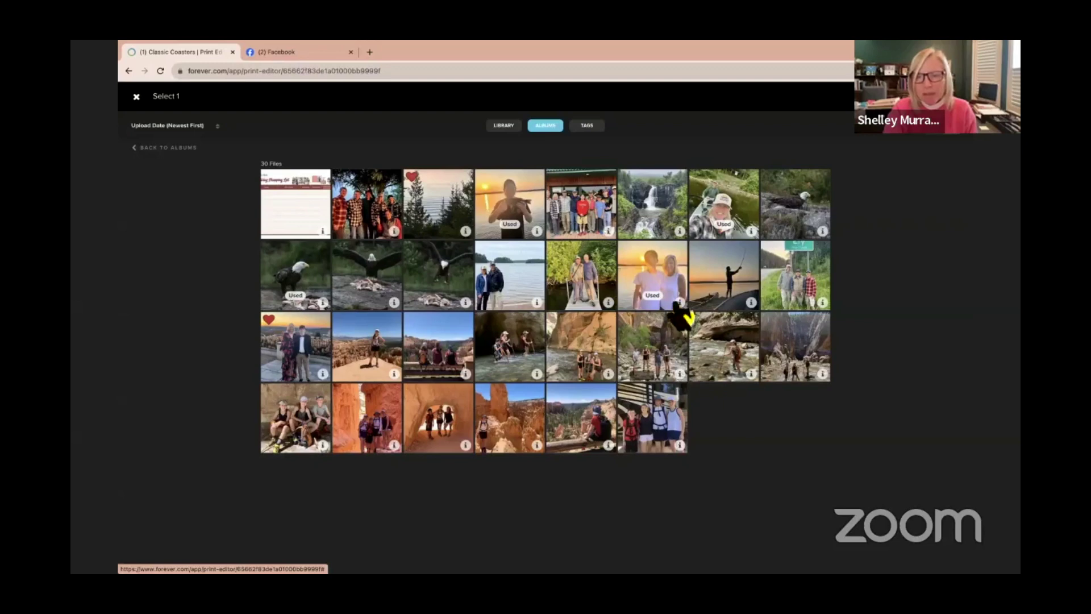
pyautogui.click(729, 290)
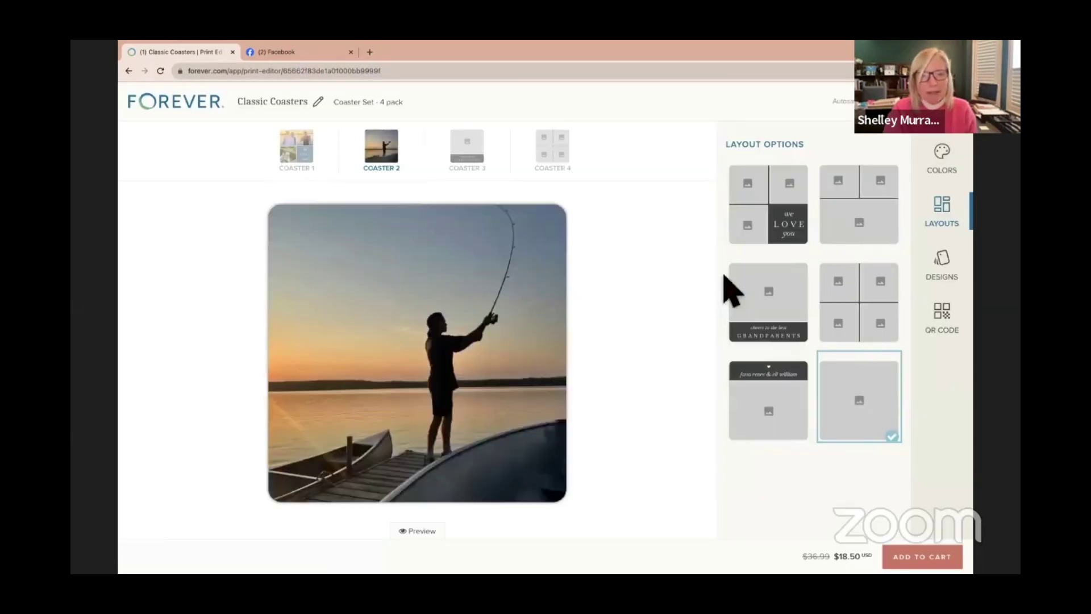
# Replace coaster 2's photo with the one of three hikers sitting on a fence above the canyon
pyautogui.click(483, 326)
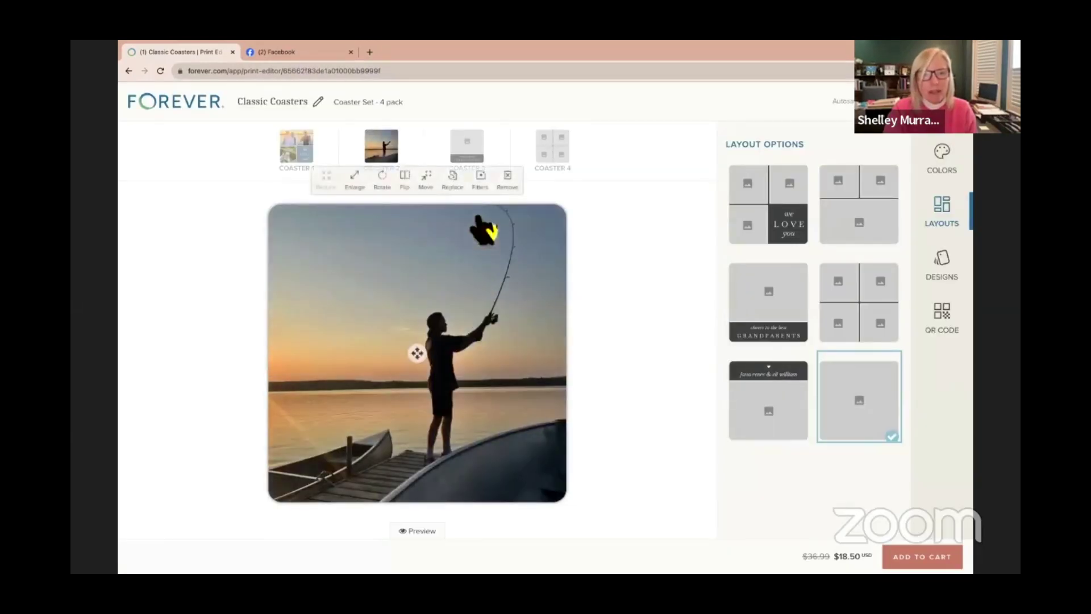
pyautogui.click(463, 196)
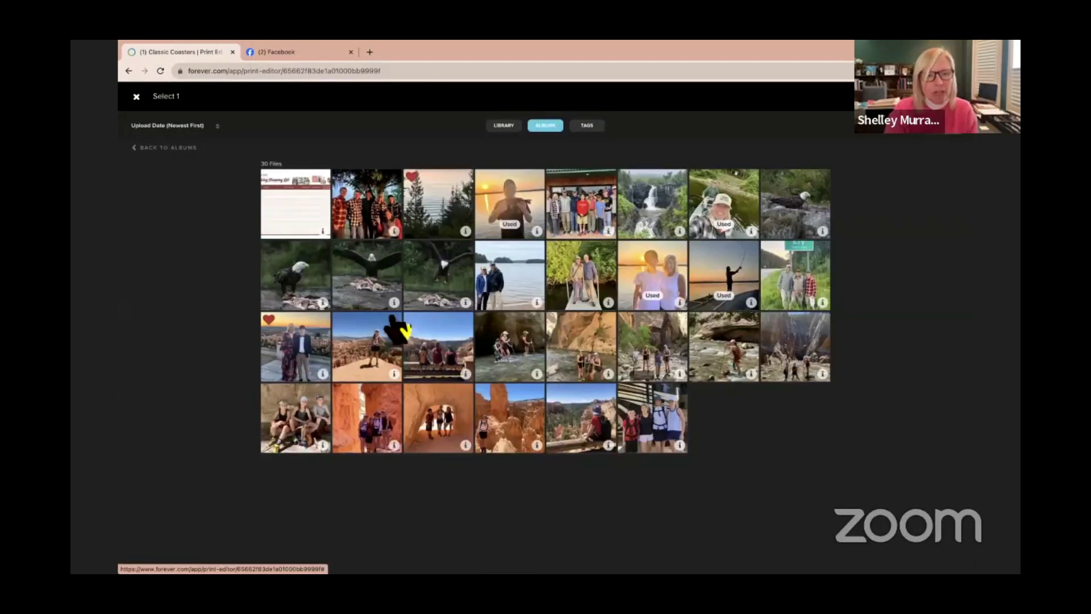
pyautogui.click(448, 370)
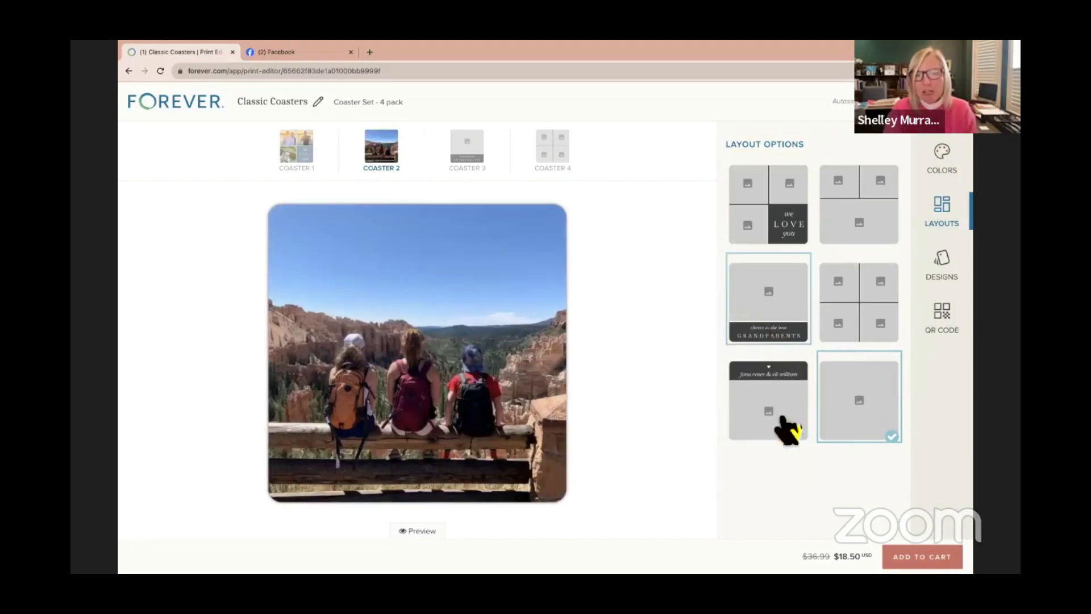
# Try the heart-and-names banner layout on coaster 2, then apply the "cheers to the best GRANDPARENTS" layout
pyautogui.click(777, 414)
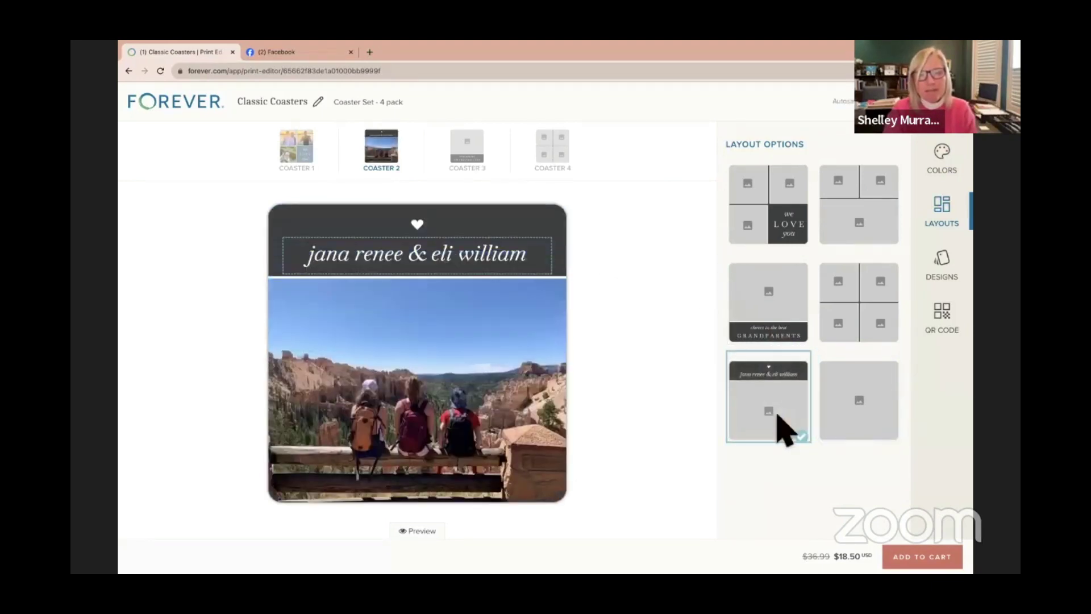
pyautogui.click(779, 296)
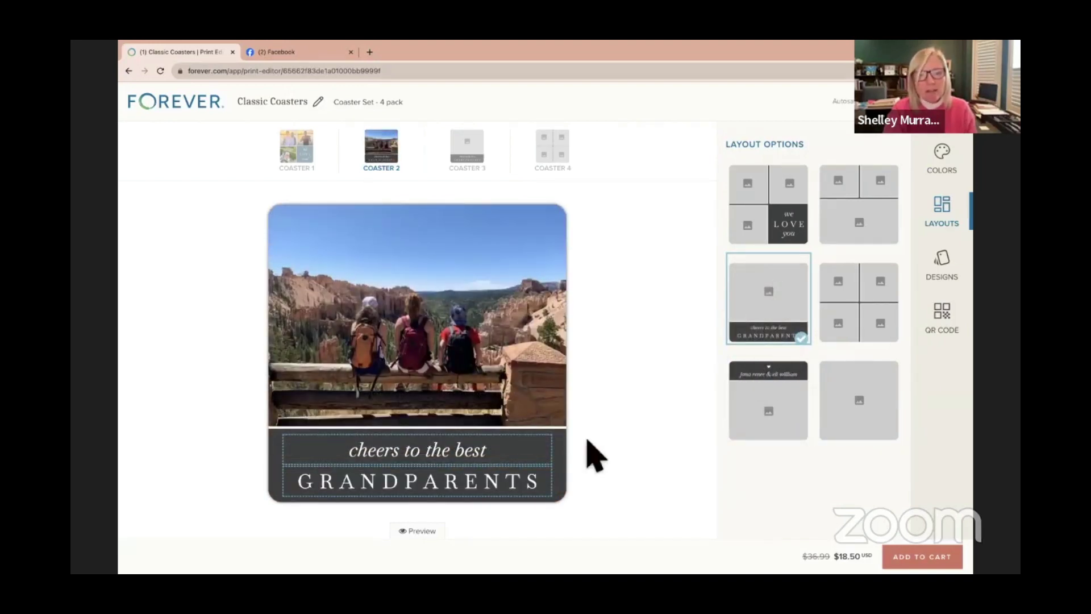
pyautogui.click(481, 472)
pyautogui.click(582, 367)
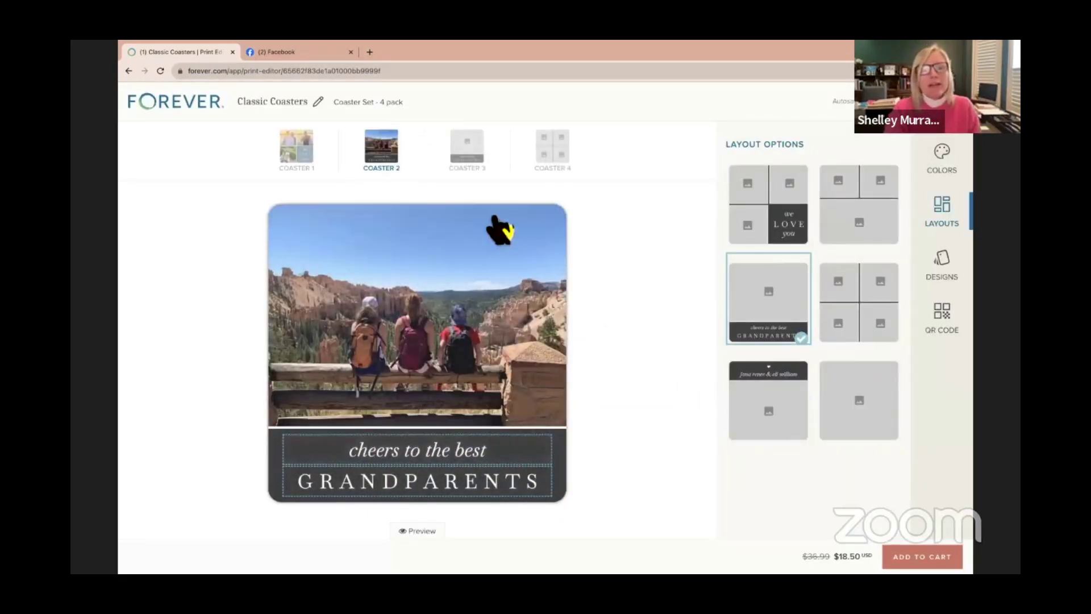
# Give coaster 3 the layout with two photos above one wide photo, and fill its upper-right frame with the waterfall photo
pyautogui.click(485, 158)
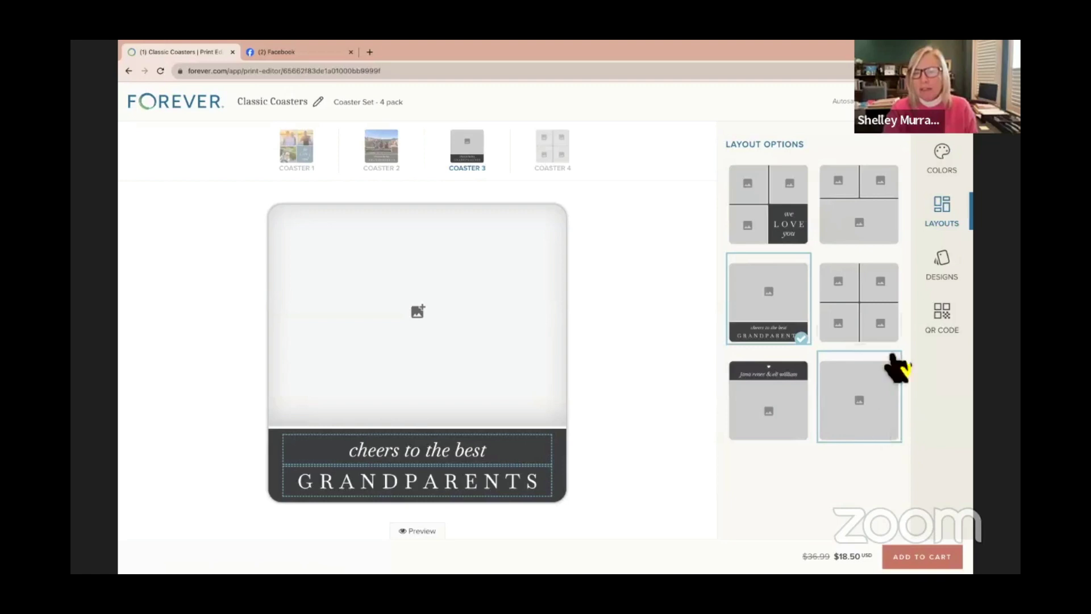
pyautogui.click(879, 229)
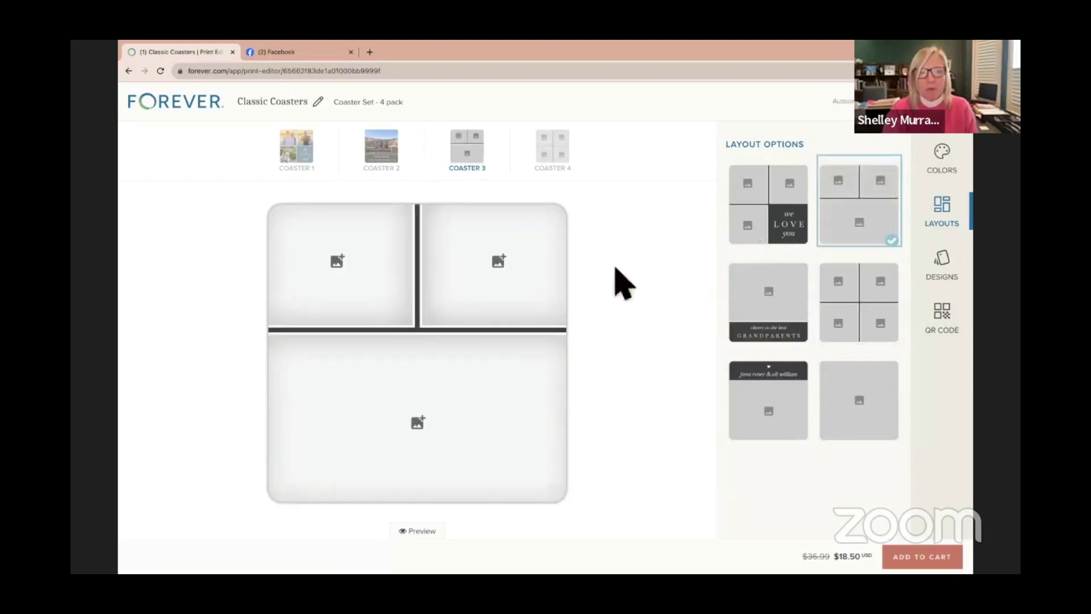
pyautogui.click(523, 275)
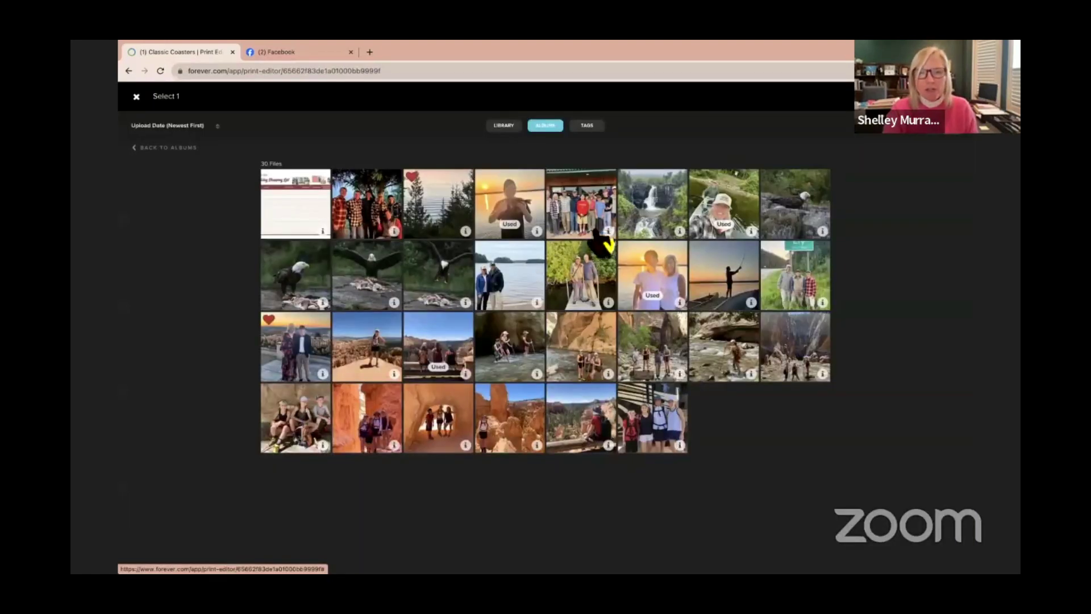
pyautogui.click(674, 230)
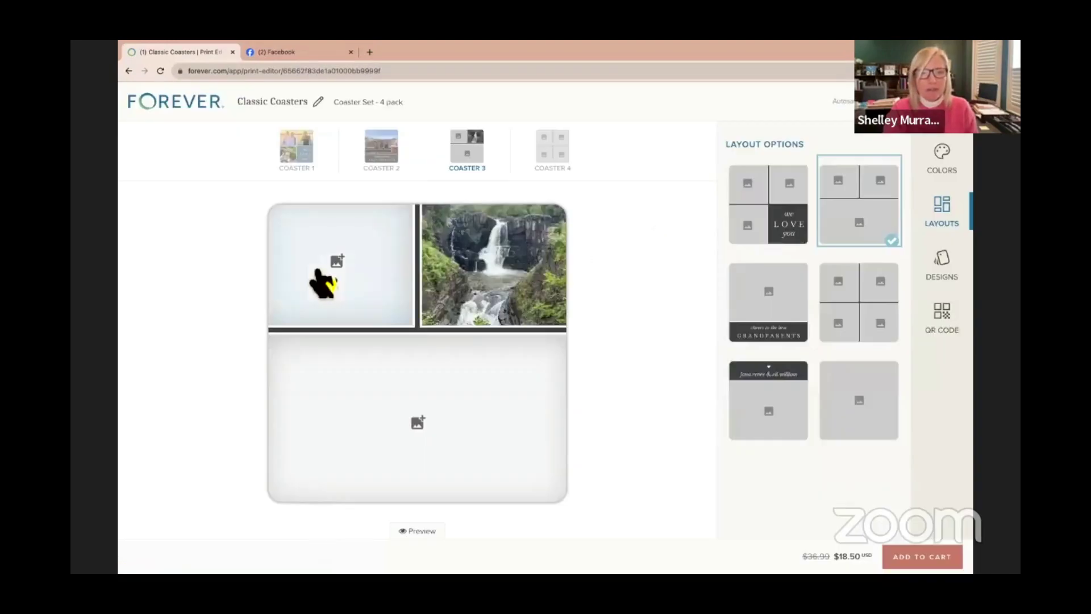
# Fill coaster 3's upper-left frame with the lake-and-pines photo and its wide lower frame with the fishing silhouette
pyautogui.click(321, 281)
pyautogui.click(452, 219)
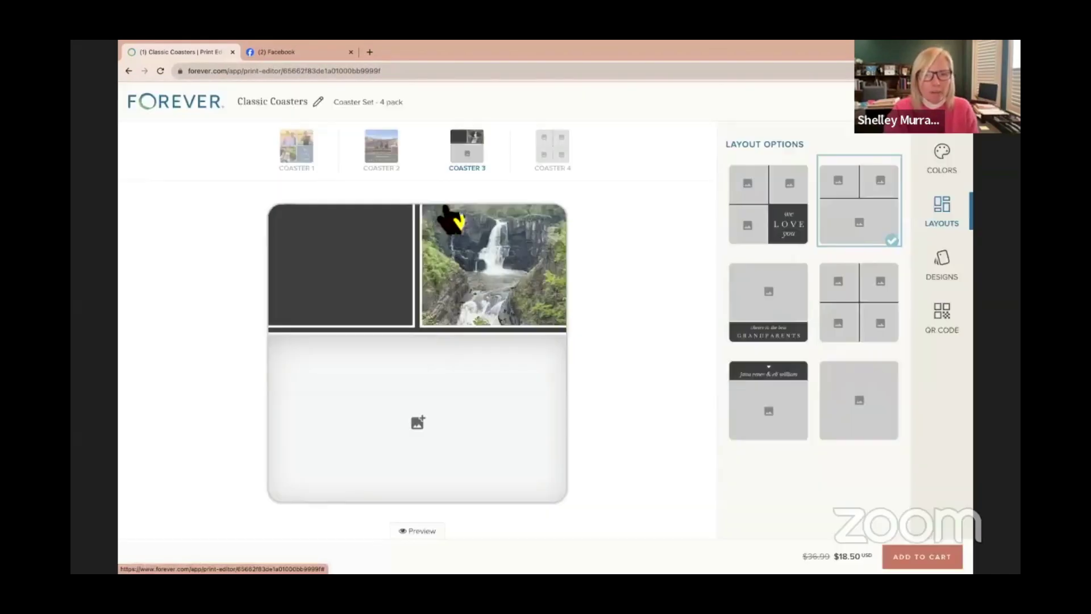
pyautogui.click(435, 452)
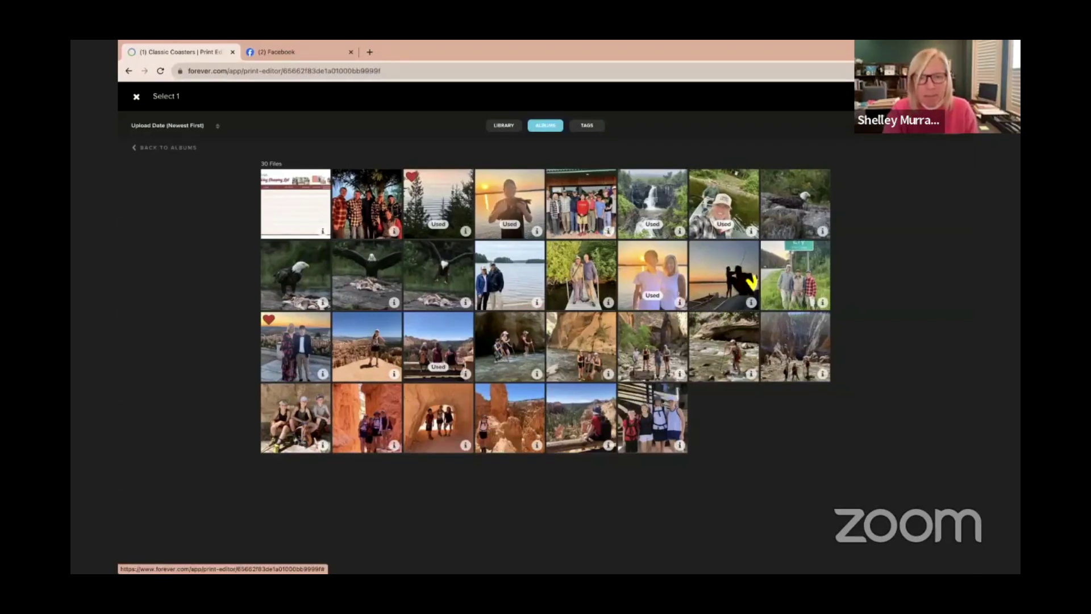
pyautogui.click(748, 280)
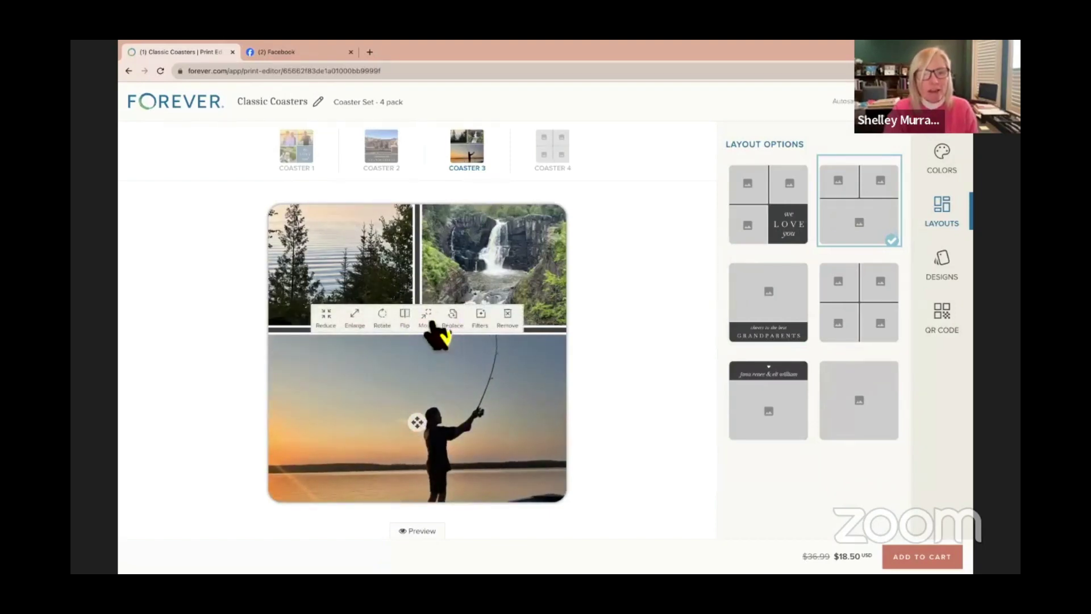
# Swap coaster 3's fishing and lake photos, and shift the lake image down within the wide frame
pyautogui.moveTo(438, 334); pyautogui.dragTo(384, 284)
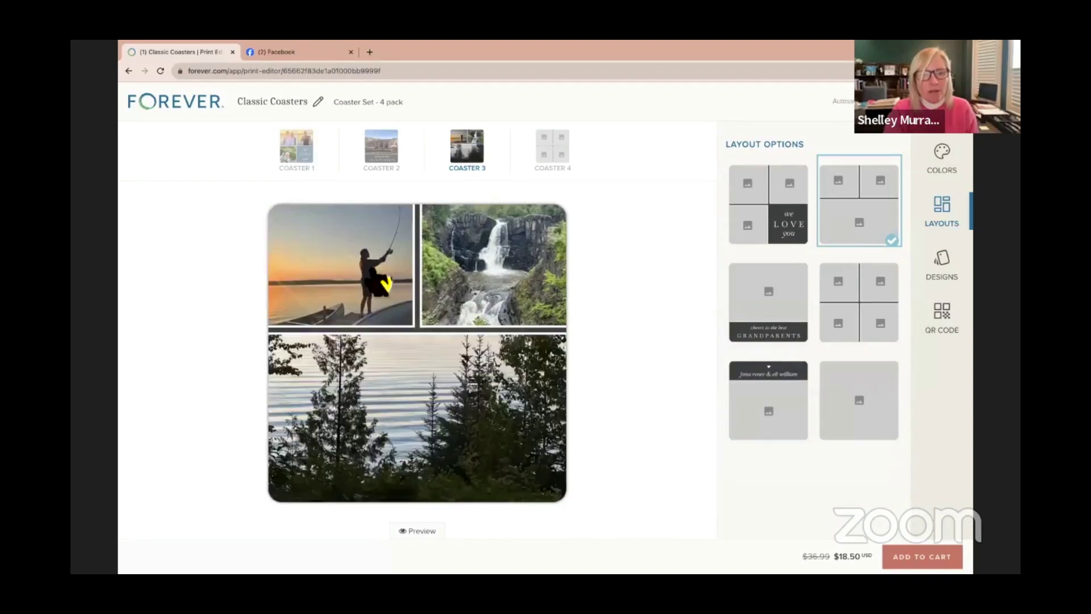
pyautogui.click(433, 431)
pyautogui.moveTo(434, 432); pyautogui.dragTo(433, 531)
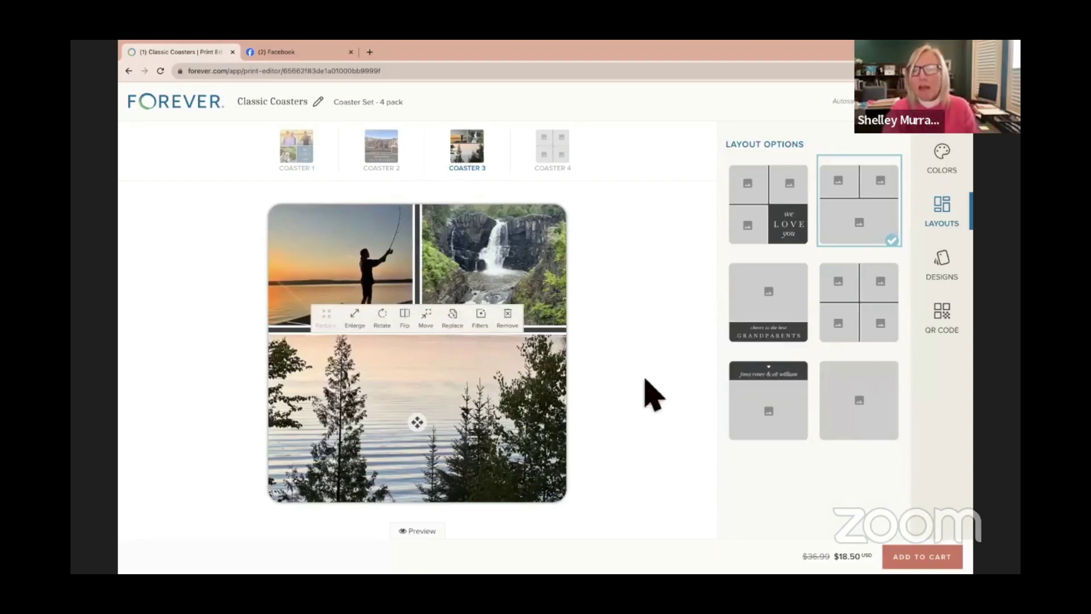
# Add a QR code linked to the 0001 Photos to Print album to coaster 3
pyautogui.click(943, 329)
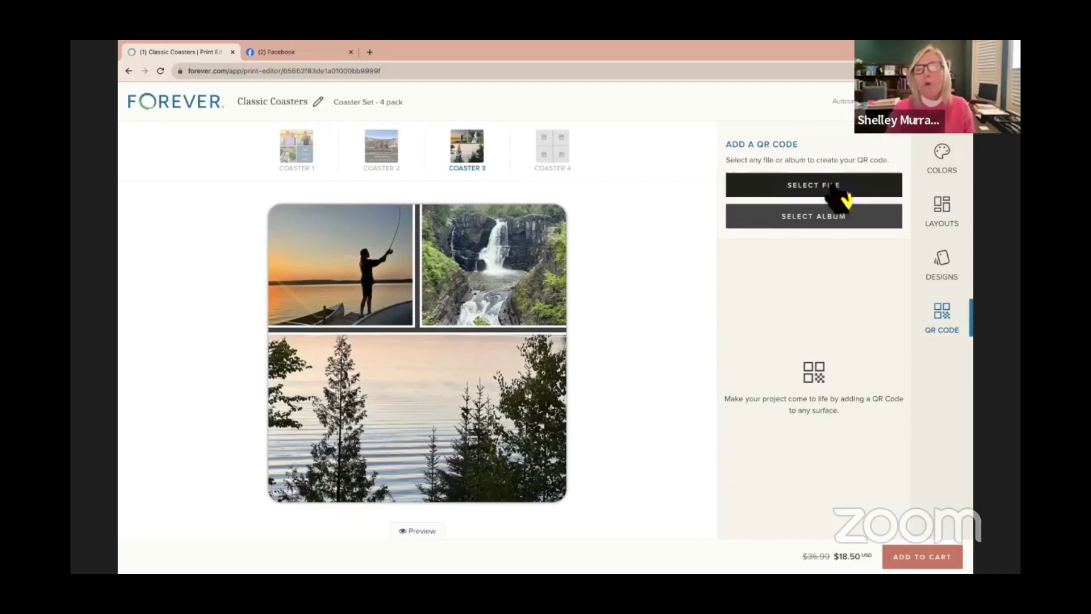
pyautogui.click(820, 225)
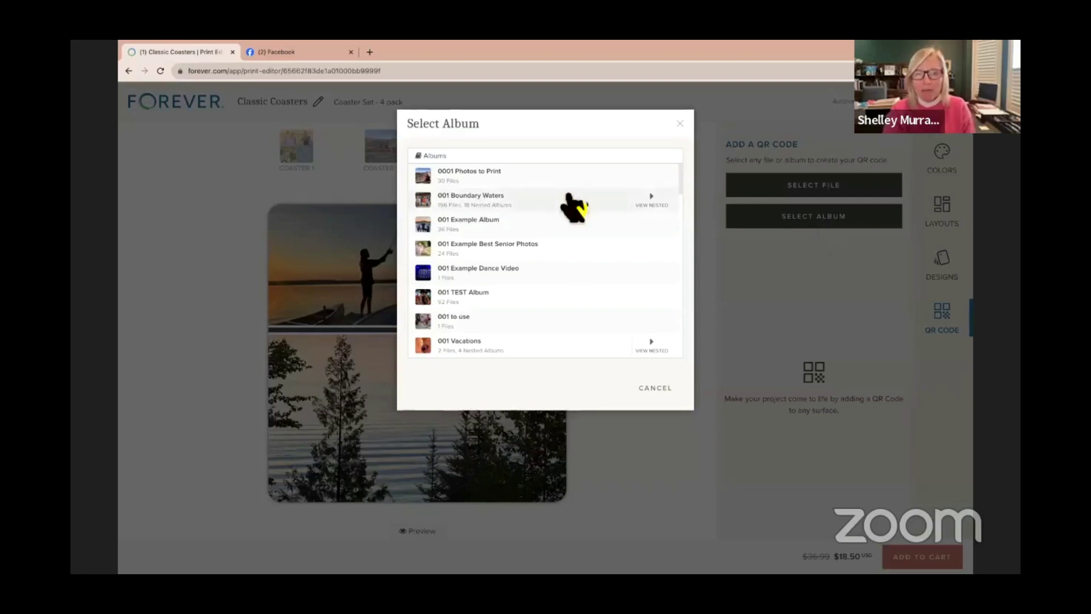
pyautogui.click(497, 180)
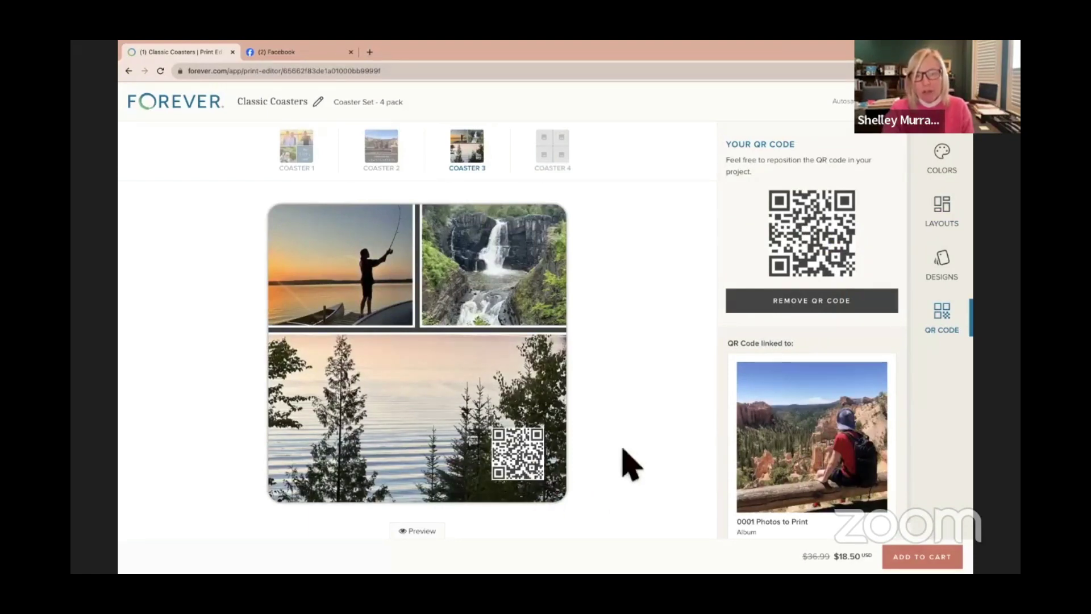
# Reduce the QR code on coaster 3 and move it closer to the coaster's lower-right corner
pyautogui.click(513, 448)
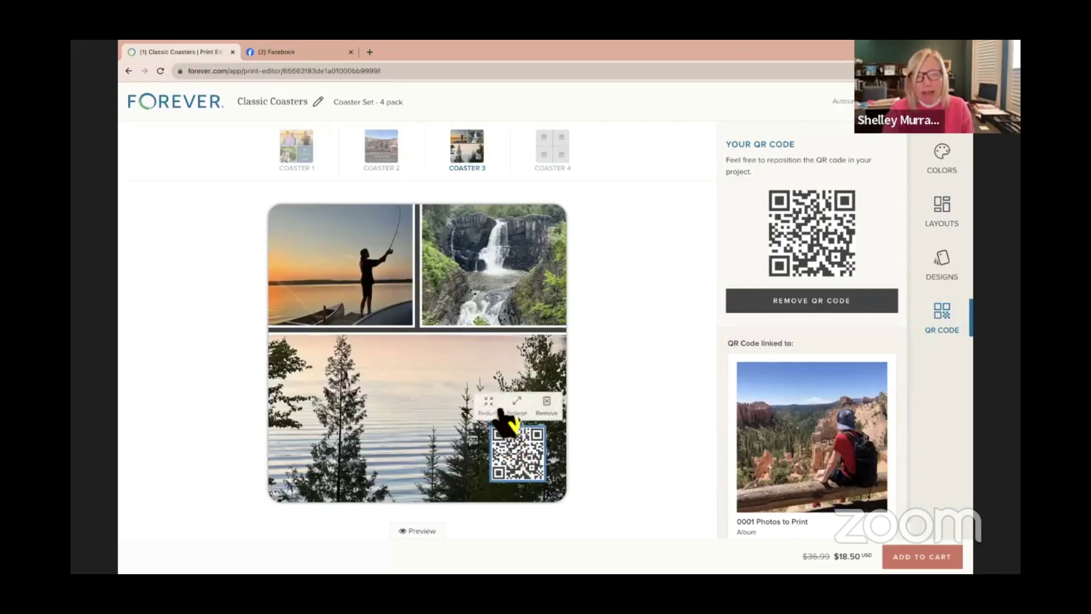
pyautogui.click(498, 410)
pyautogui.moveTo(526, 452); pyautogui.dragTo(541, 466)
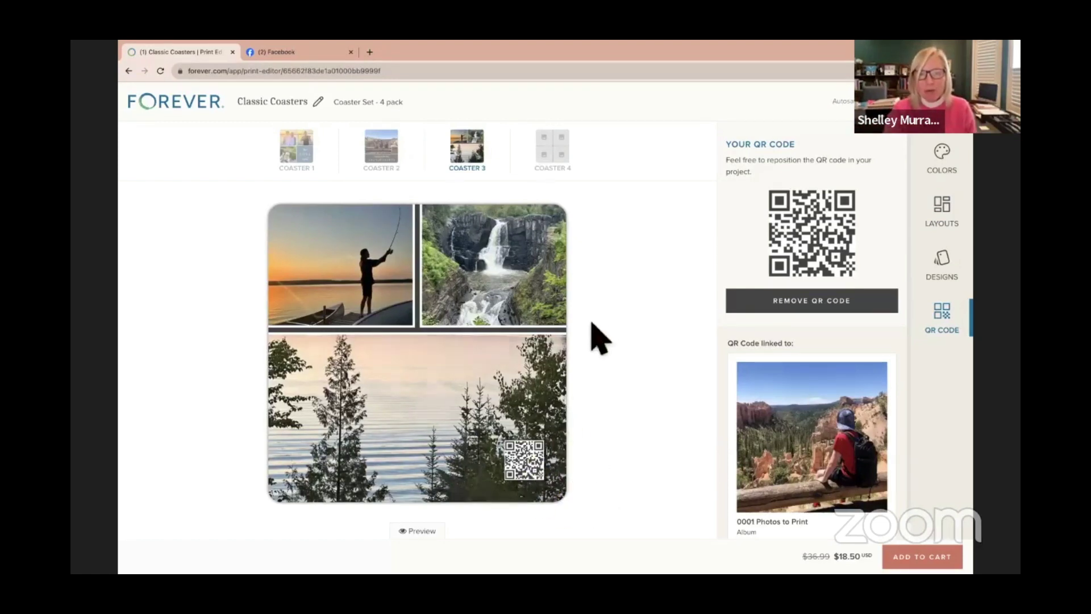
# Give coaster 4 the single-photo layout and fill it with the sunset terrace photo of the woman and the boy in a bow tie
pyautogui.click(558, 149)
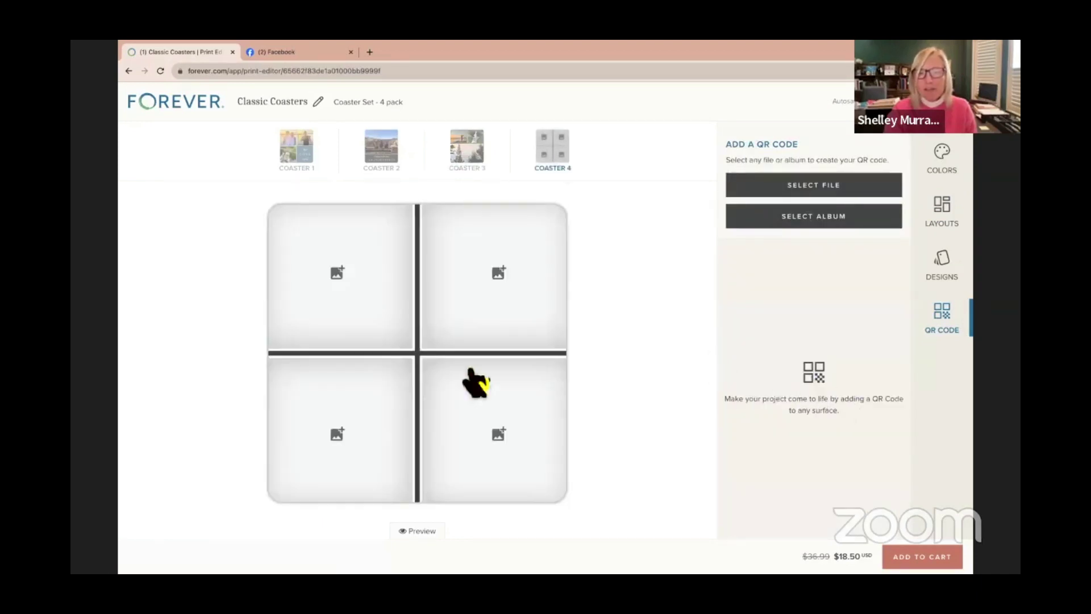
pyautogui.click(944, 212)
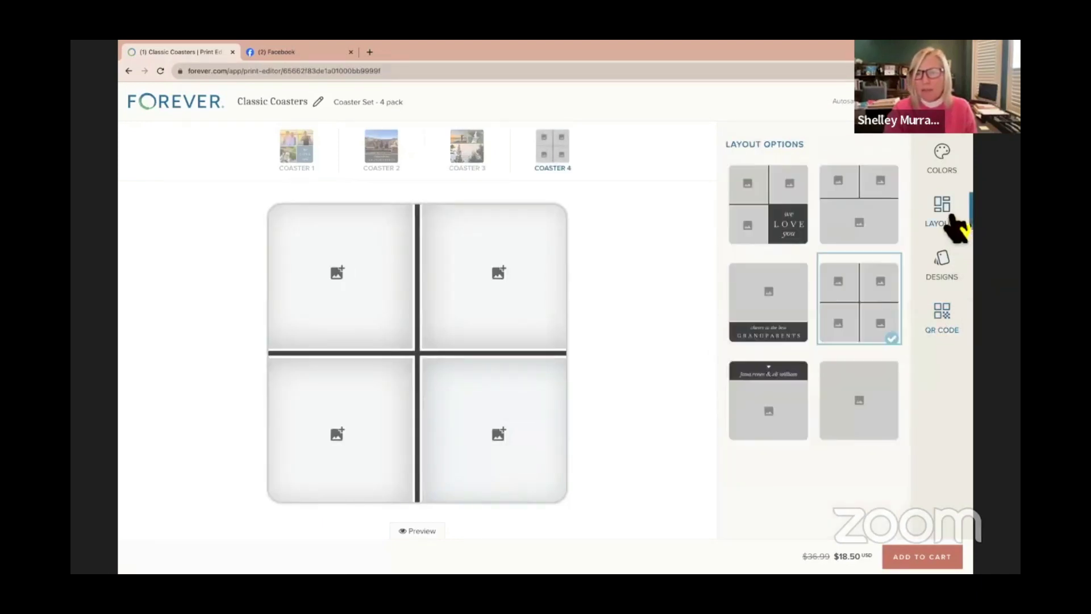
pyautogui.click(875, 390)
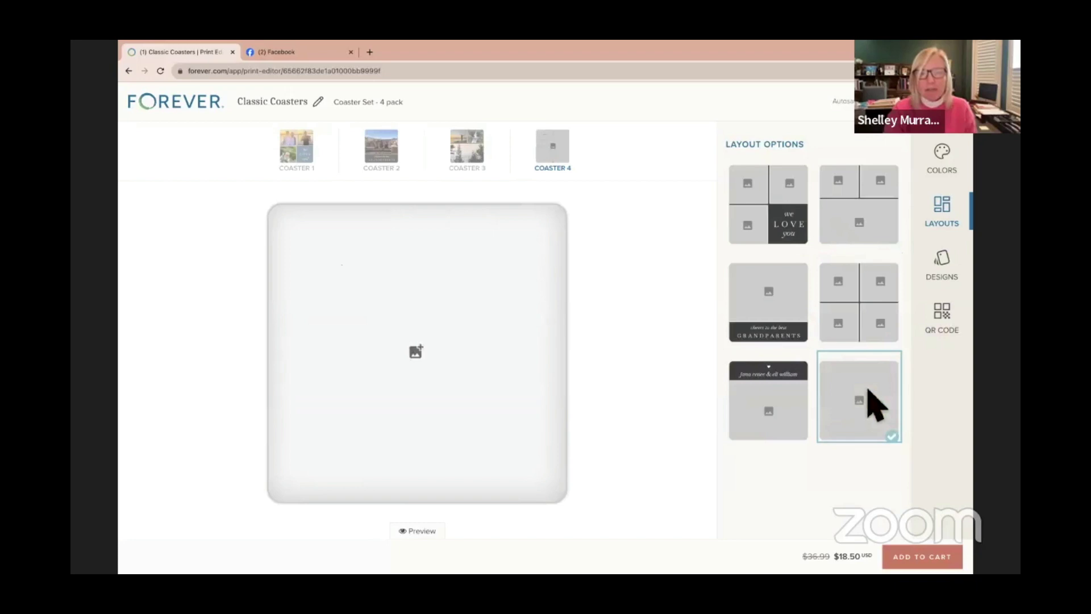
pyautogui.click(419, 381)
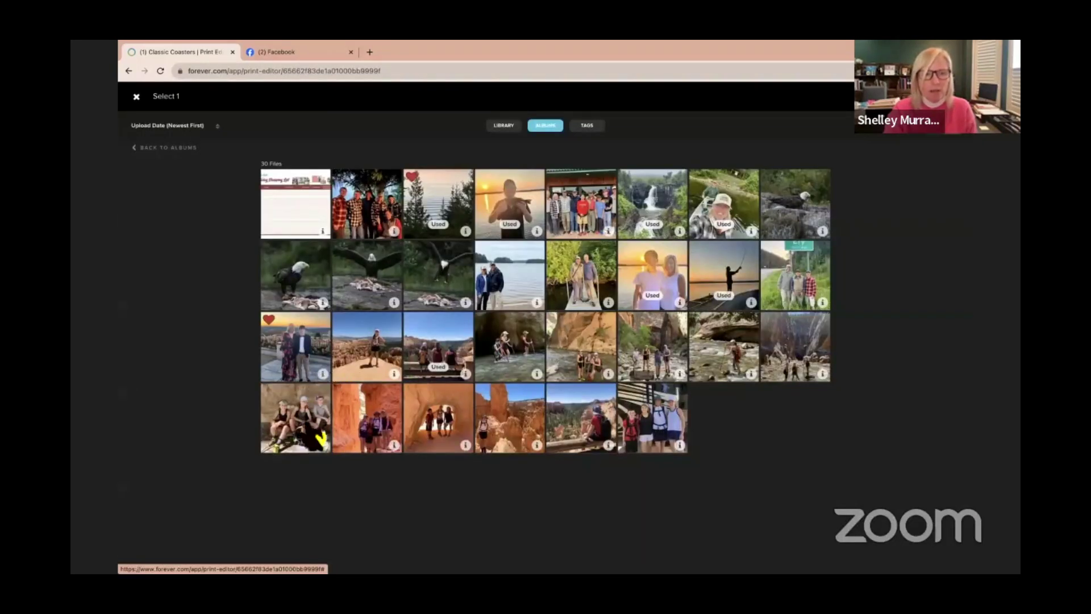
pyautogui.click(310, 366)
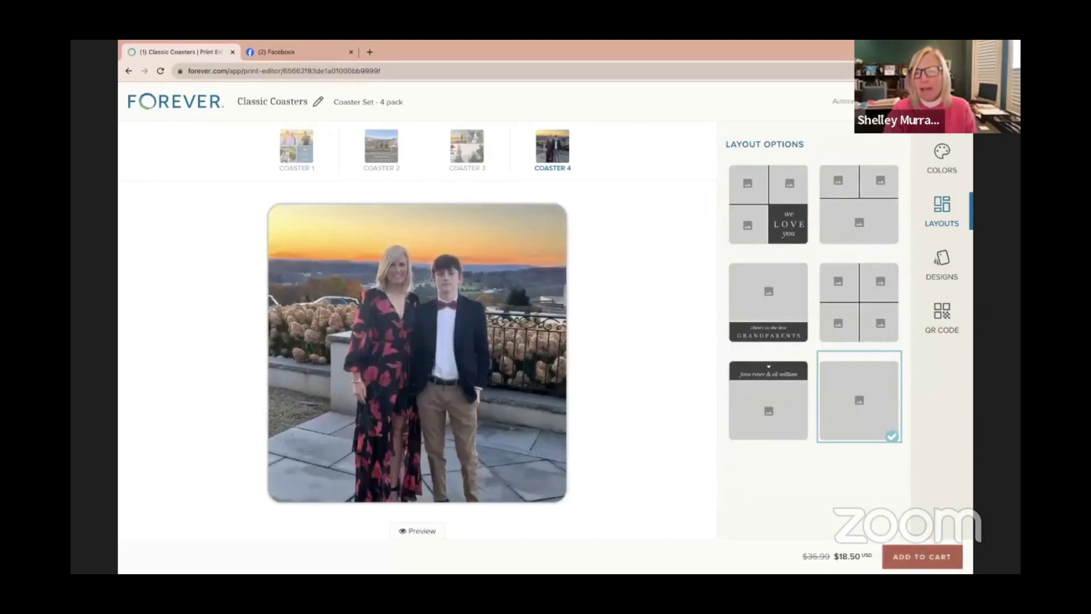
# Add the Classic Coasters set to the cart, accepting the sample text in its text boxes
pyautogui.click(921, 556)
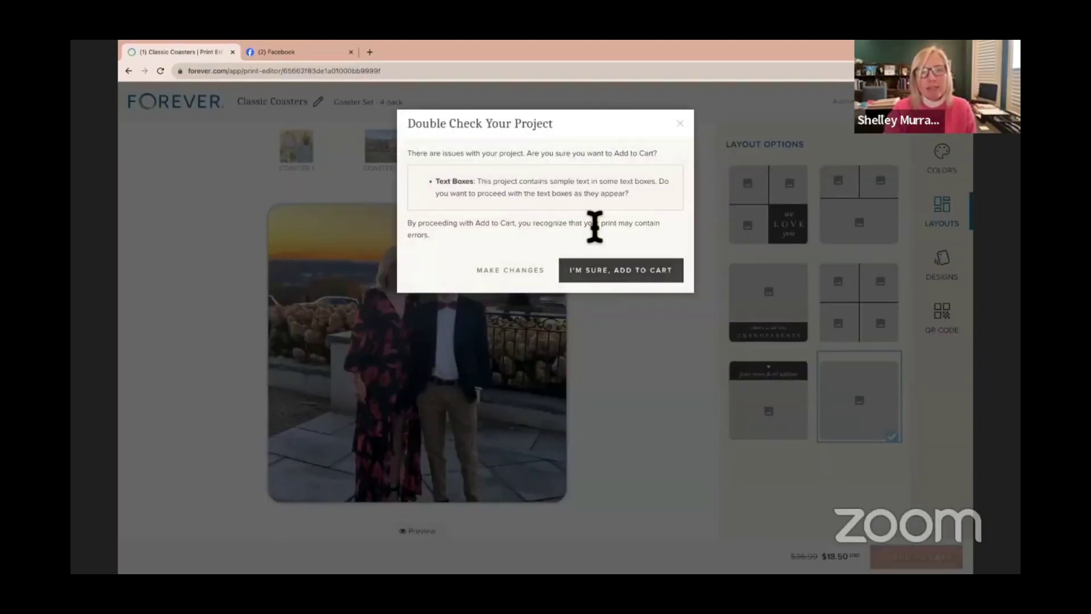
pyautogui.click(635, 281)
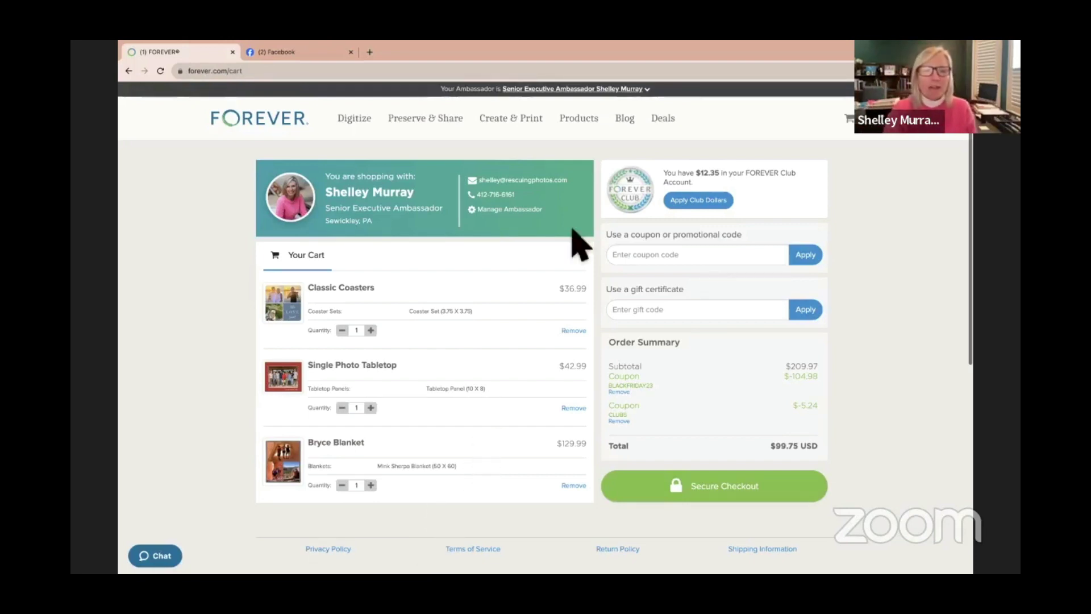
# Copy the BLACKFRIDAY23 code for 50% off printed products from the FOREVER deals page
pyautogui.click(665, 121)
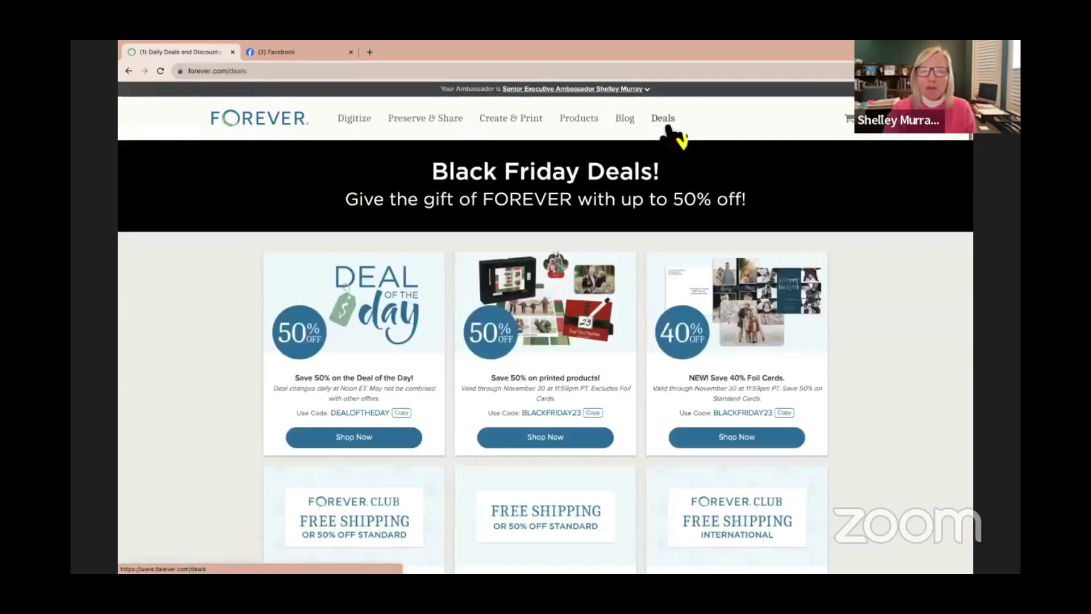
pyautogui.scroll(-2, 601, 341)
pyautogui.scroll(-6, 601, 341)
pyautogui.scroll(7, 601, 341)
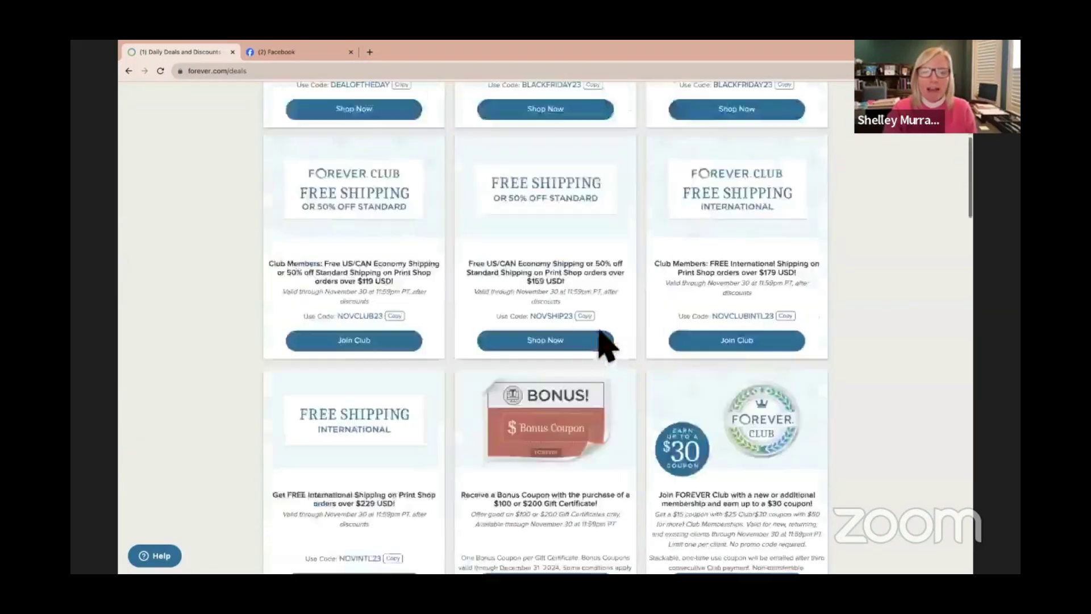
pyautogui.click(592, 371)
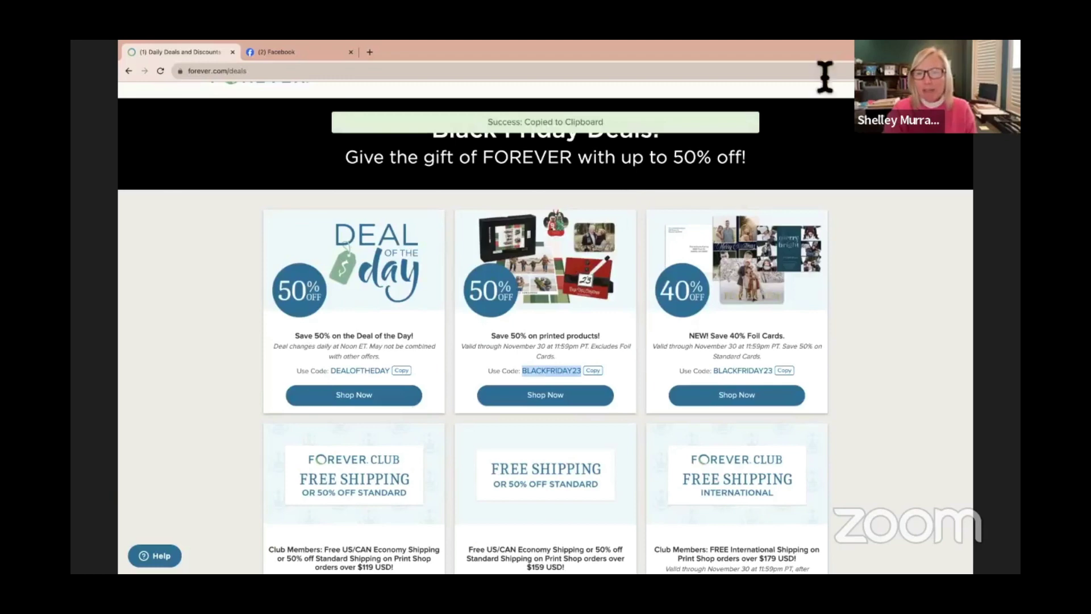
pyautogui.scroll(1, 820, 190)
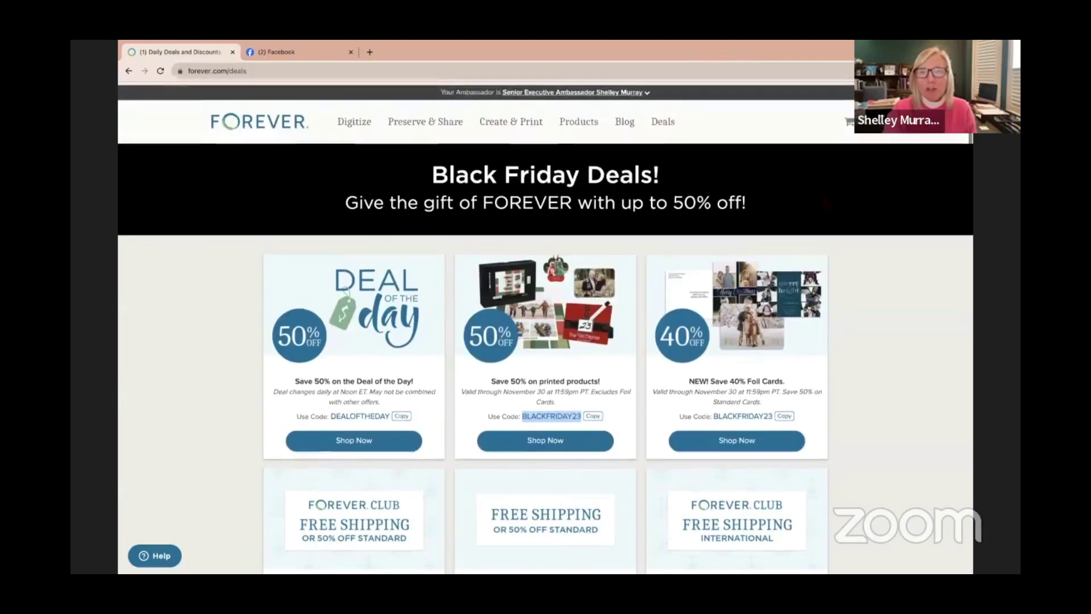
# Apply the BLACKFRIDAY23 promotional code to the cart and review the order summary
pyautogui.click(872, 139)
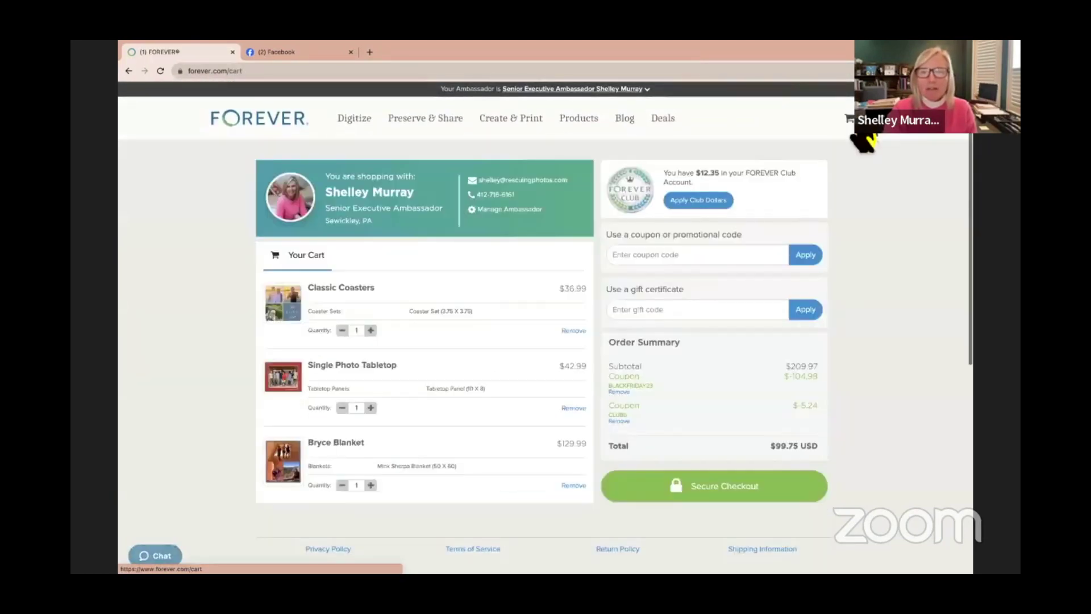
pyautogui.click(671, 255)
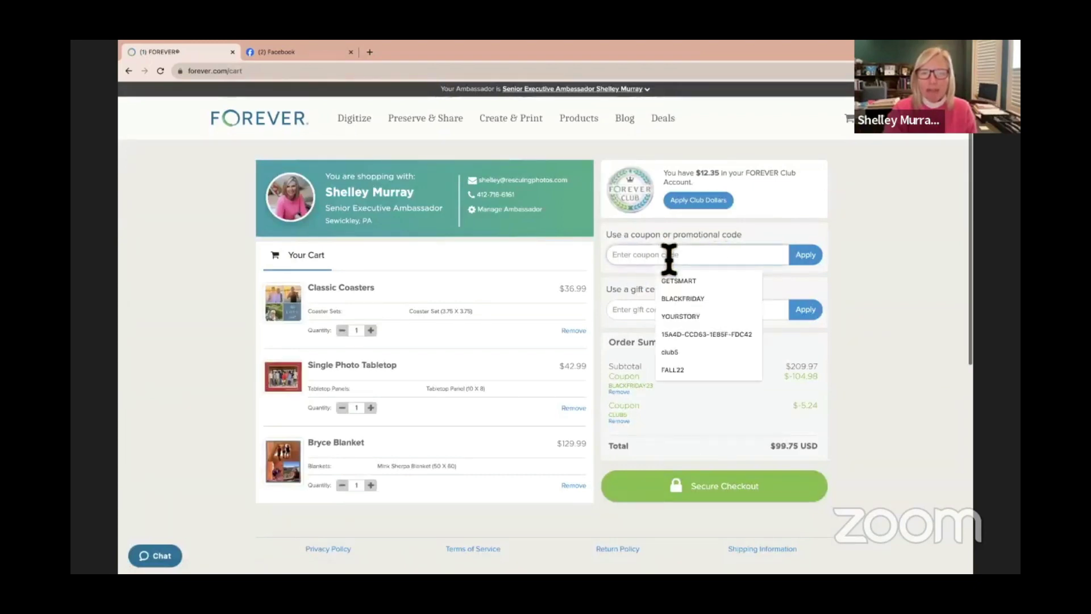
pyautogui.hotkey('ctrl', 'v')
pyautogui.click(805, 255)
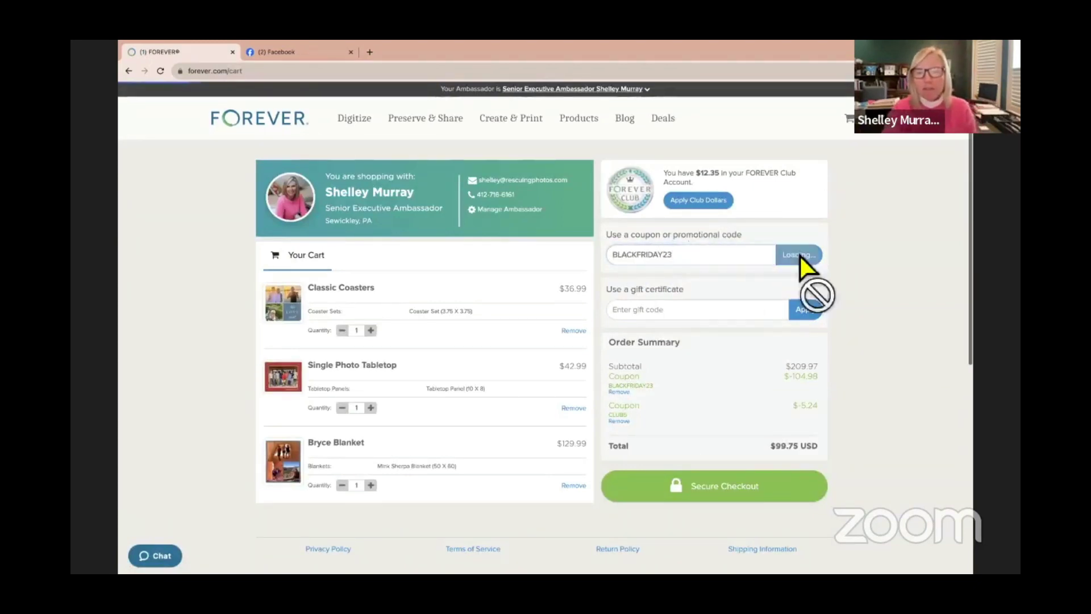
pyautogui.scroll(-2, 878, 361)
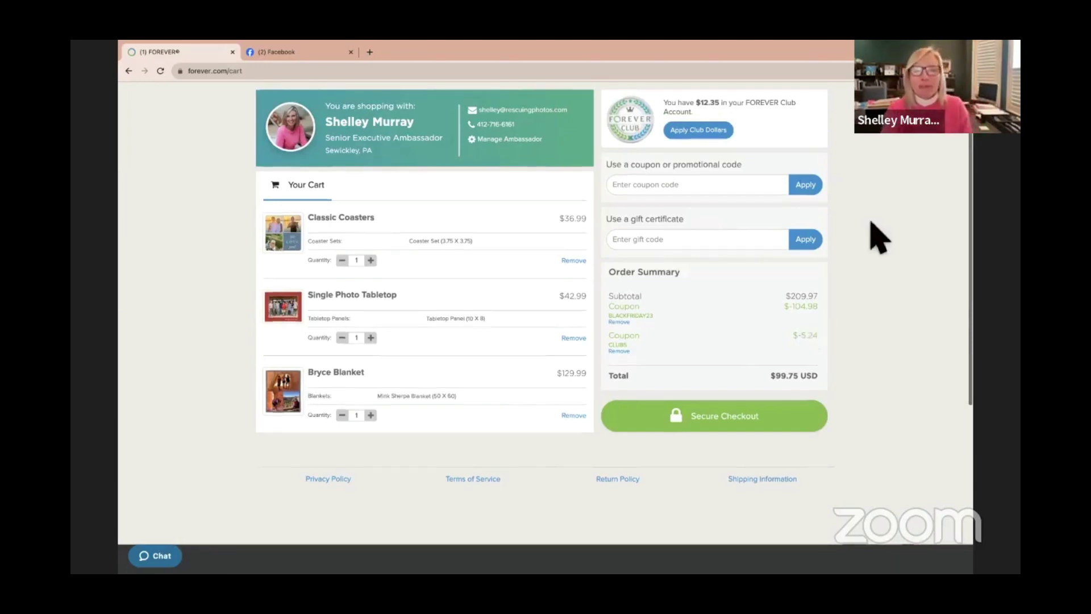
pyautogui.scroll(2, 875, 236)
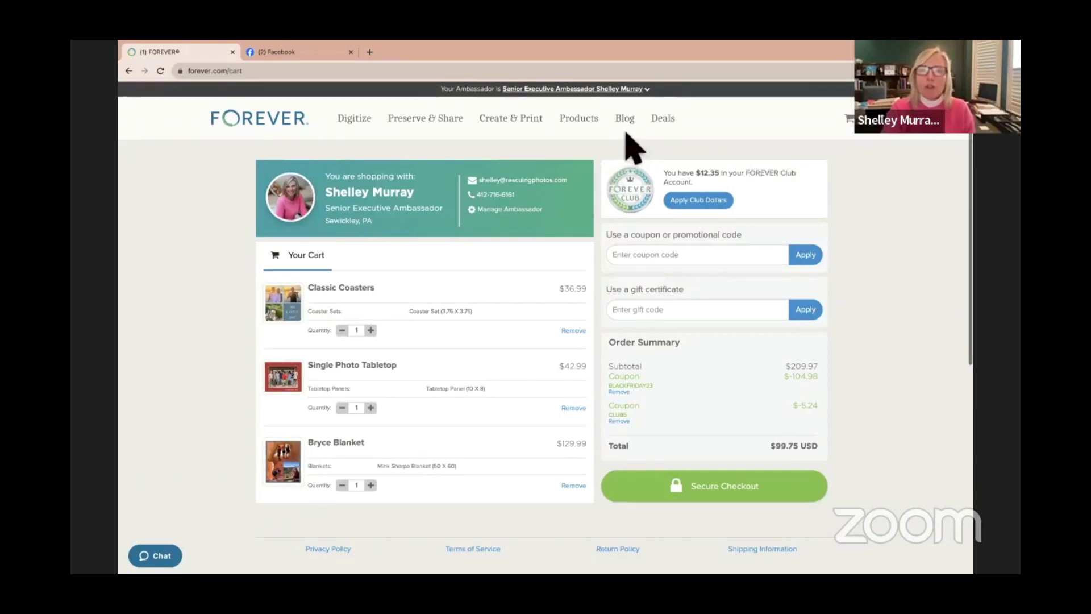
# Add the $50-per-month FOREVER Club 50 membership to the cart from the FOREVER Club page
pyautogui.moveTo(591, 128)
pyautogui.click(622, 180)
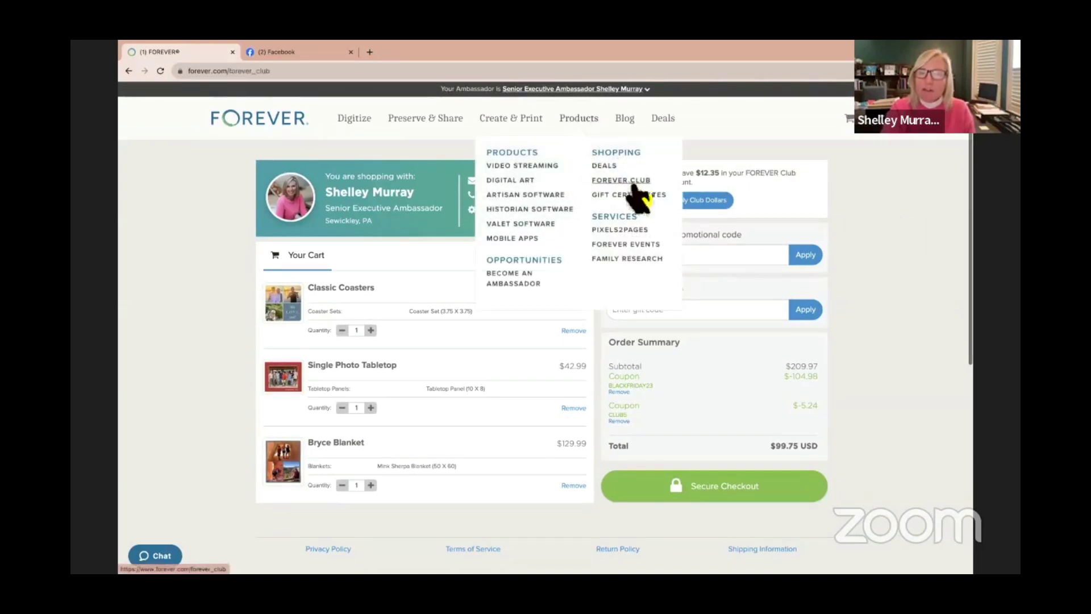
pyautogui.scroll(-15, 765, 382)
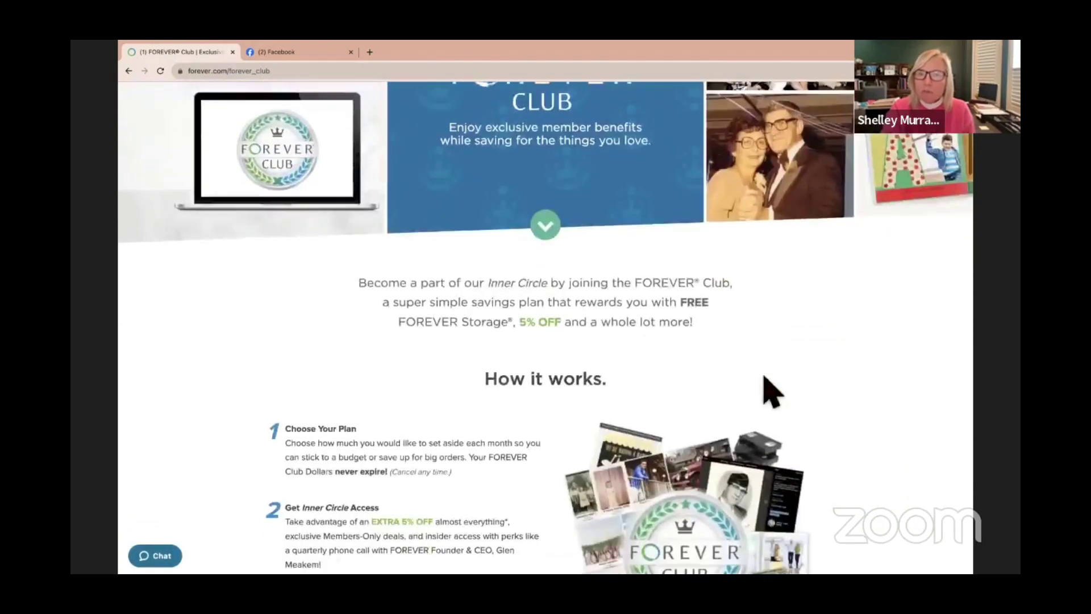
pyautogui.scroll(-5, 765, 381)
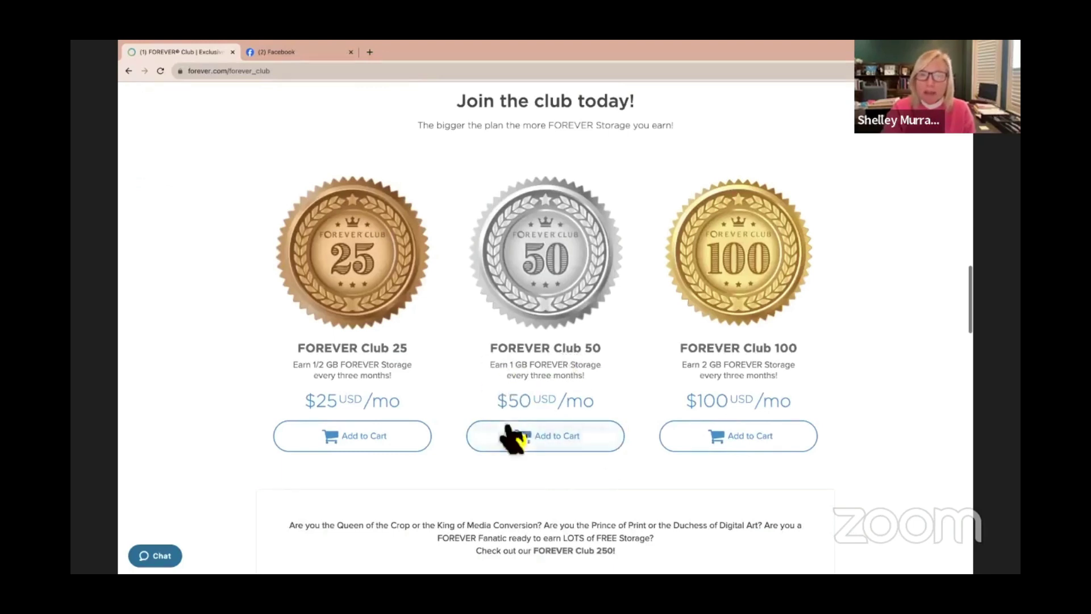
pyautogui.click(561, 442)
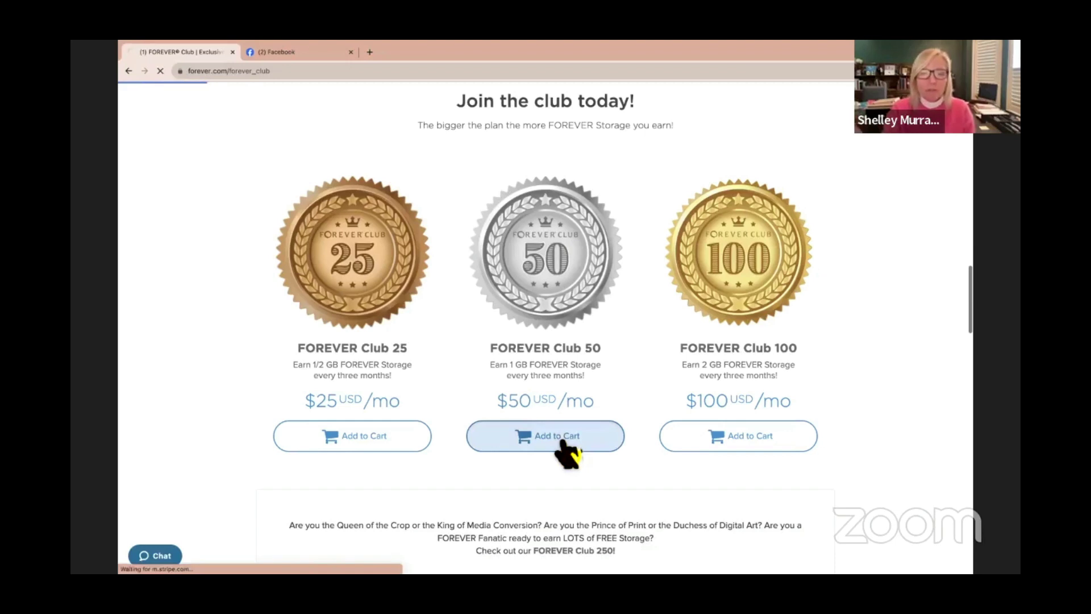
# Review the cart with the club membership included, and remove FOREVER Club 50 from it
pyautogui.scroll(-3, 565, 454)
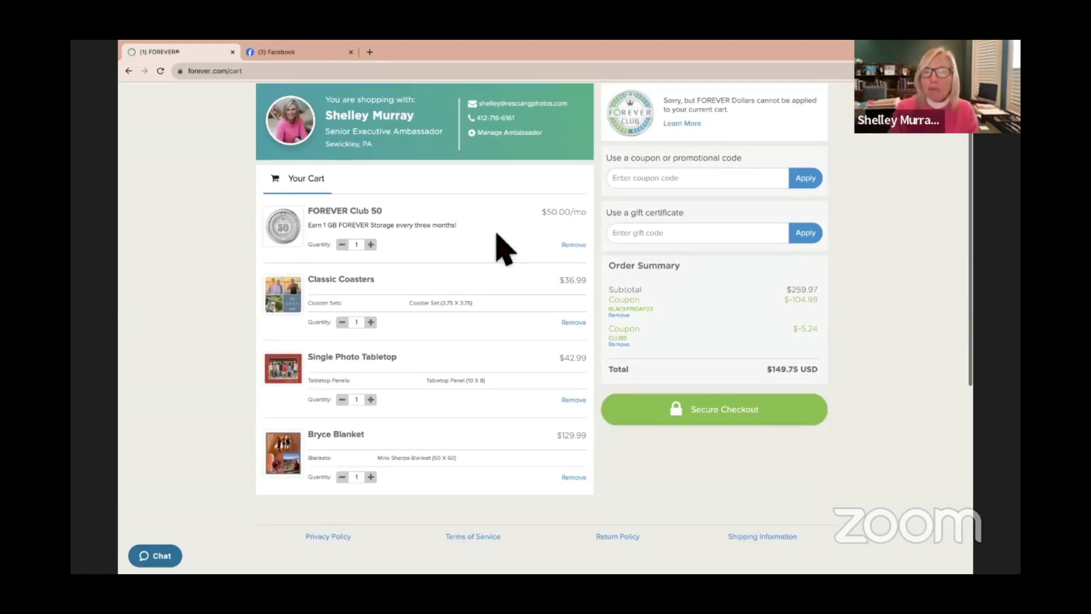
pyautogui.scroll(2, 503, 250)
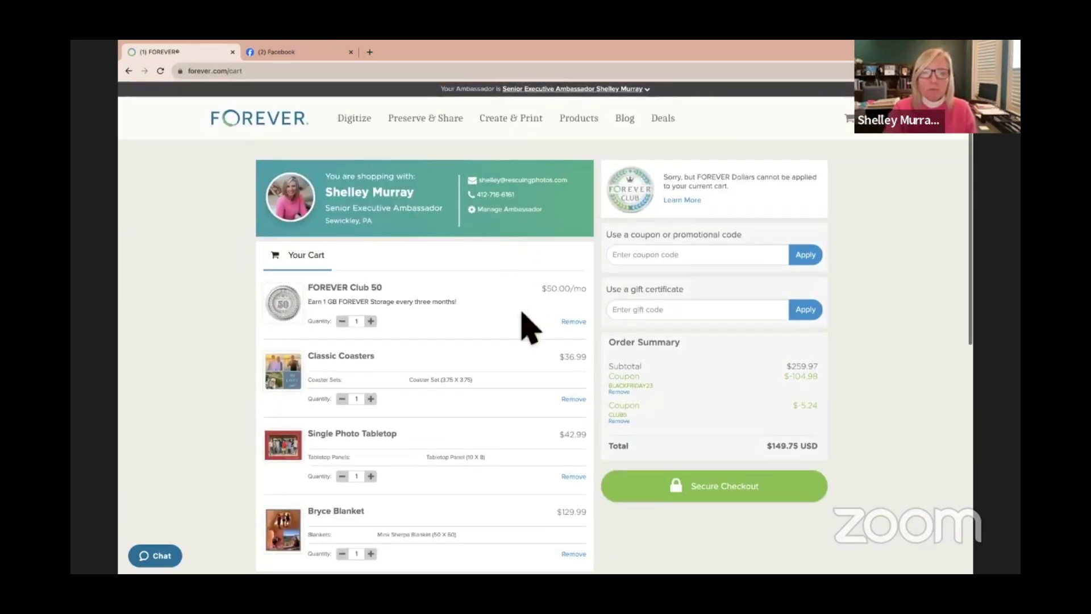
pyautogui.scroll(-1, 522, 316)
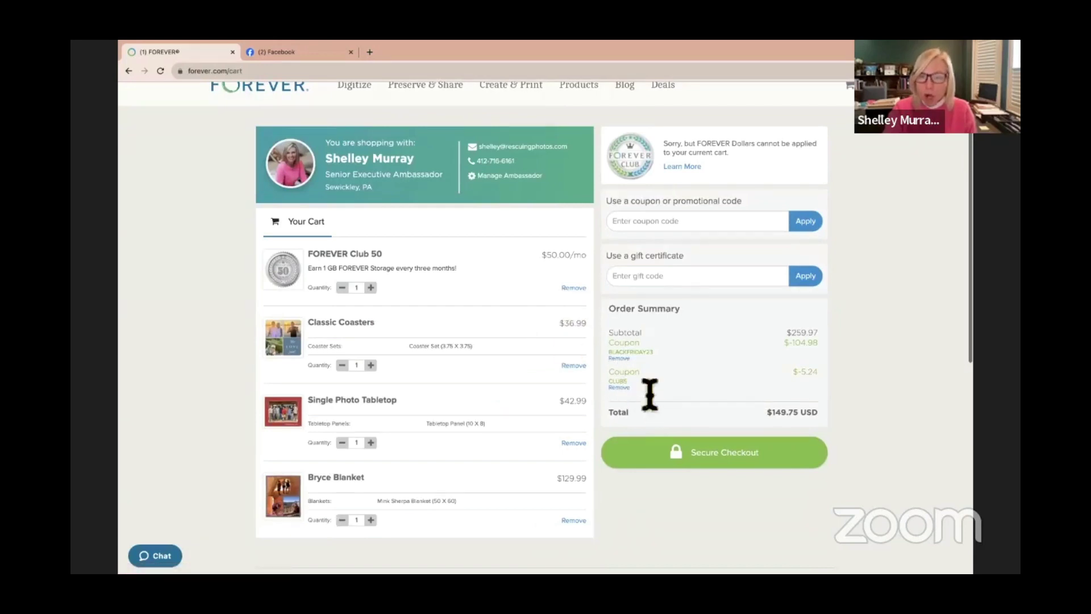
pyautogui.click(574, 287)
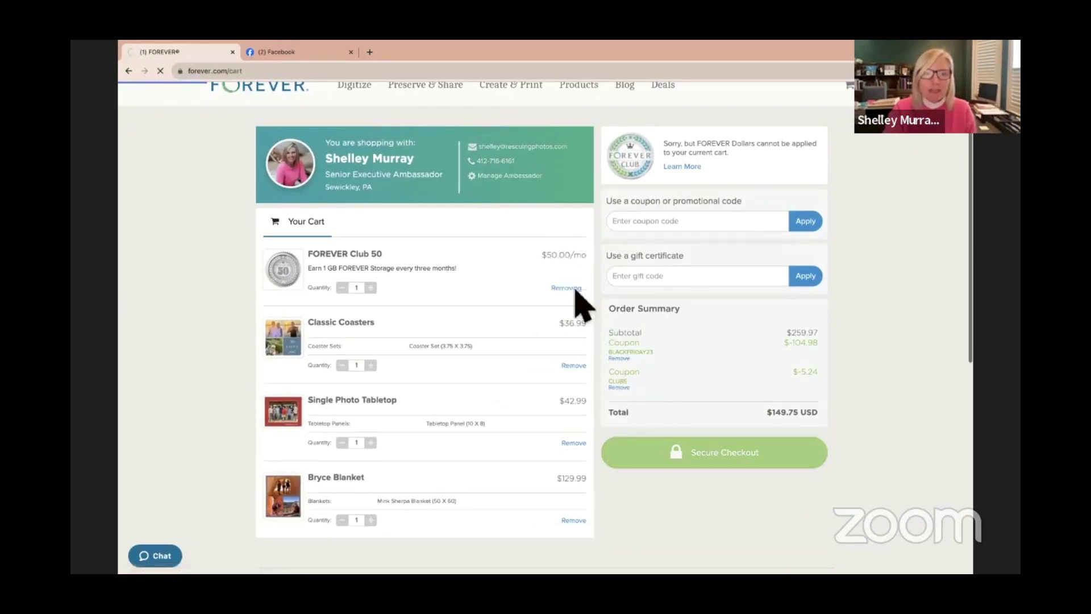